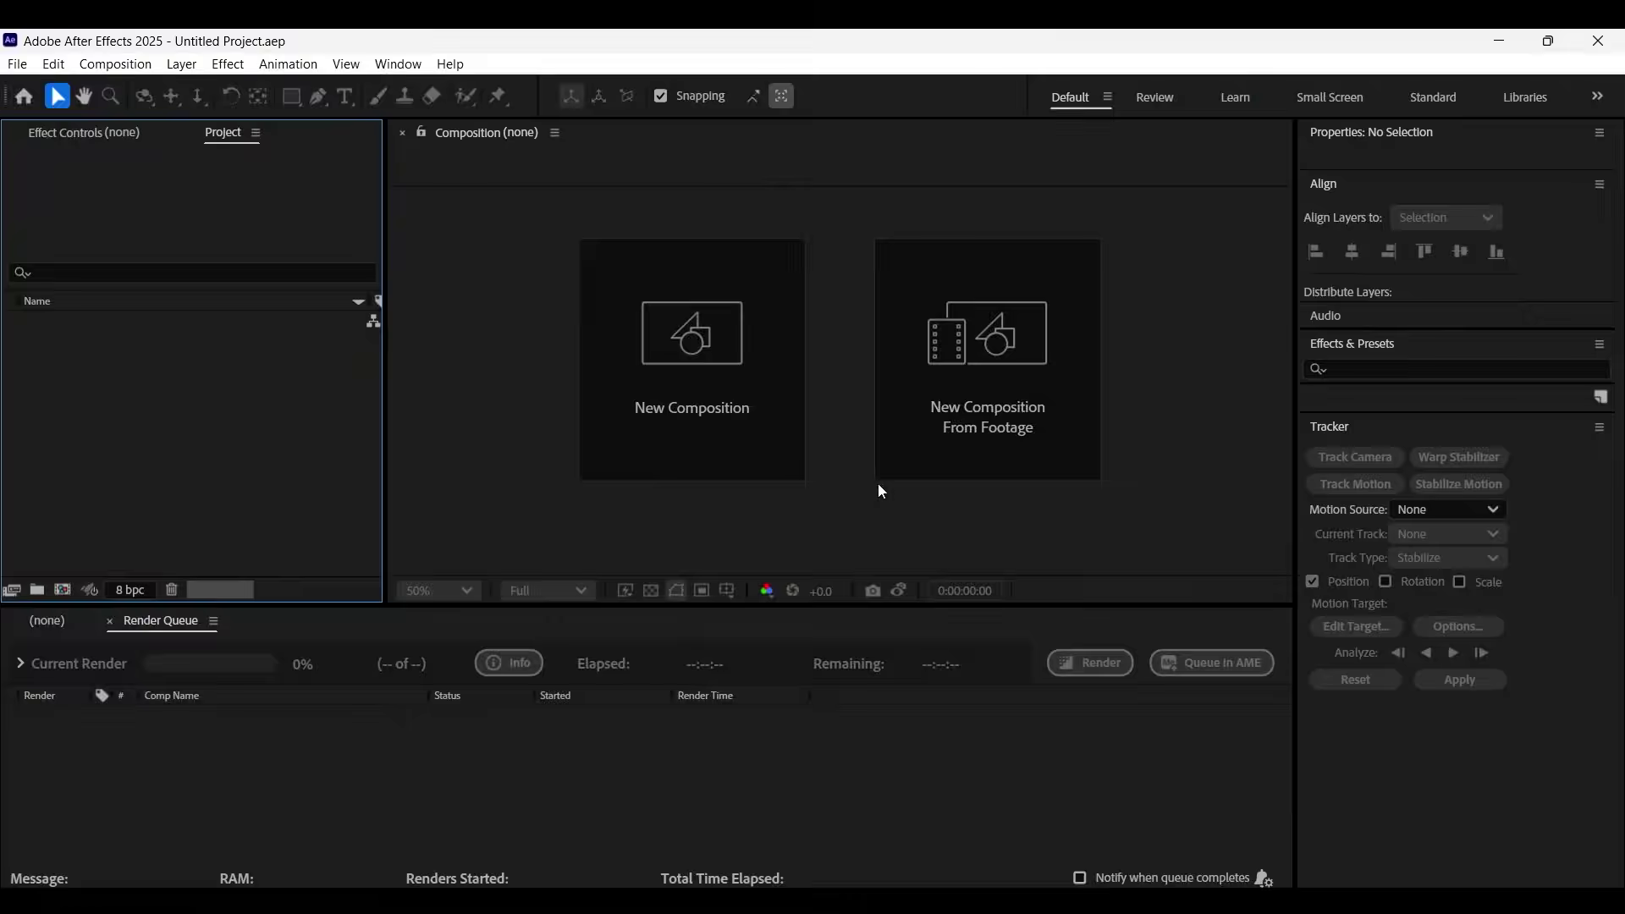
- Create a 1080 x 1920, 24 fps, 5-second composition and draw a circle about 544 px wide in its upper half
click(985, 713)
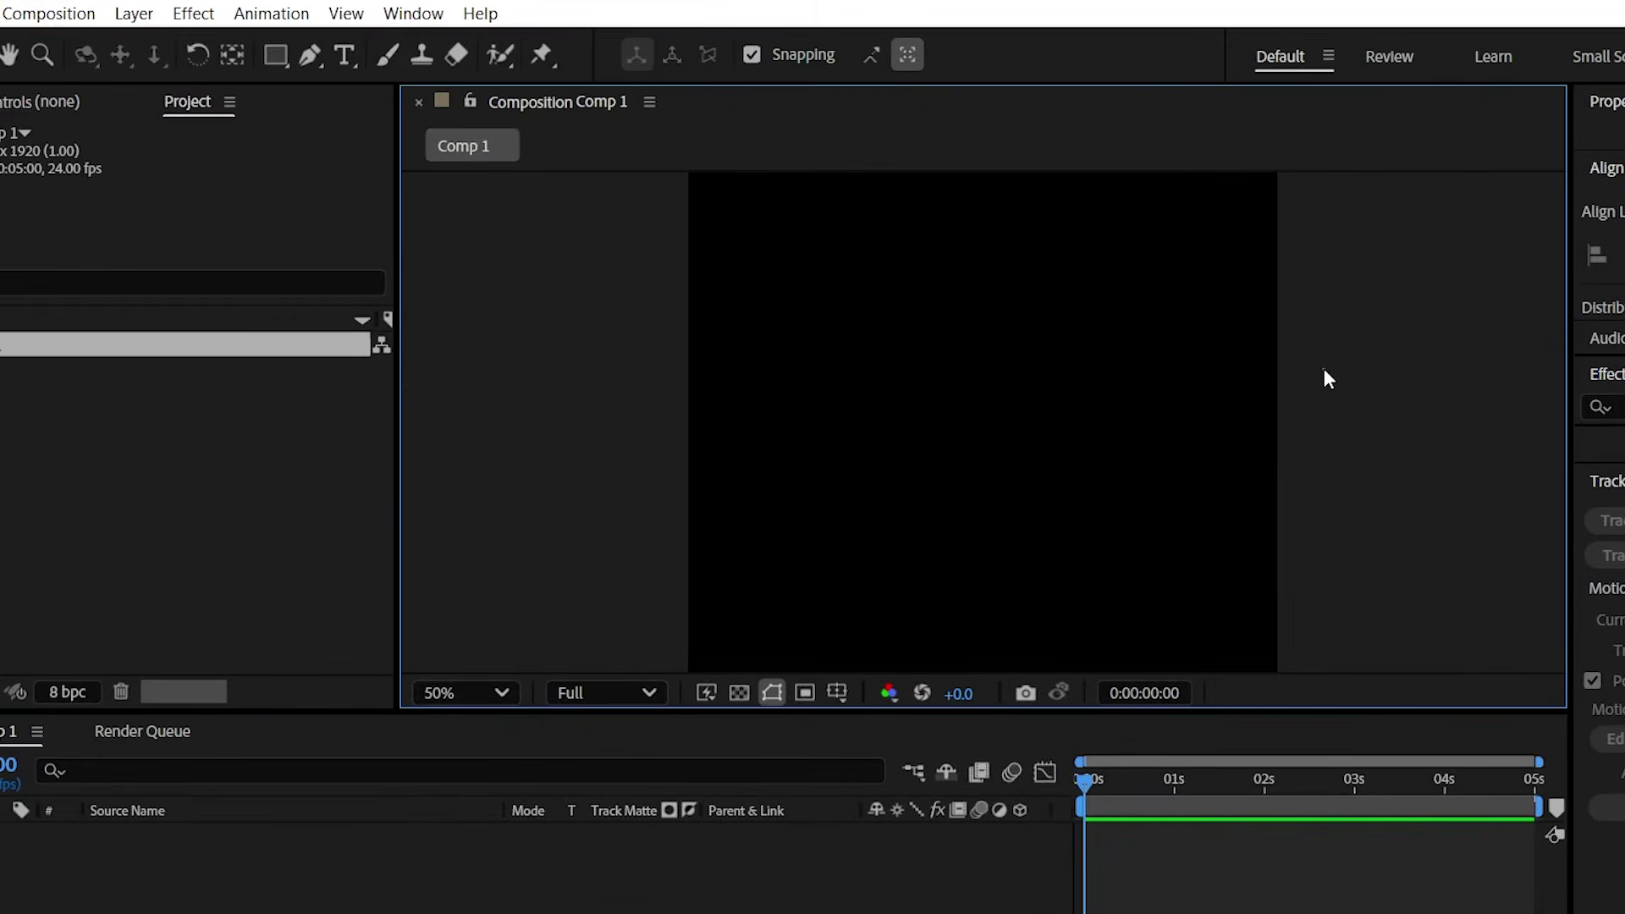
key(comma)
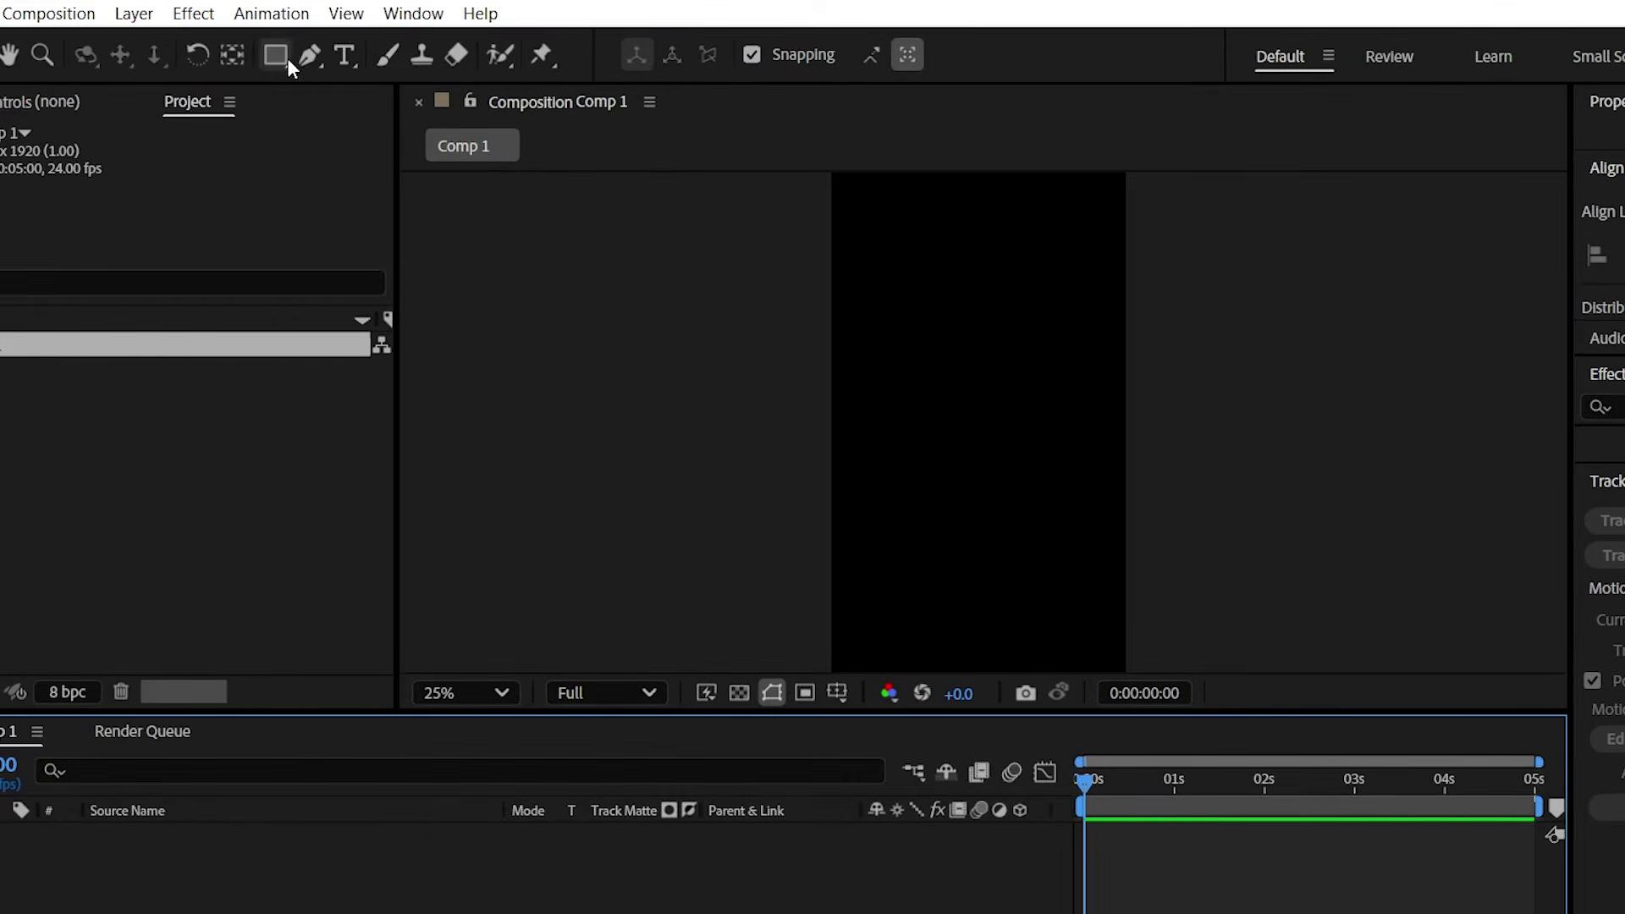
drag(287, 57, 373, 114)
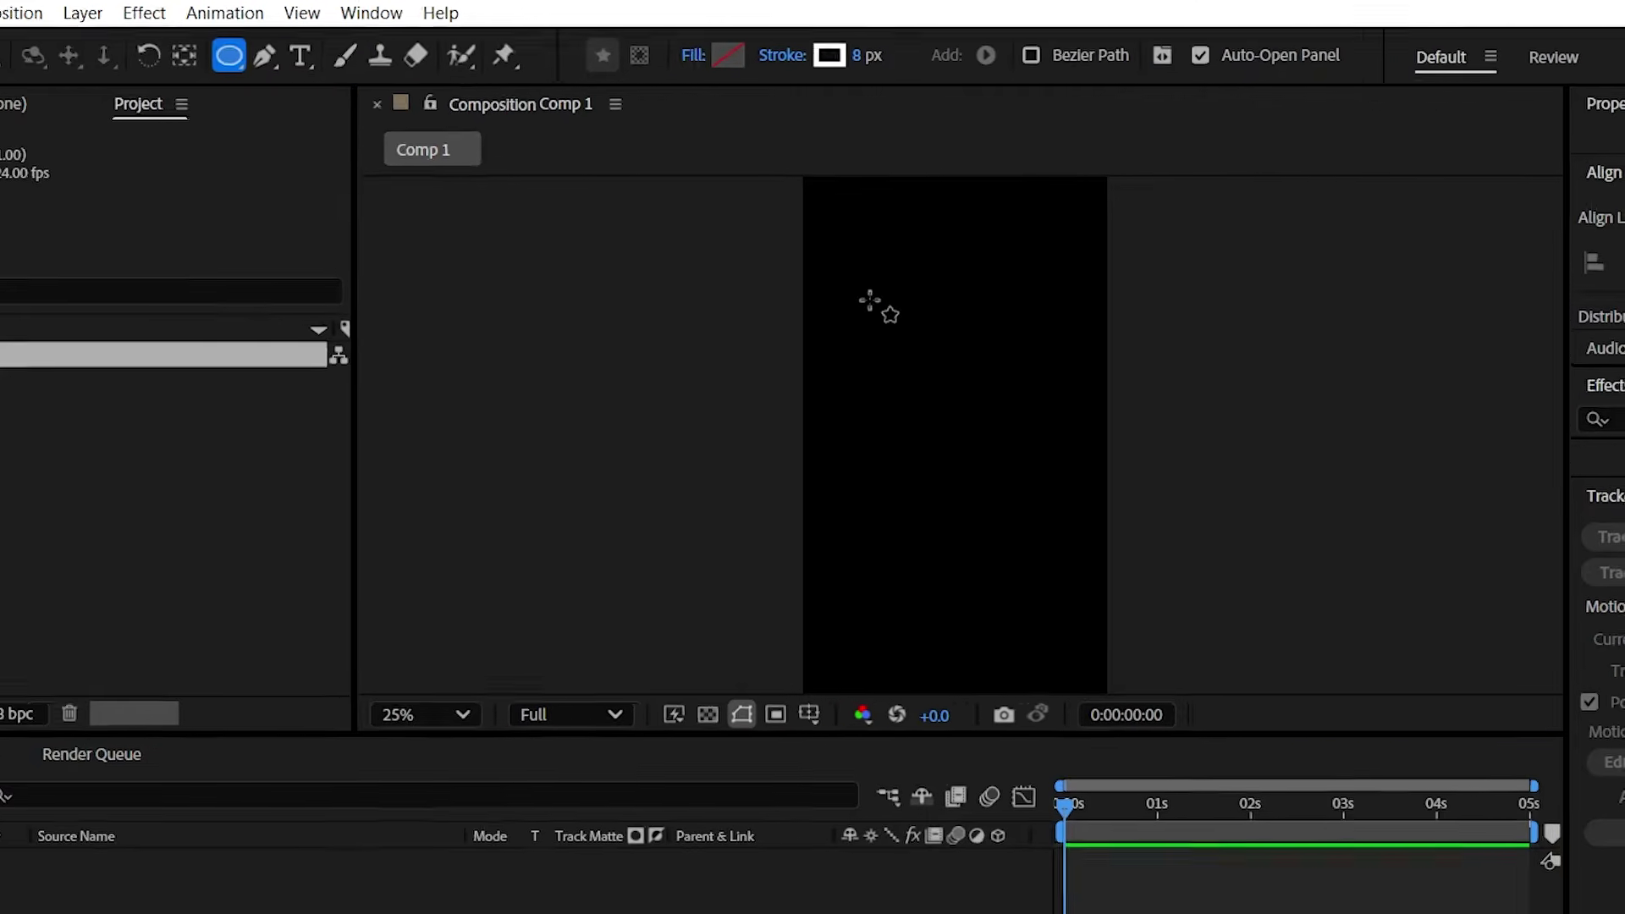
drag(920, 266, 940, 416)
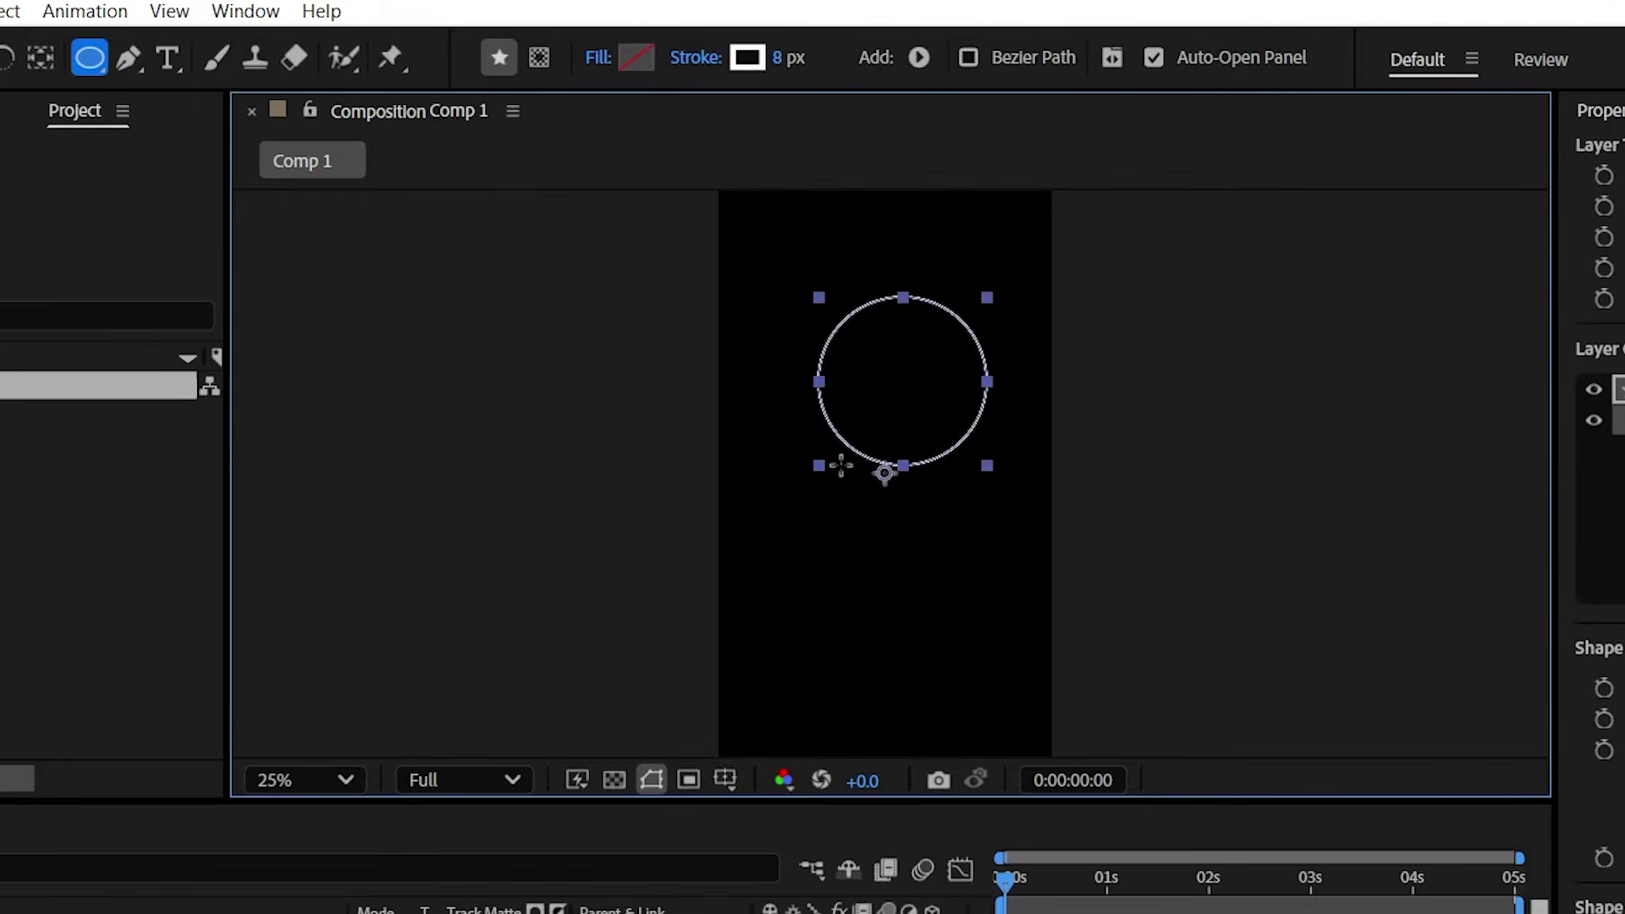
- Remove the circle's stroke and change its fill to a radial gradient
click(710, 59)
click(686, 523)
click(883, 687)
click(603, 58)
click(848, 522)
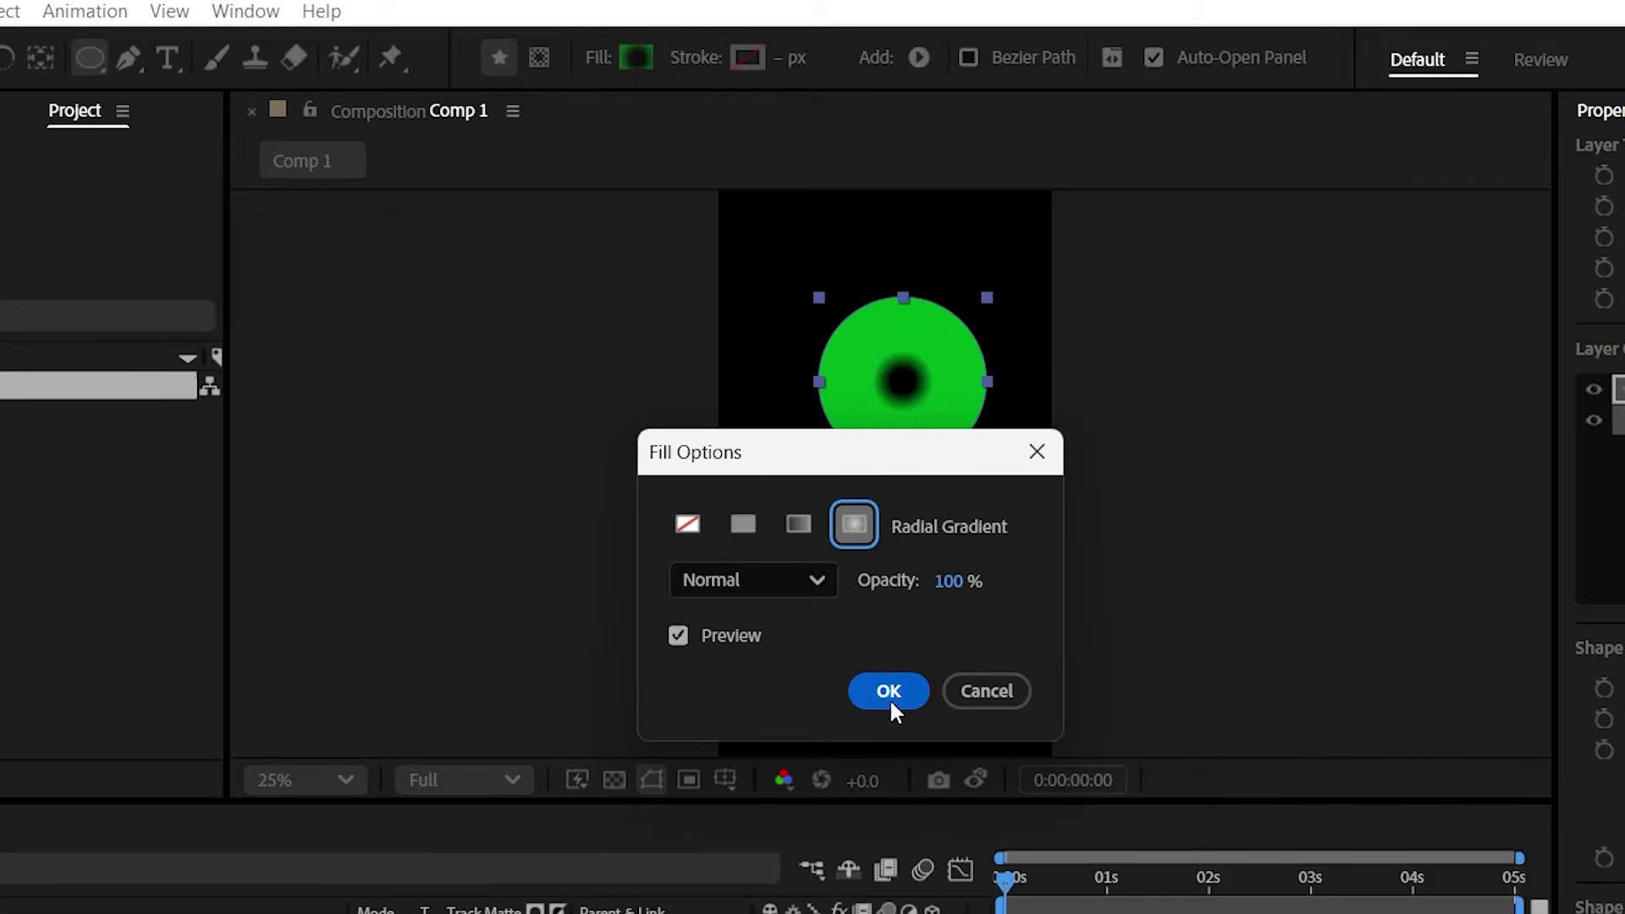
click(892, 702)
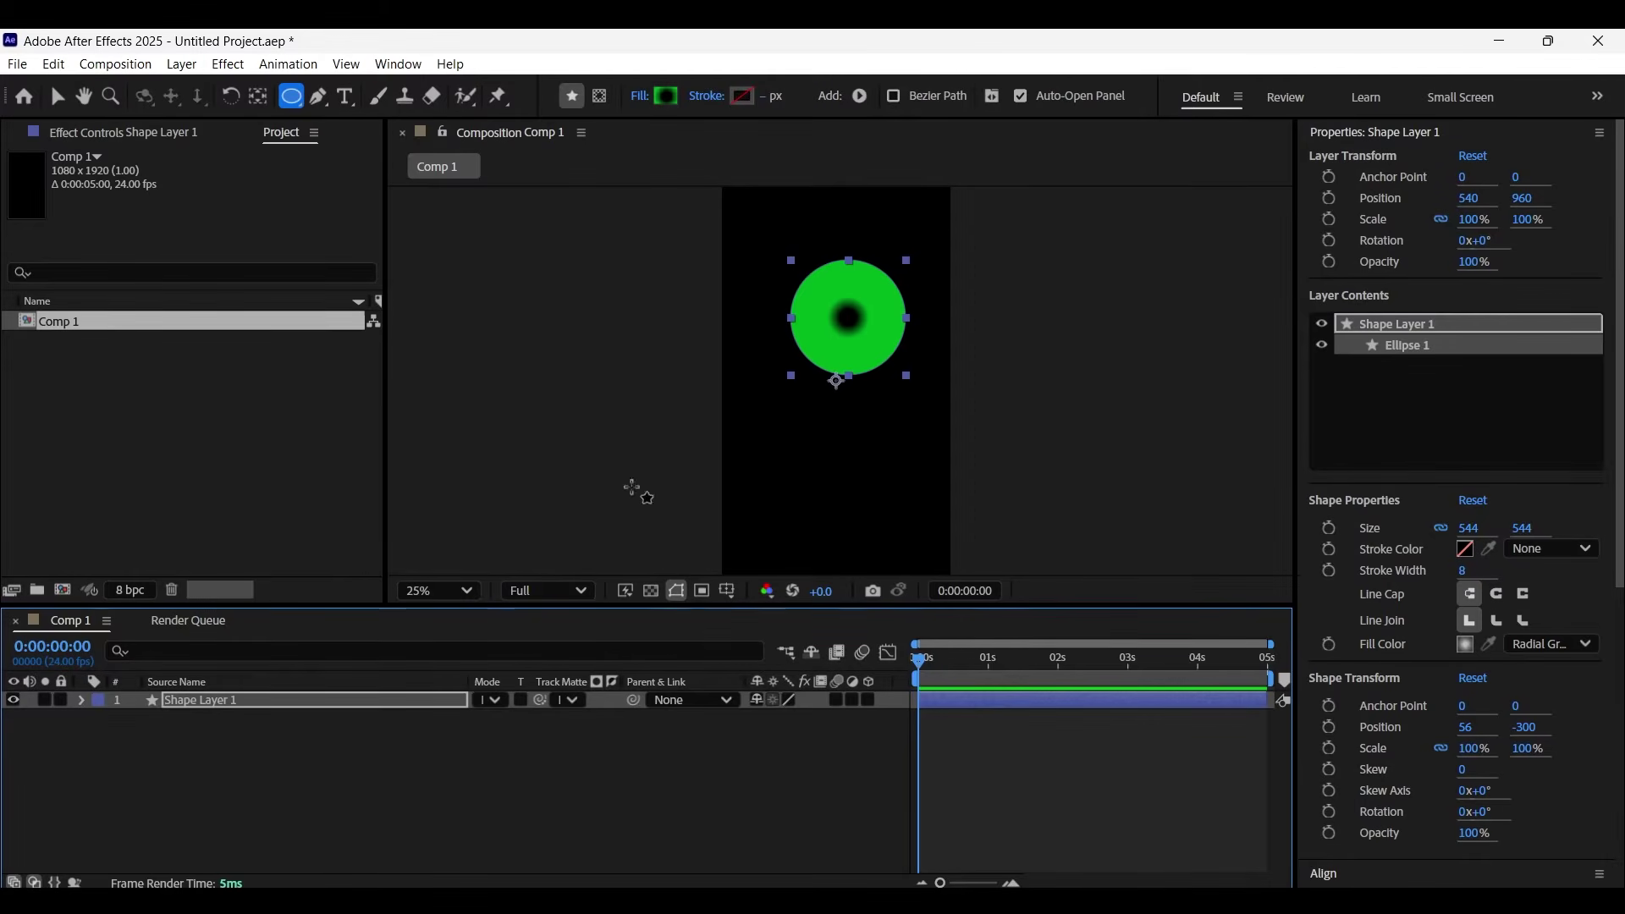
- Center the circle's anchor point on the shape and align the layer to the composition's horizontal center
click(259, 97)
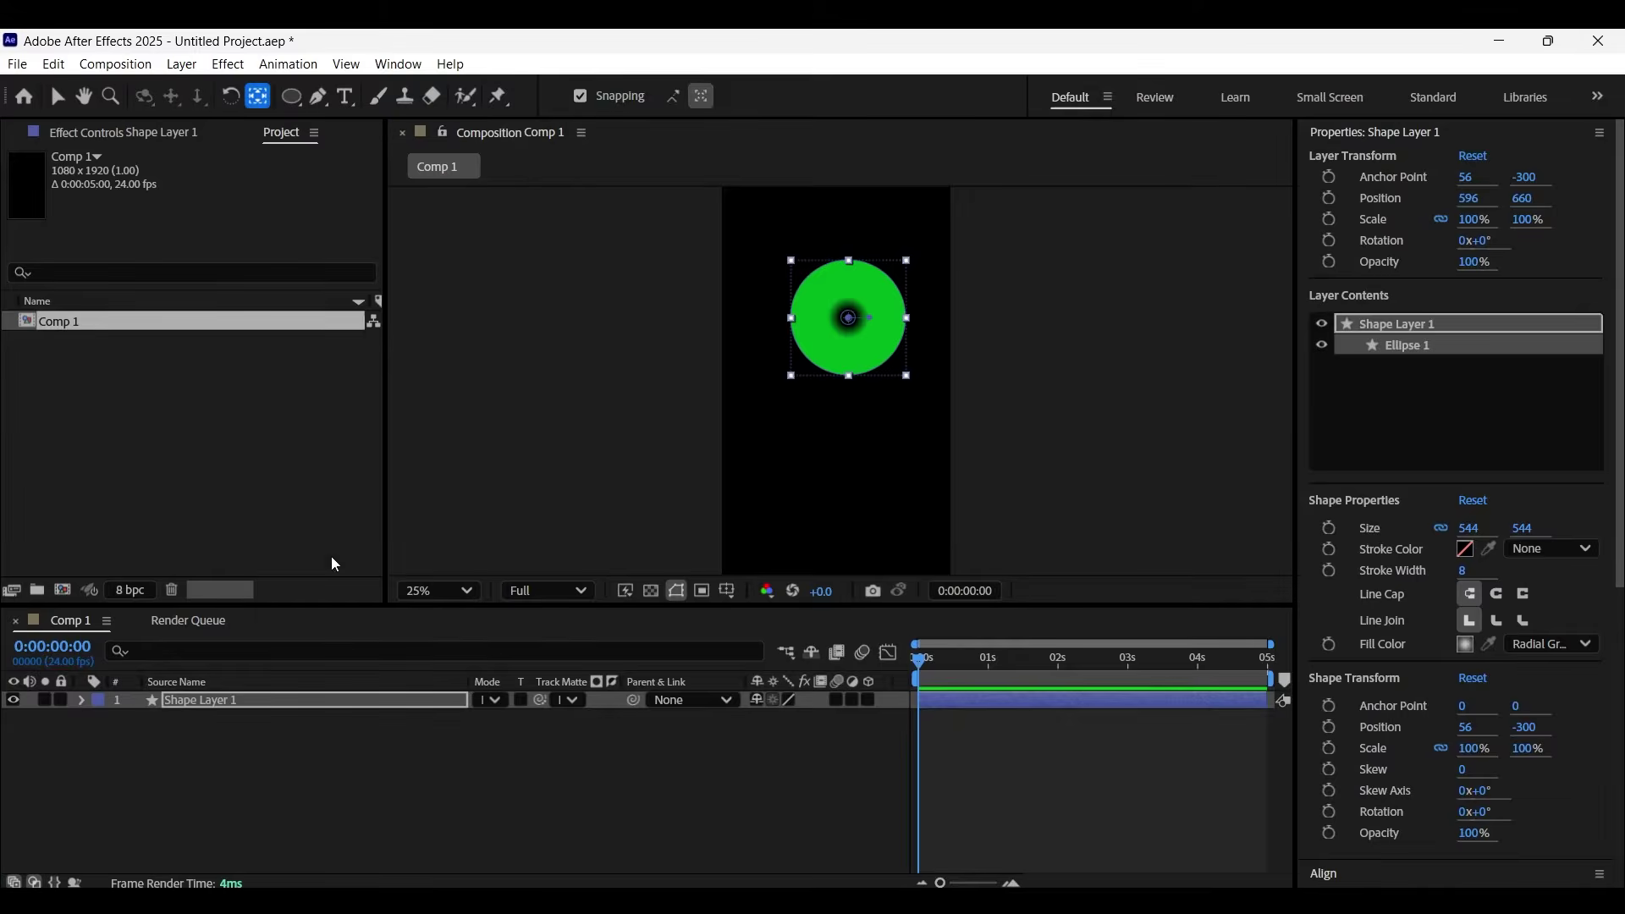
scroll(1504, 528, down, 6)
click(1352, 440)
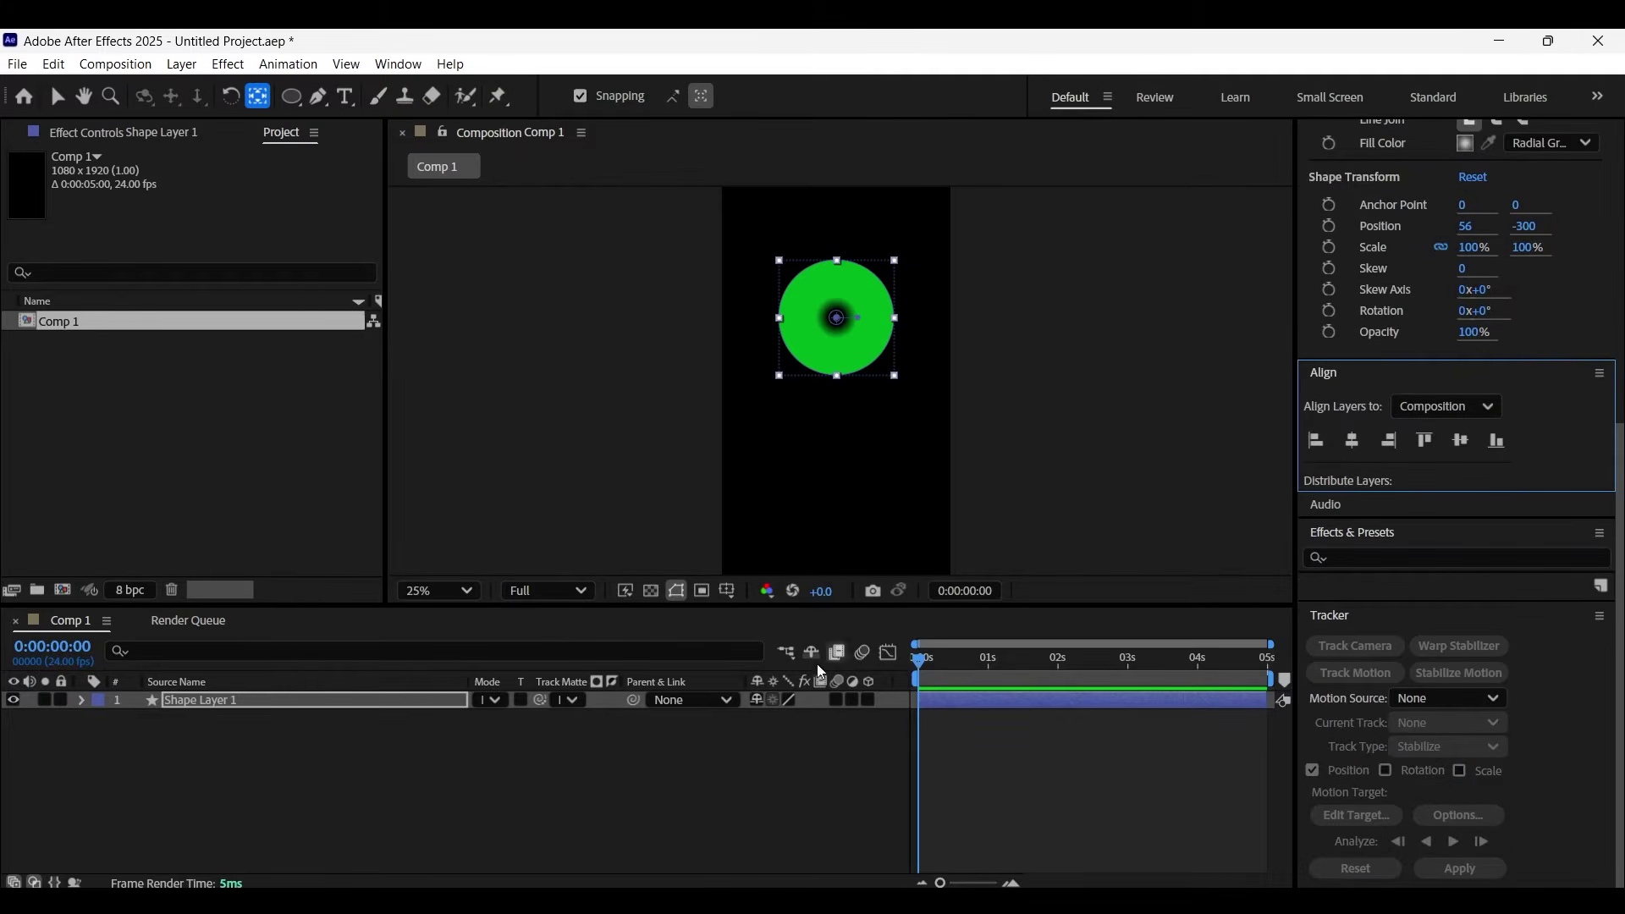
- Shift the black stop of the circle's radial gradient inward and extend the gradient's end point to the circle's edge
click(57, 96)
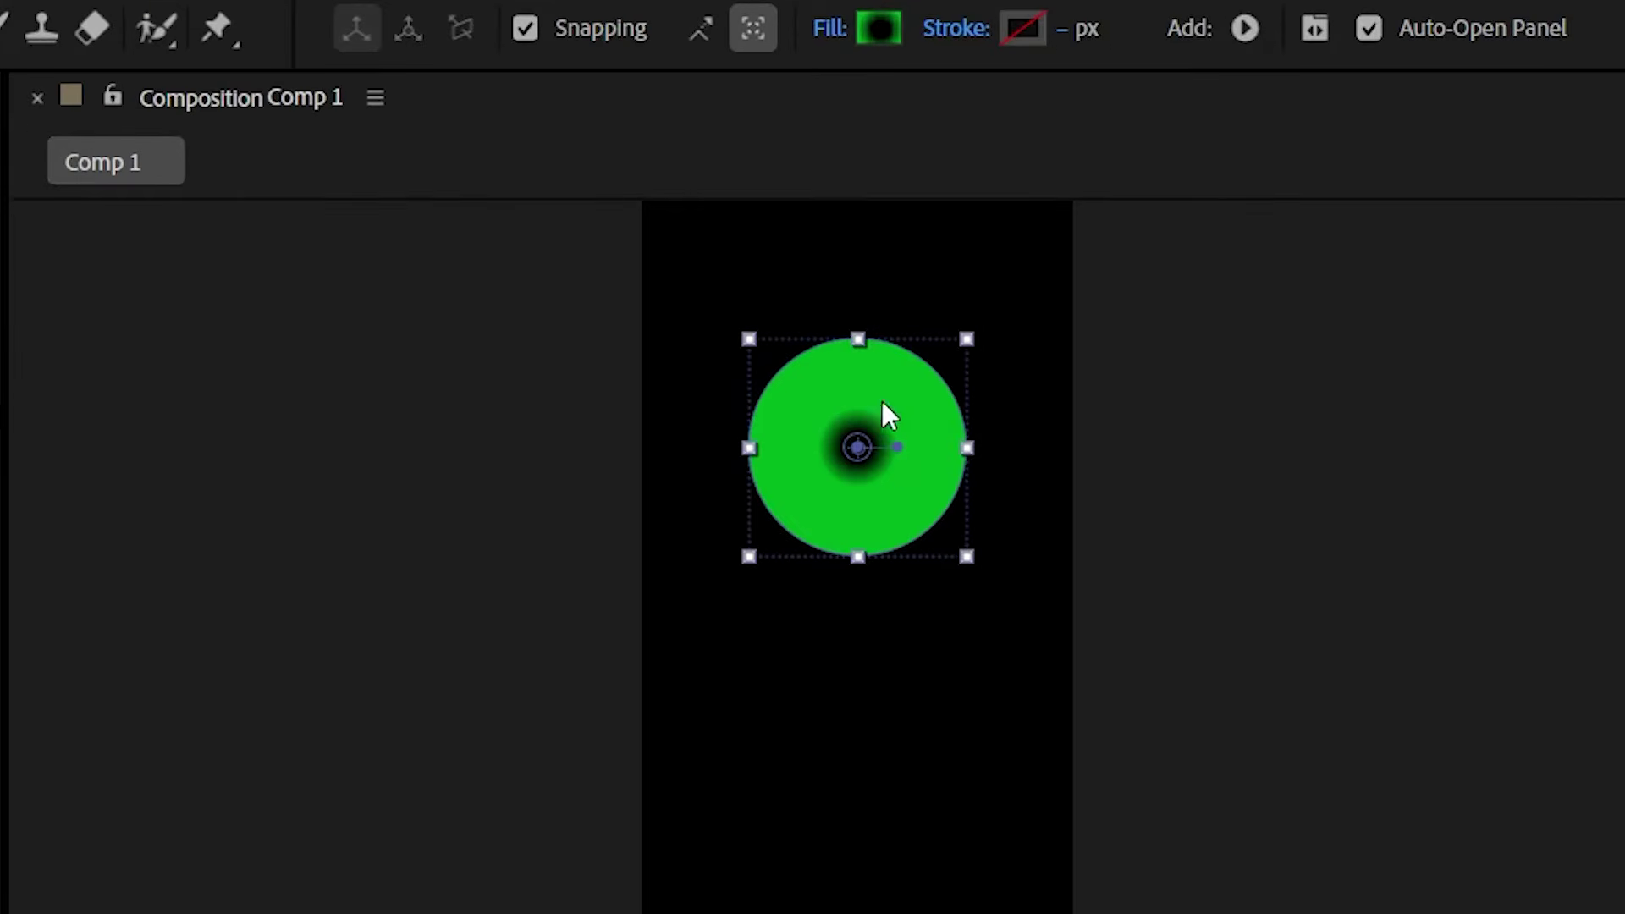
click(879, 32)
drag(1517, 627, 1253, 631)
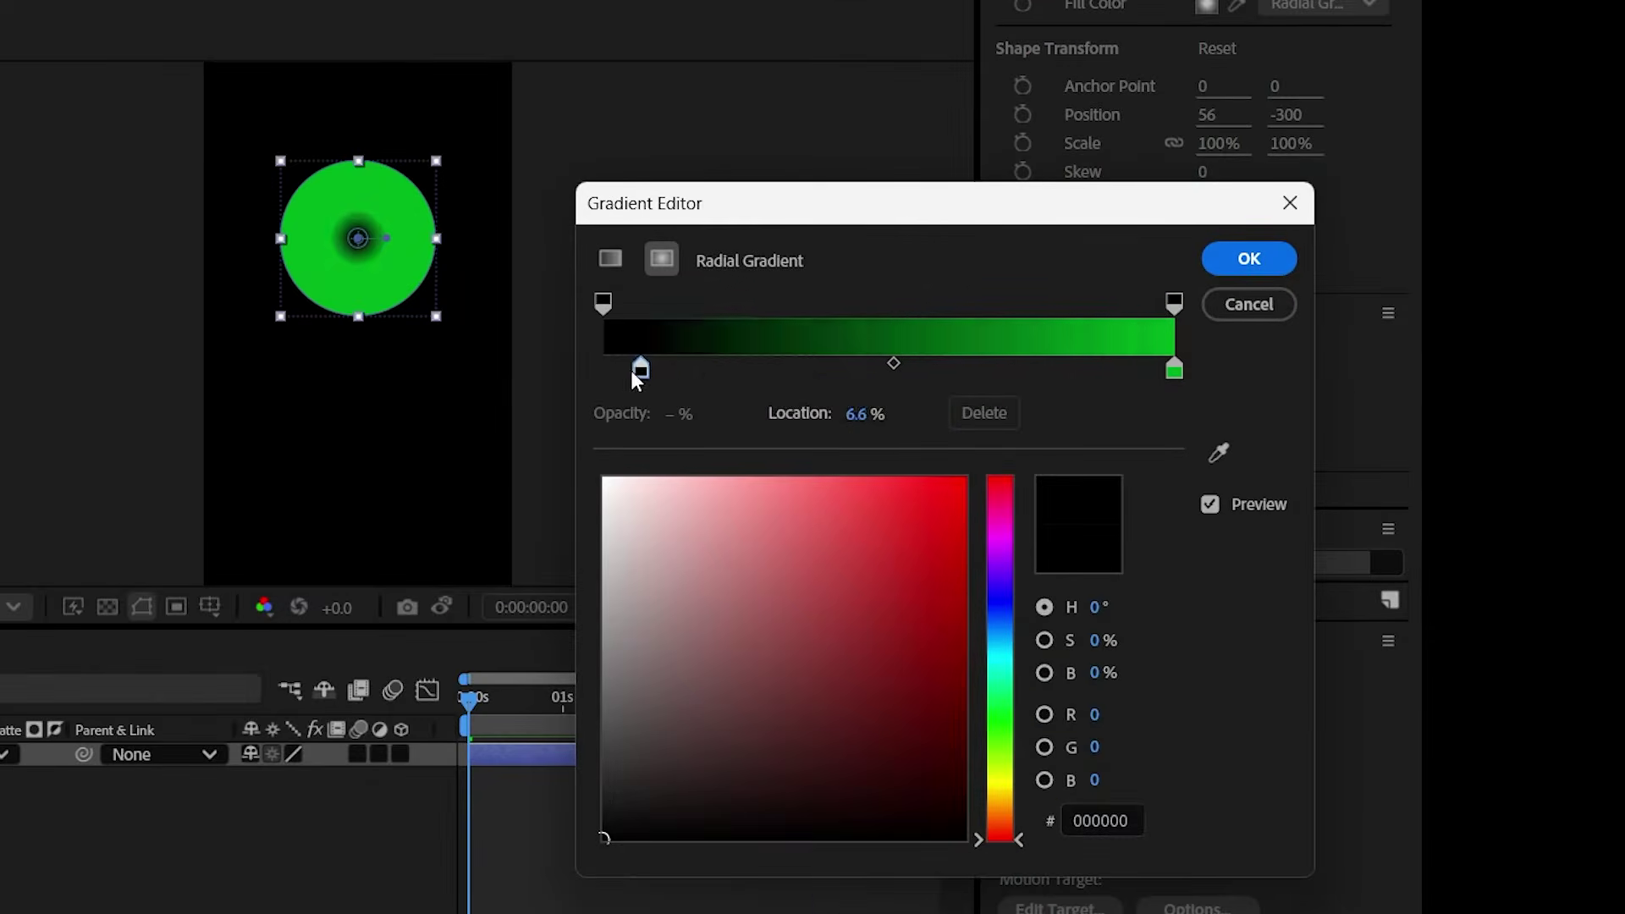
drag(633, 374, 806, 375)
click(1173, 369)
click(809, 373)
click(1249, 258)
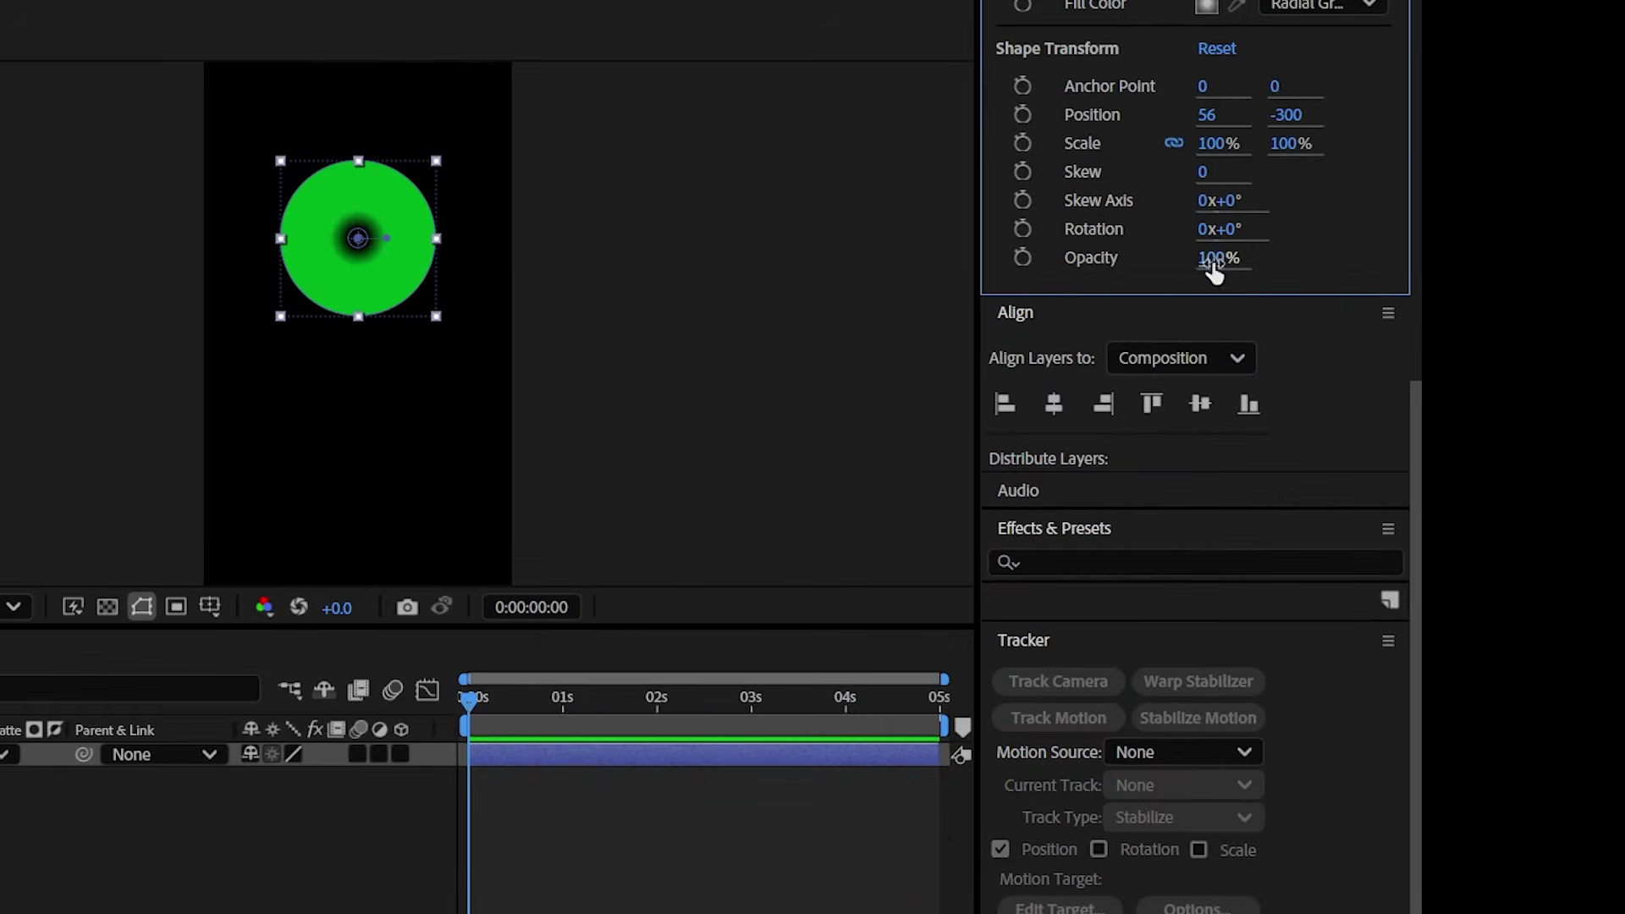
drag(387, 236, 429, 251)
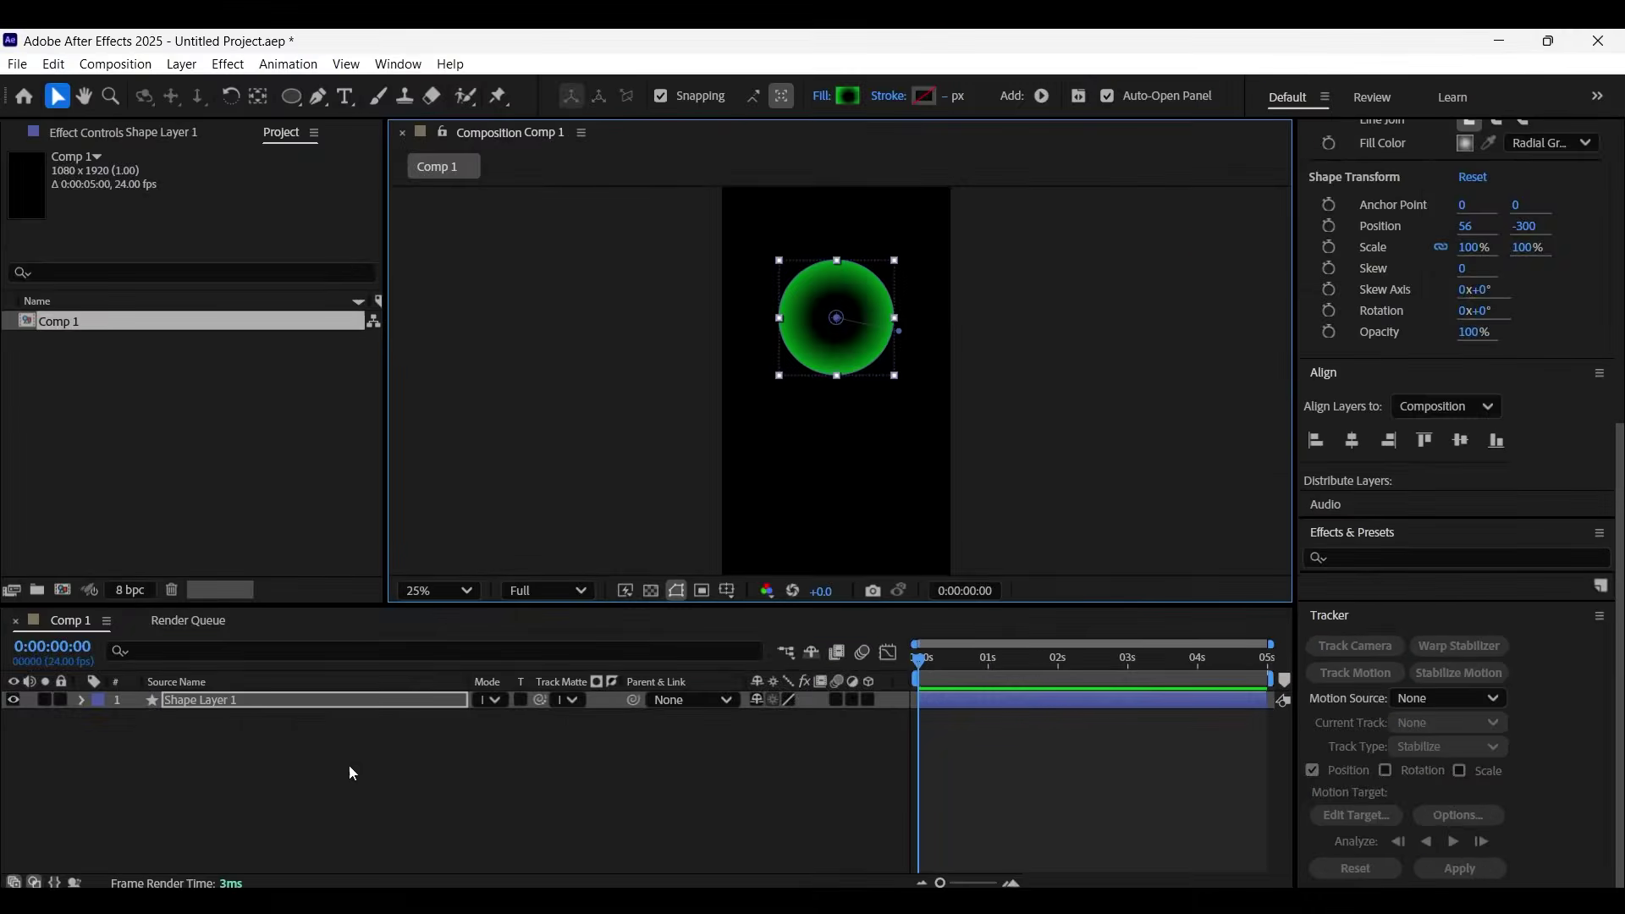
- Add an Inner Glow layer style to Shape Layer 1 and set its color to white (ffffff)
click(348, 764)
click(257, 702)
right_click(256, 703)
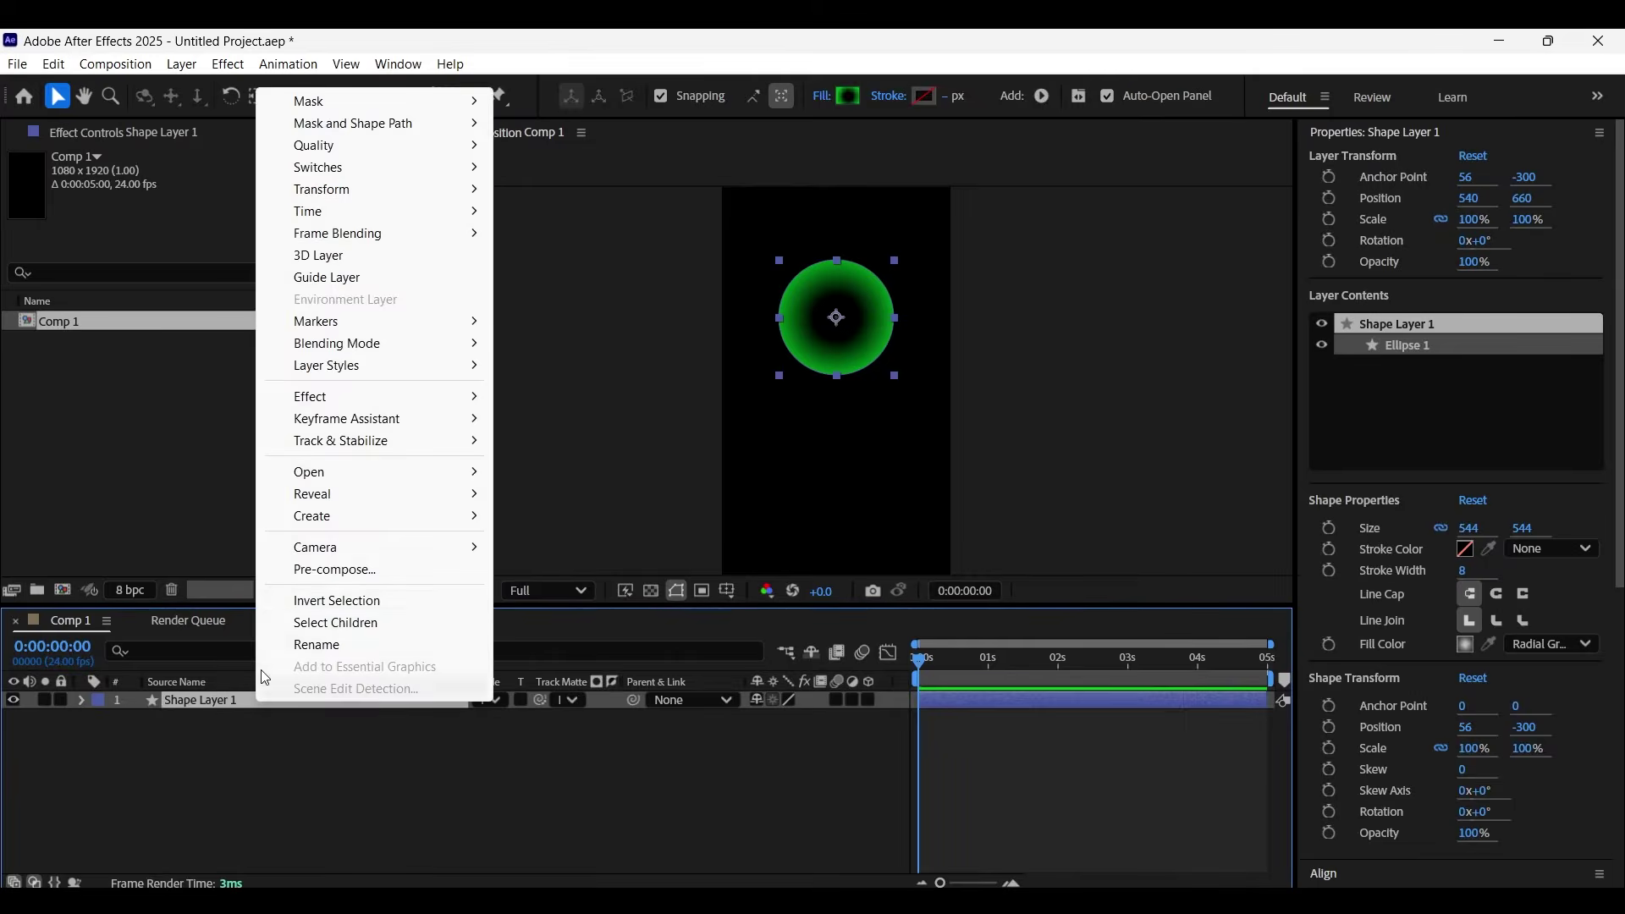
mouse_move(391, 365)
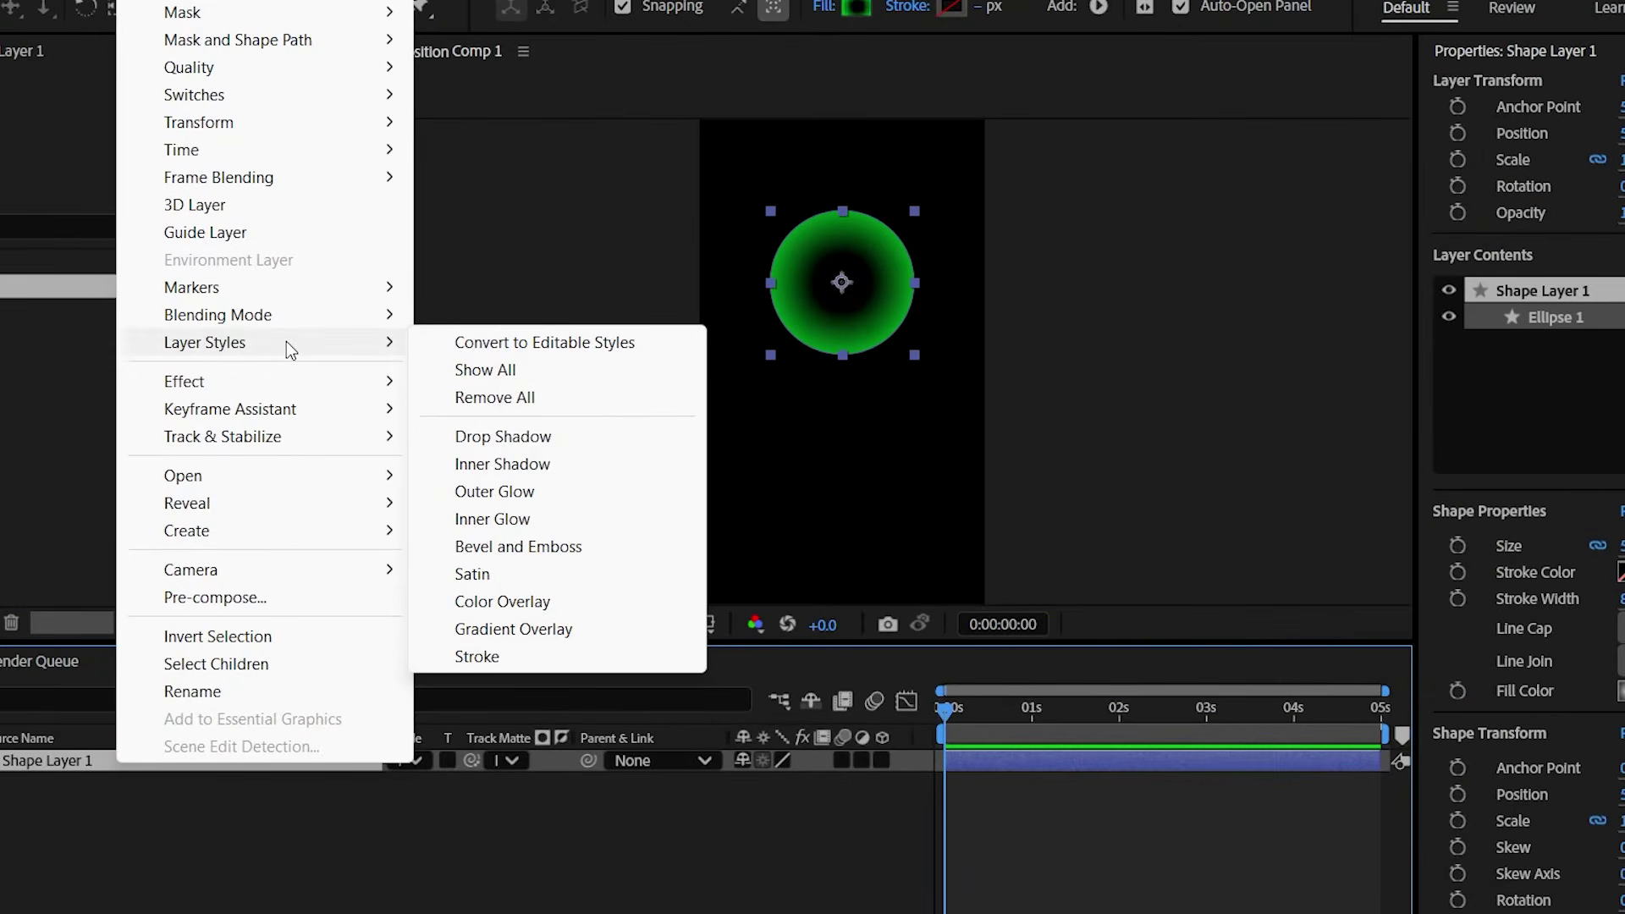
click(533, 522)
click(145, 883)
scroll(144, 883, down, 4)
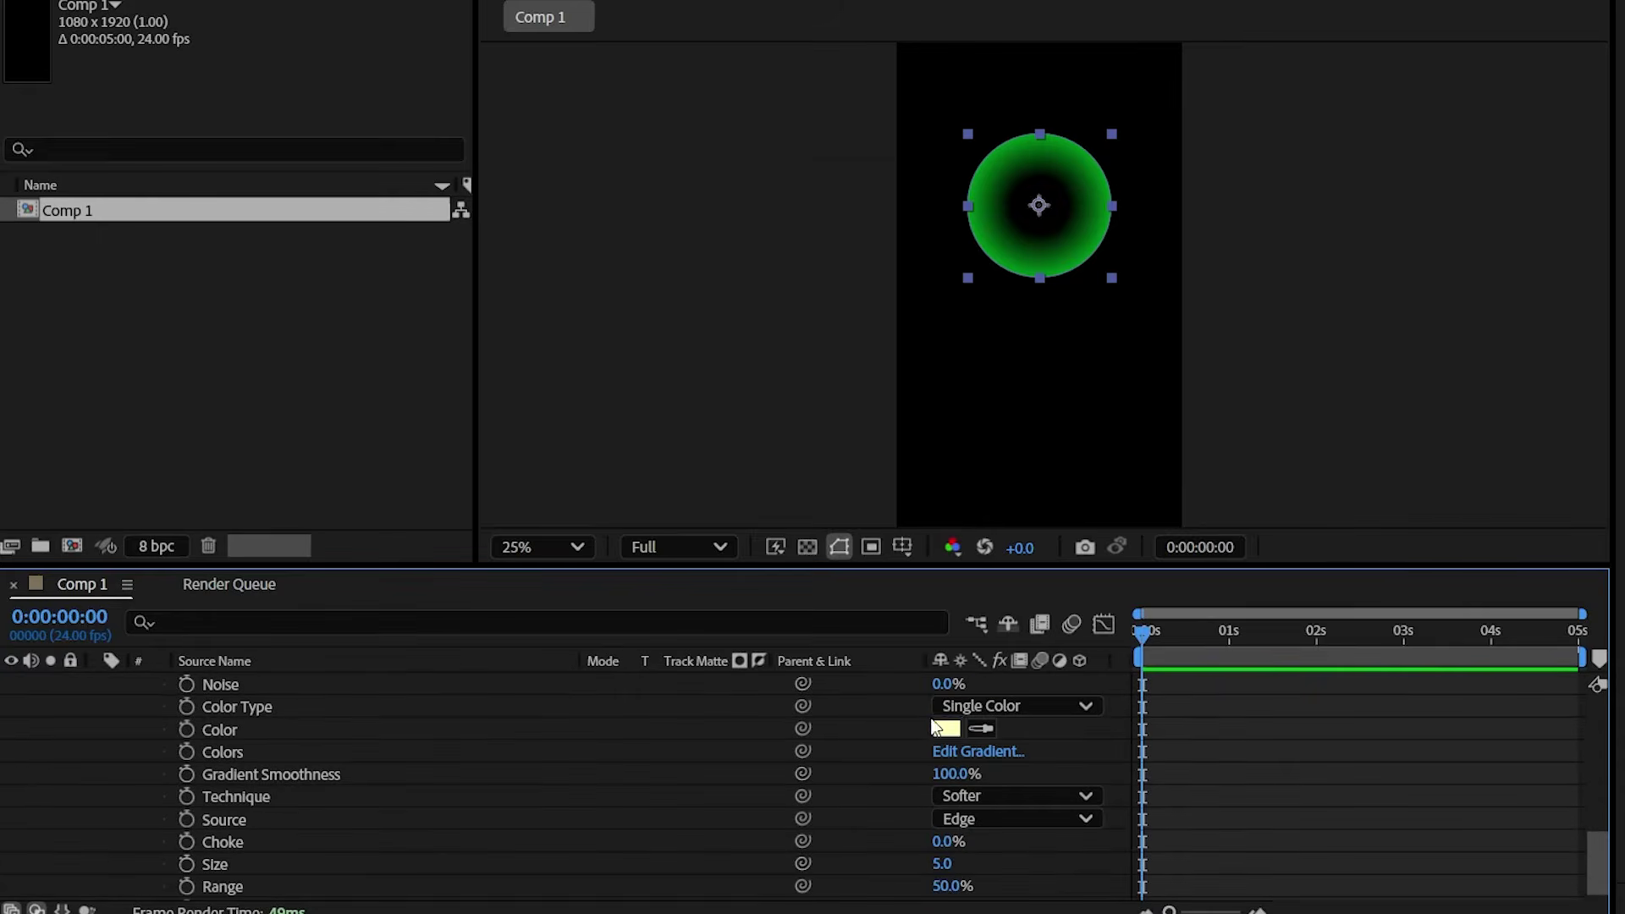
click(946, 729)
text(ffffff)
click(1269, 240)
scroll(1014, 853, down, 1)
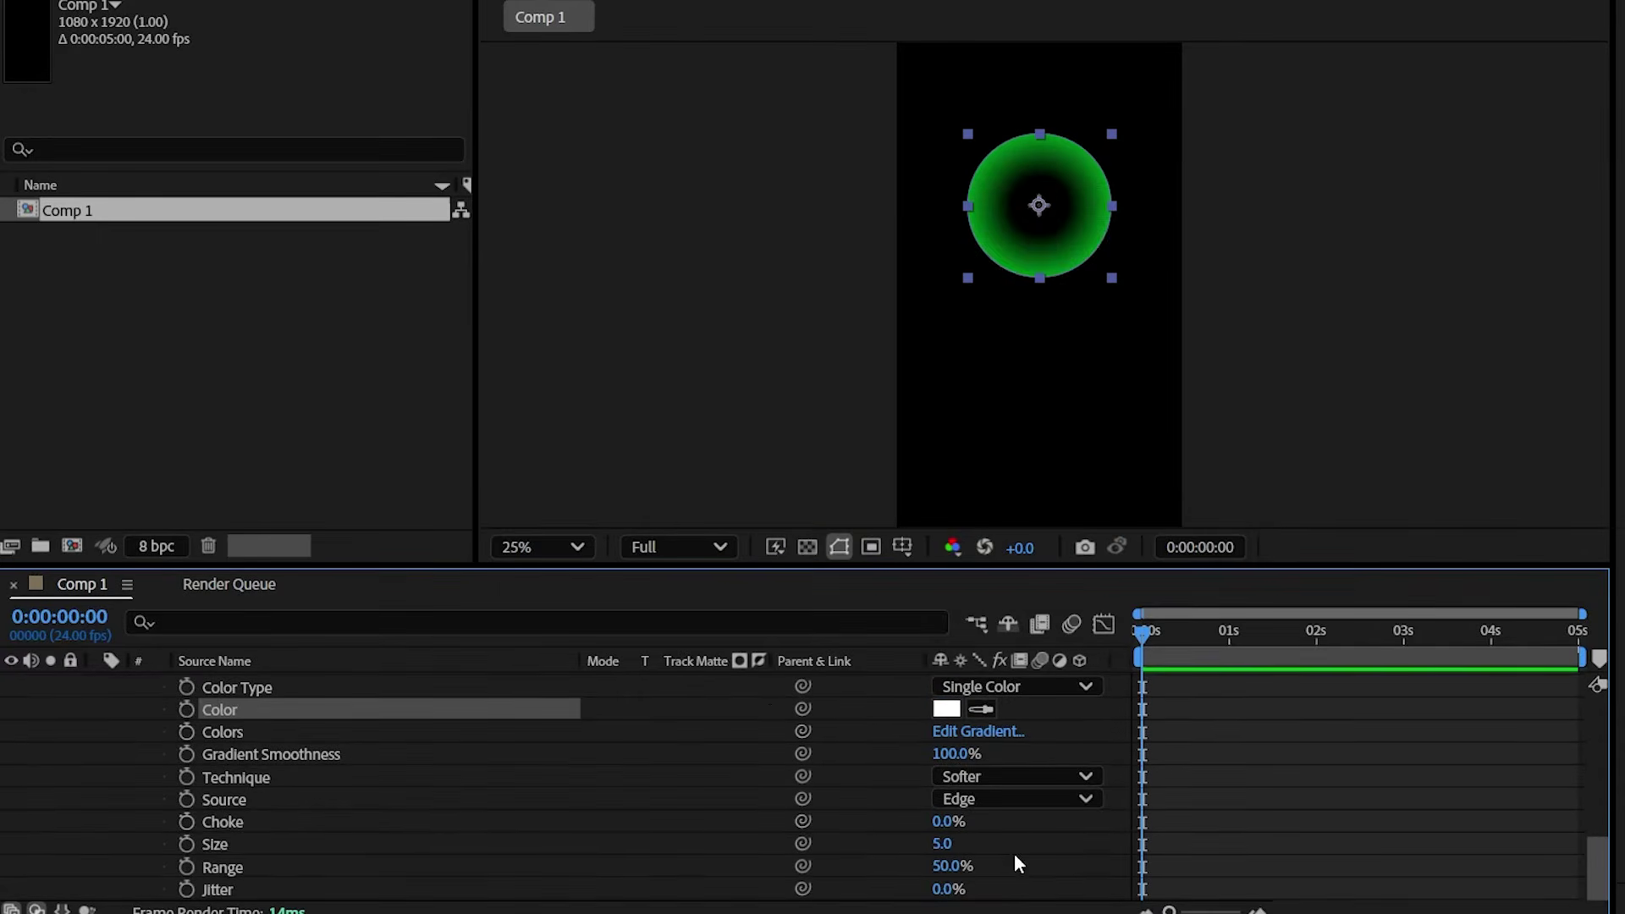
- Set the inner glow's size to 58 and strengthen the glow for a brighter rim
drag(947, 849, 1000, 840)
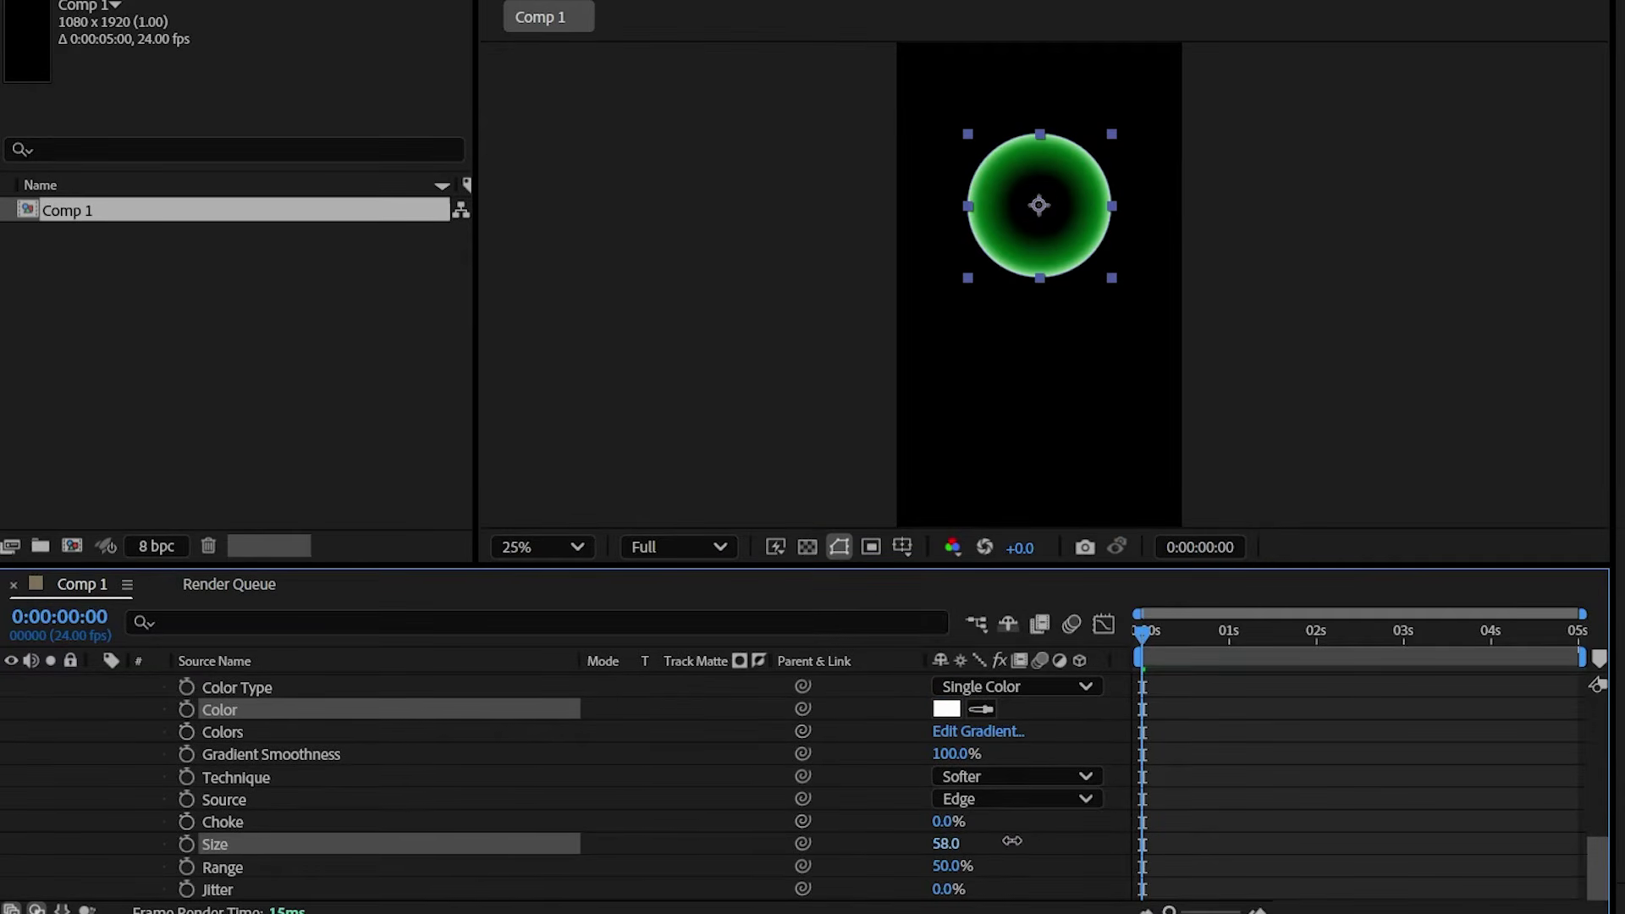
scroll(1019, 850, up, 6)
drag(939, 775, 964, 799)
click(372, 800)
scroll(372, 796, up, 5)
click(95, 684)
click(354, 754)
- Duplicate Shape Layer 1, move the copy down to Y position 1312 and scale it to 161%
click(309, 687)
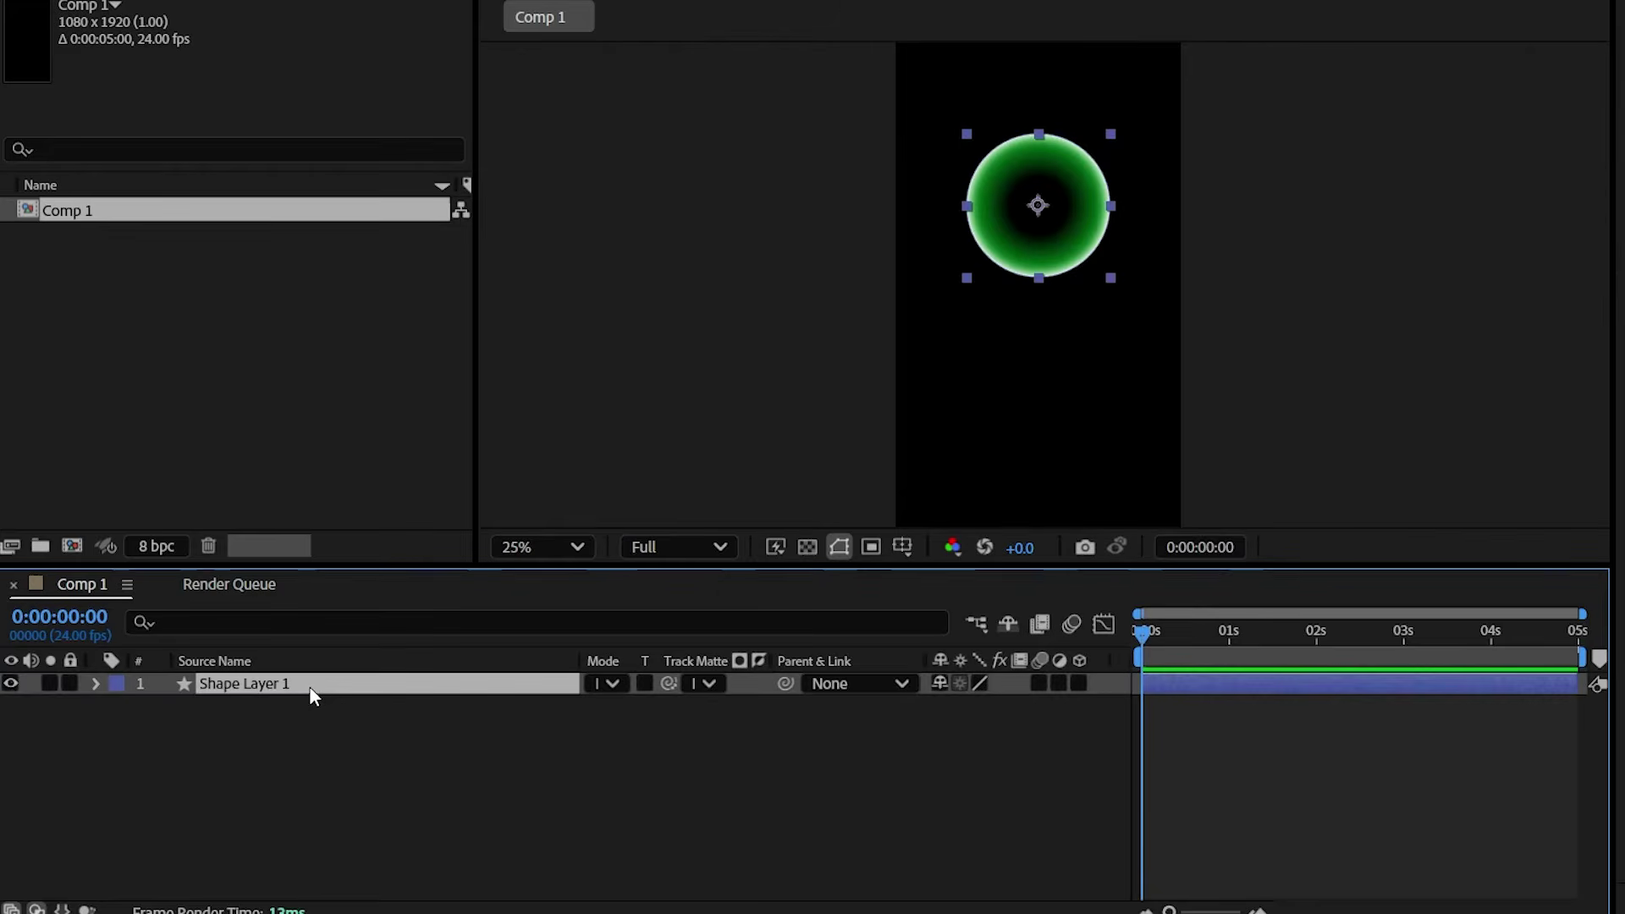
key(ctrl+d)
key(shift+Down)
key(shift+Down)
key(shift+Down)
key(shift+Down)
key(shift+Down)
key(shift+Down)
key(shift+Down)
key(shift+Down)
key(shift+Down)
key(shift+Down)
key(shift+Down)
key(shift+Down)
key(shift+Down)
key(shift+Down)
key(shift+Down)
key(shift+Down)
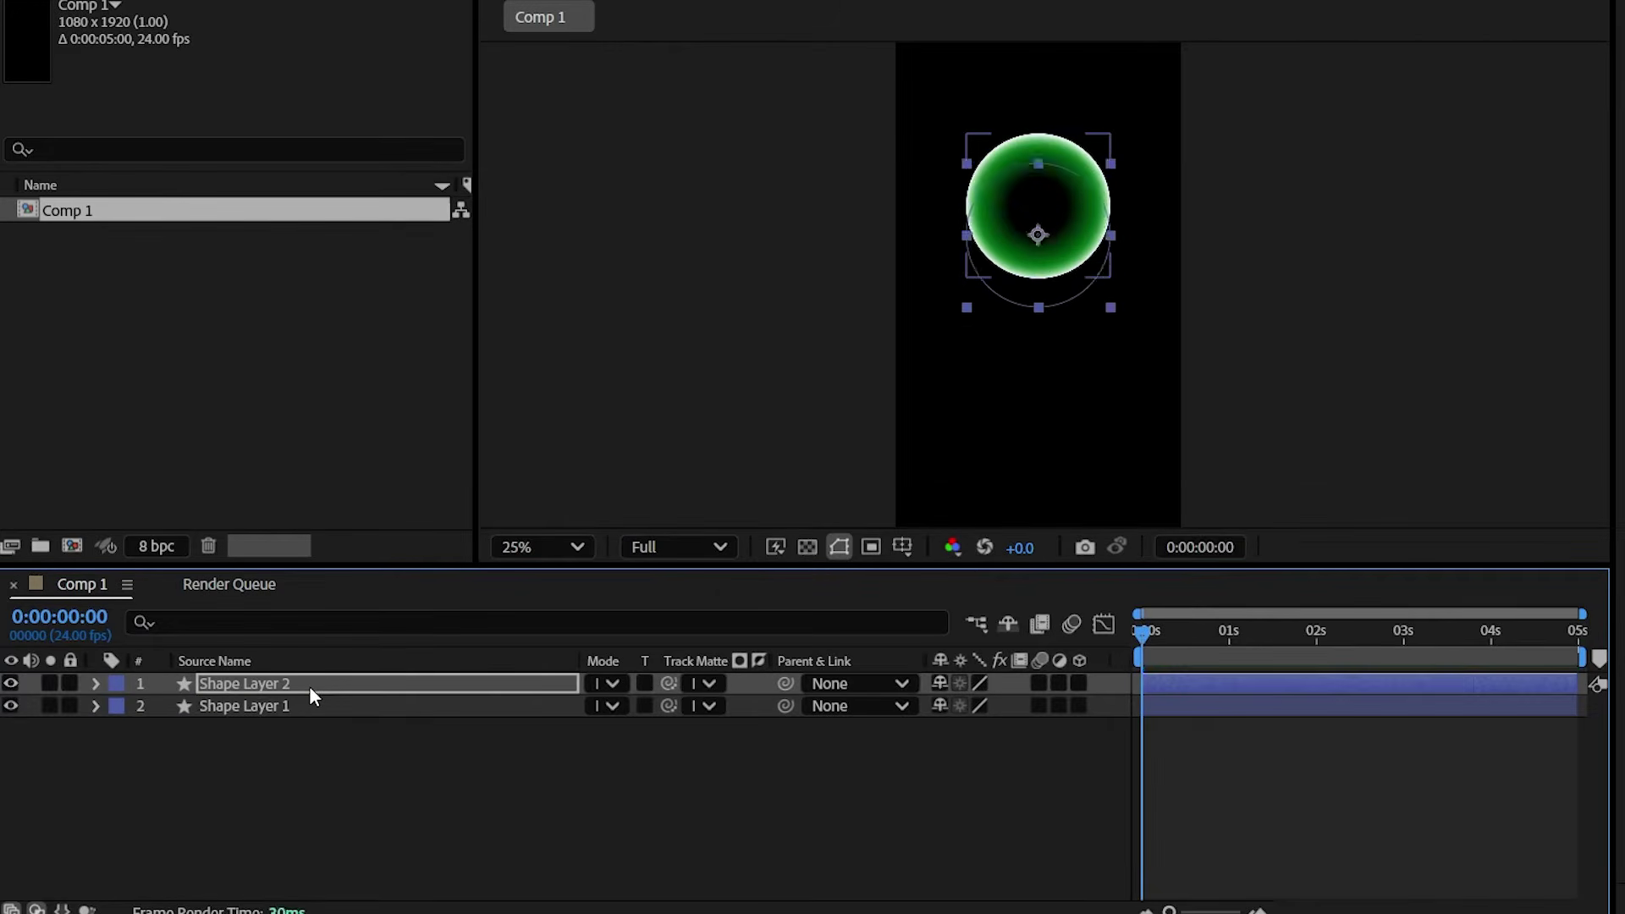
key(s)
drag(973, 708, 1038, 713)
- Move the original smaller circle up to leave a gap above the large circle
click(297, 728)
key(shift+Up)
key(shift+Up)
key(shift+Up)
key(shift+Up)
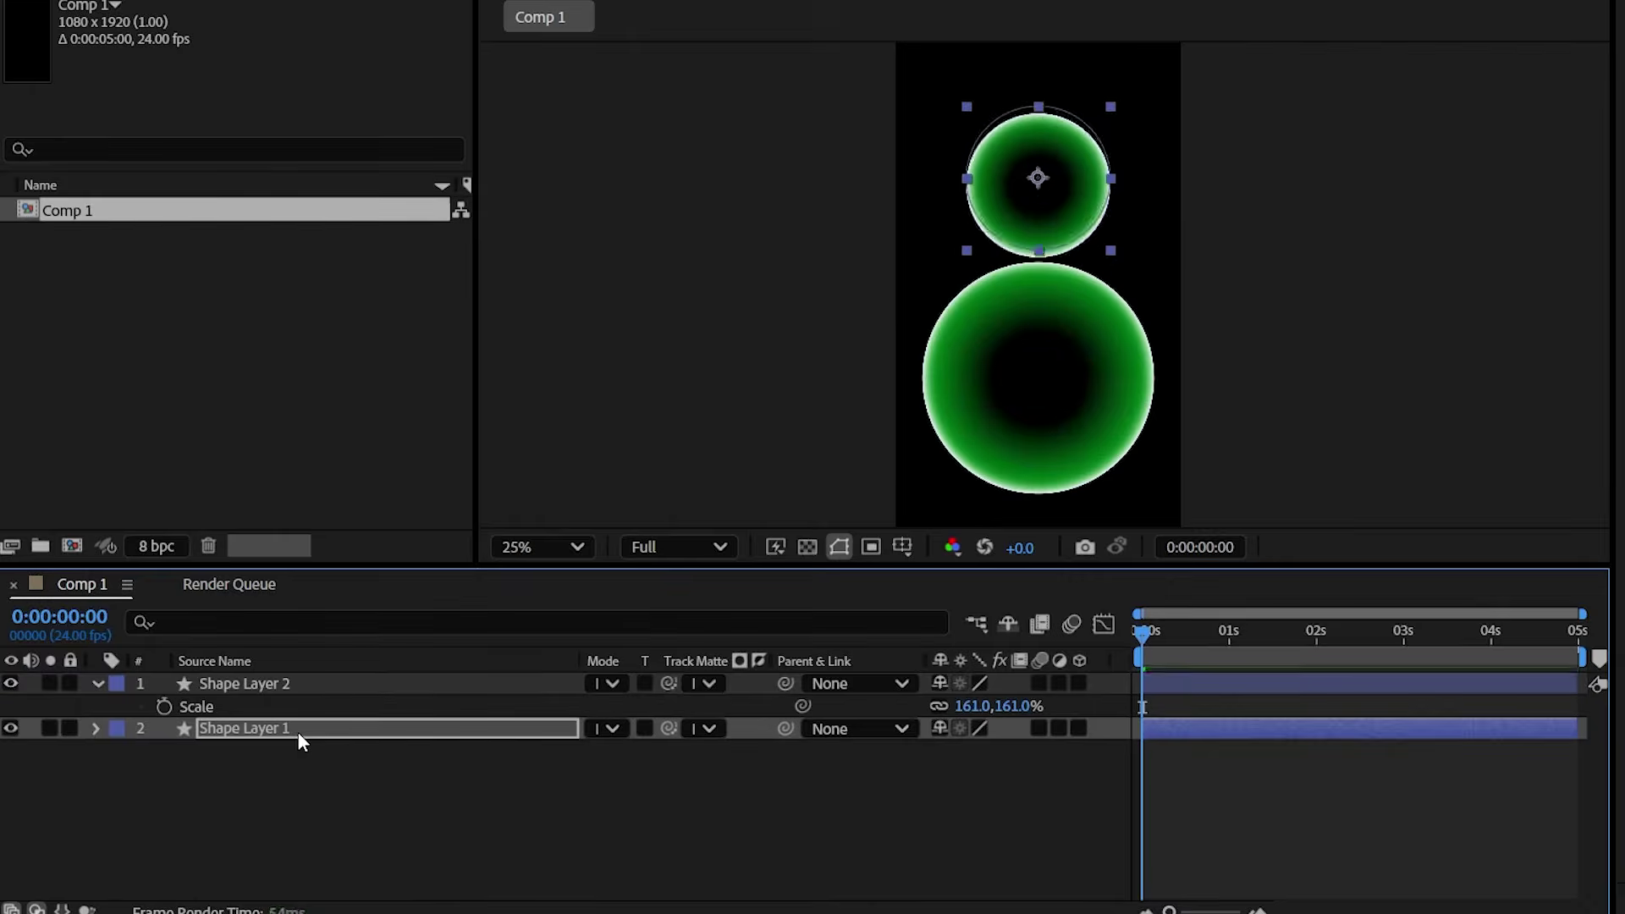
click(310, 733)
- Set the large circle's inner glow to size 108 and opacity 97%
click(99, 684)
click(119, 864)
scroll(254, 821, down, 6)
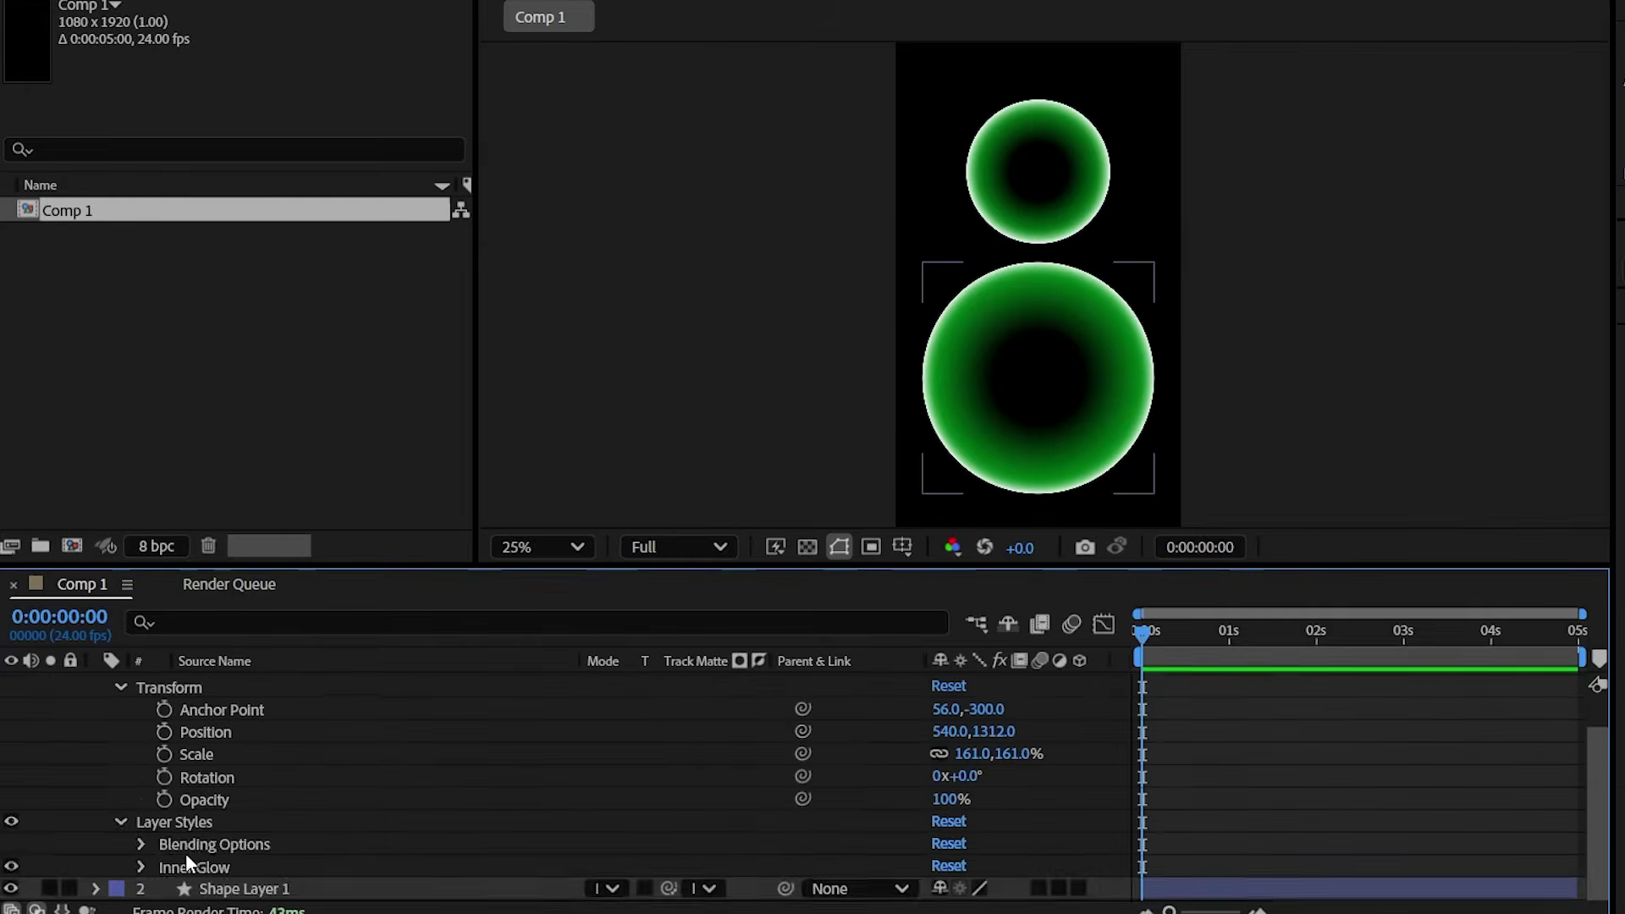
drag(947, 823, 1161, 836)
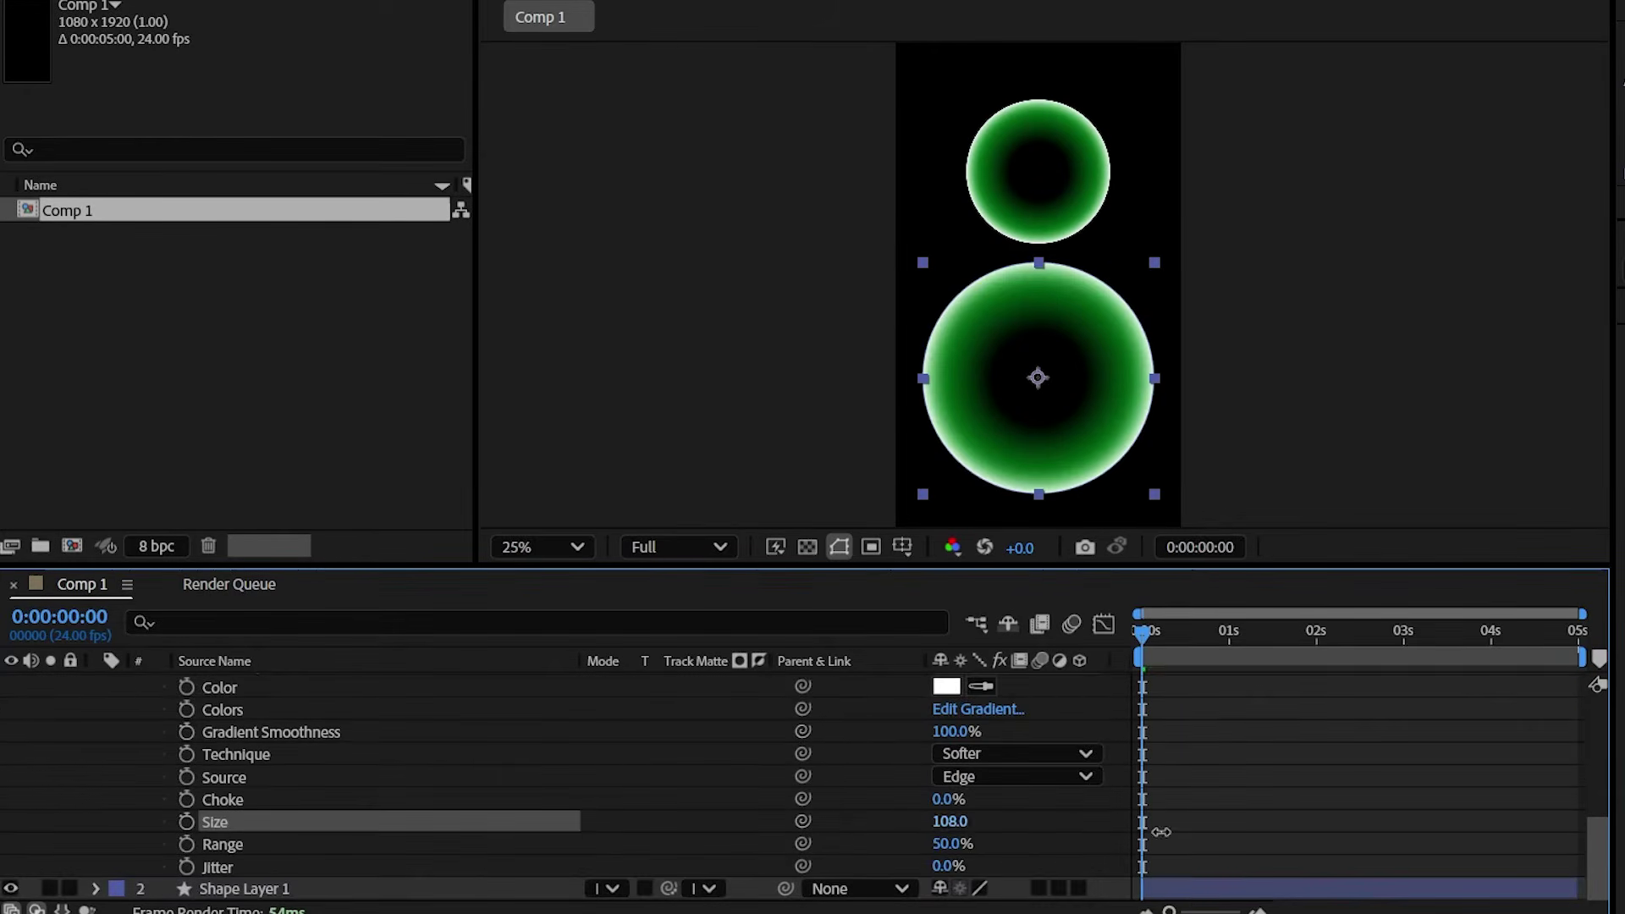
scroll(423, 780, up, 2)
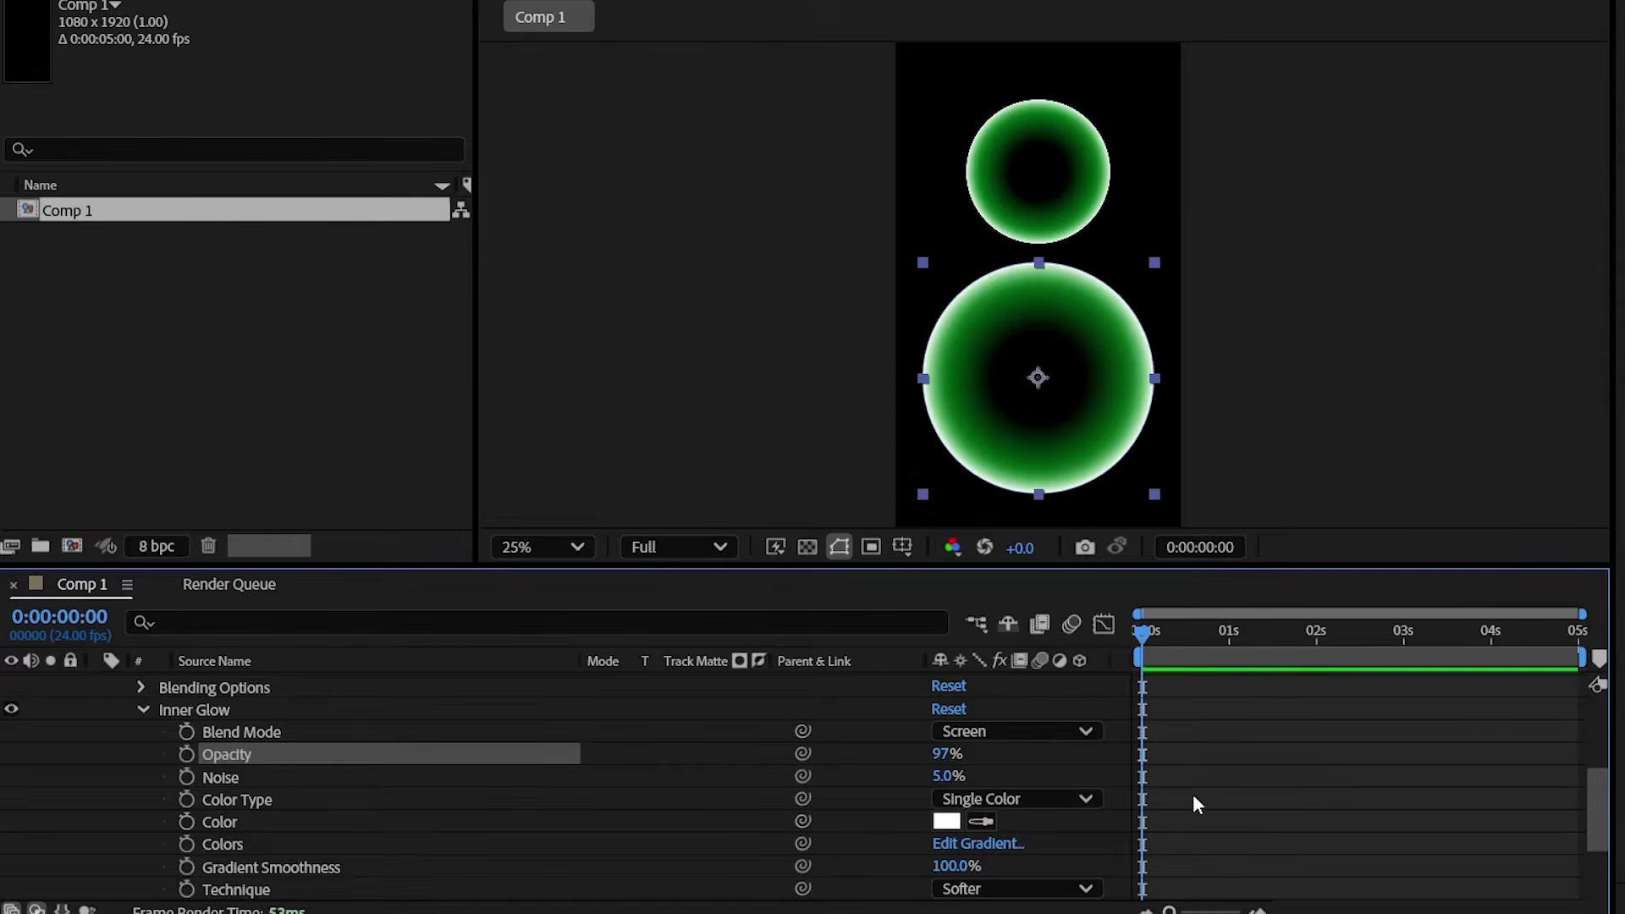
scroll(1348, 776, up, 5)
click(95, 684)
- Pre-compose Shape Layer 2 as Shape Layer 2 Comp 1
click(303, 683)
right_click(305, 682)
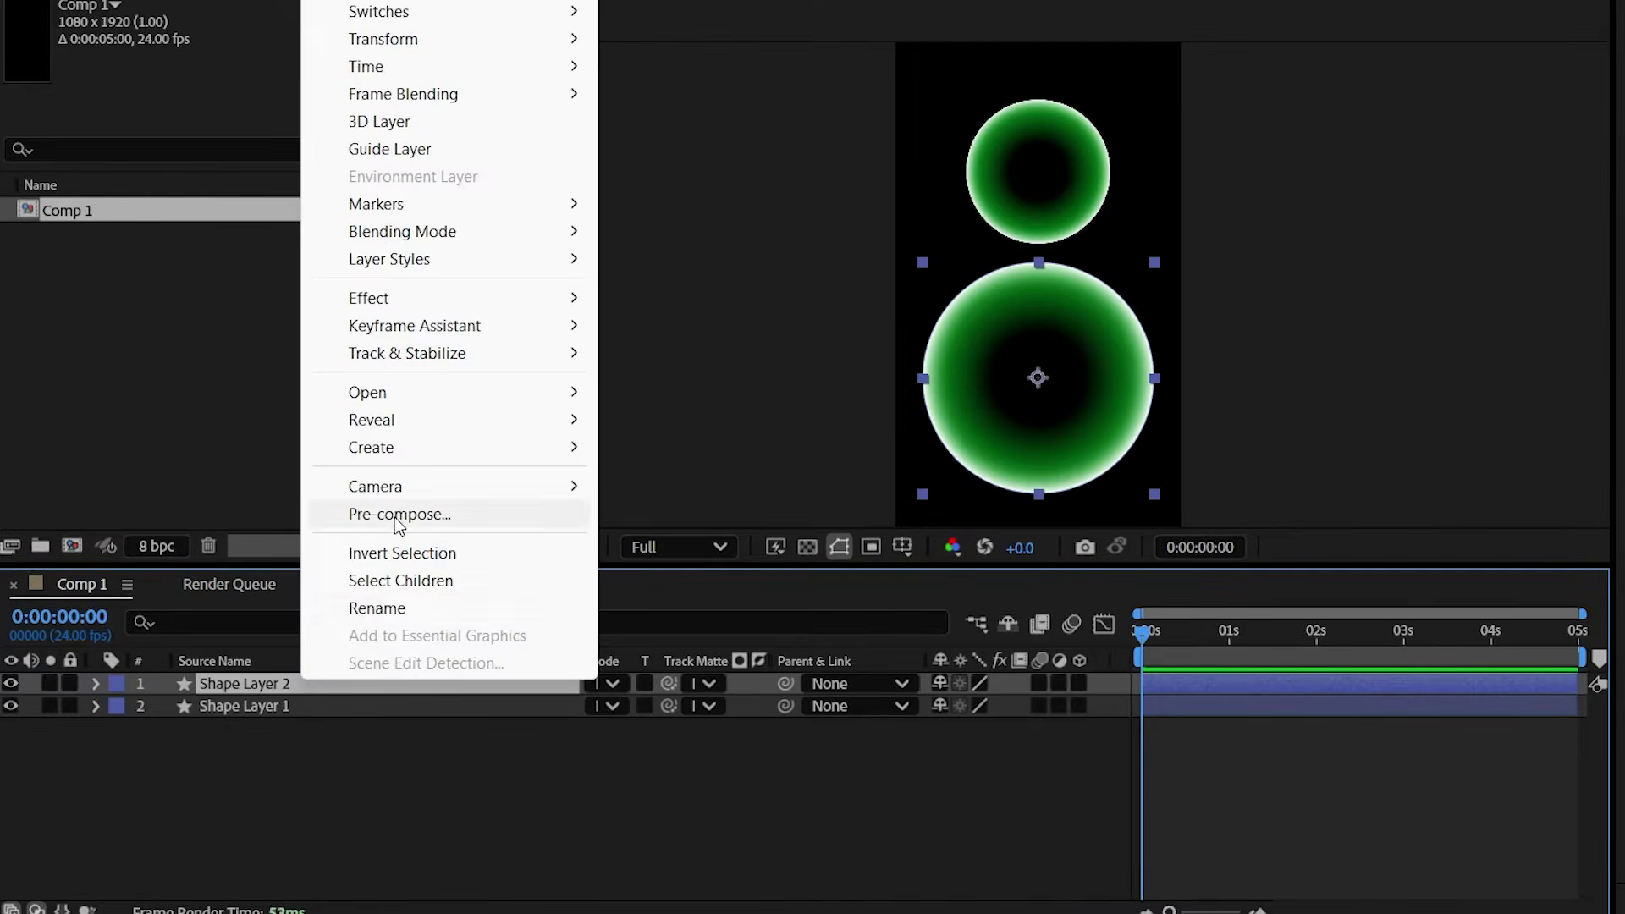
click(399, 517)
click(1155, 590)
- Draw a rectangular mask over the lower part of the large circle and invert it to hide that area
drag(357, 27, 472, 38)
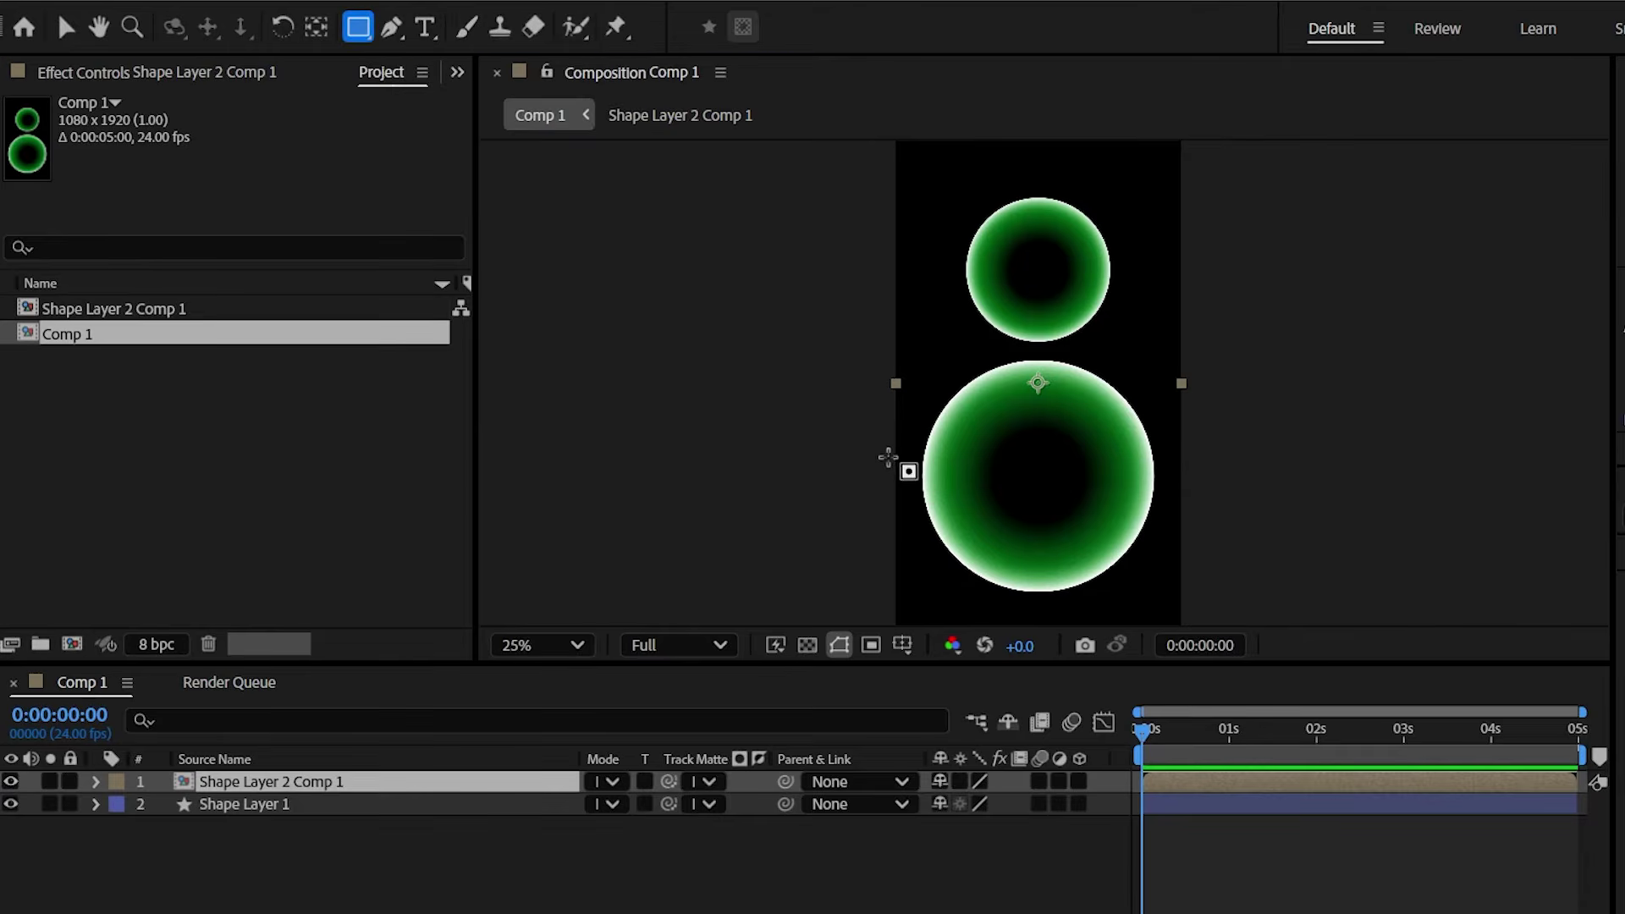
drag(887, 457, 1178, 627)
click(1027, 827)
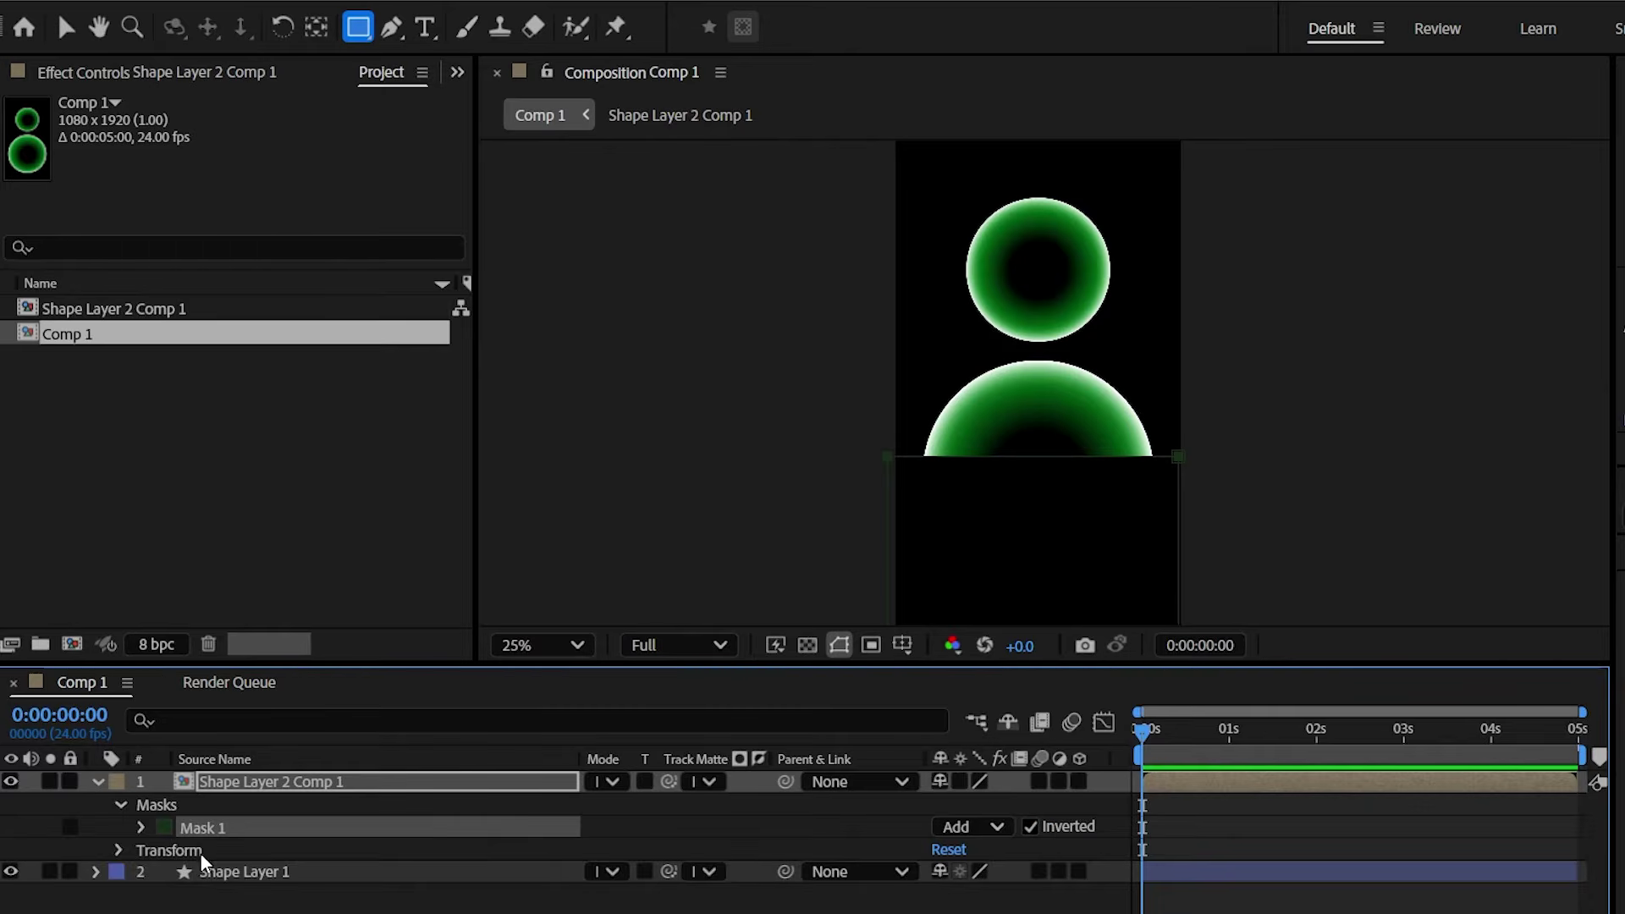
- Set the mask feather to 100 pixels to fade the body's lower edge
click(140, 828)
drag(969, 872, 996, 880)
click(998, 872)
text(100)
key(Return)
click(96, 783)
click(169, 863)
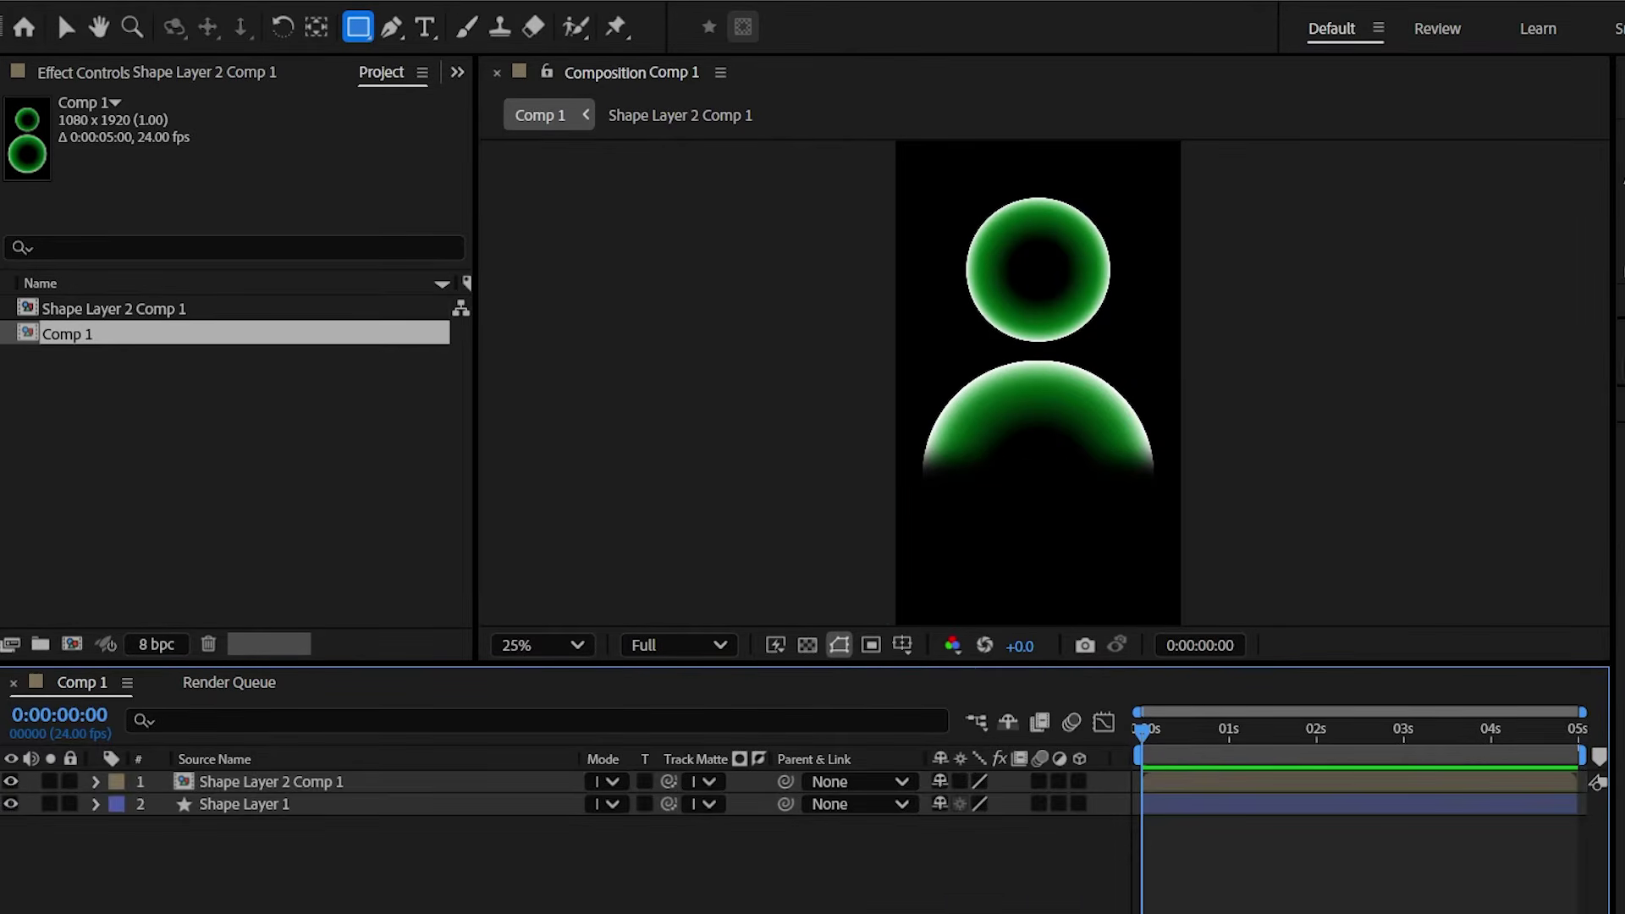
- Draw a small solid white circle on the upper-left part of the head as an eye
scroll(909, 285, up, 3)
drag(910, 284, 895, 752)
key(comma)
key(q)
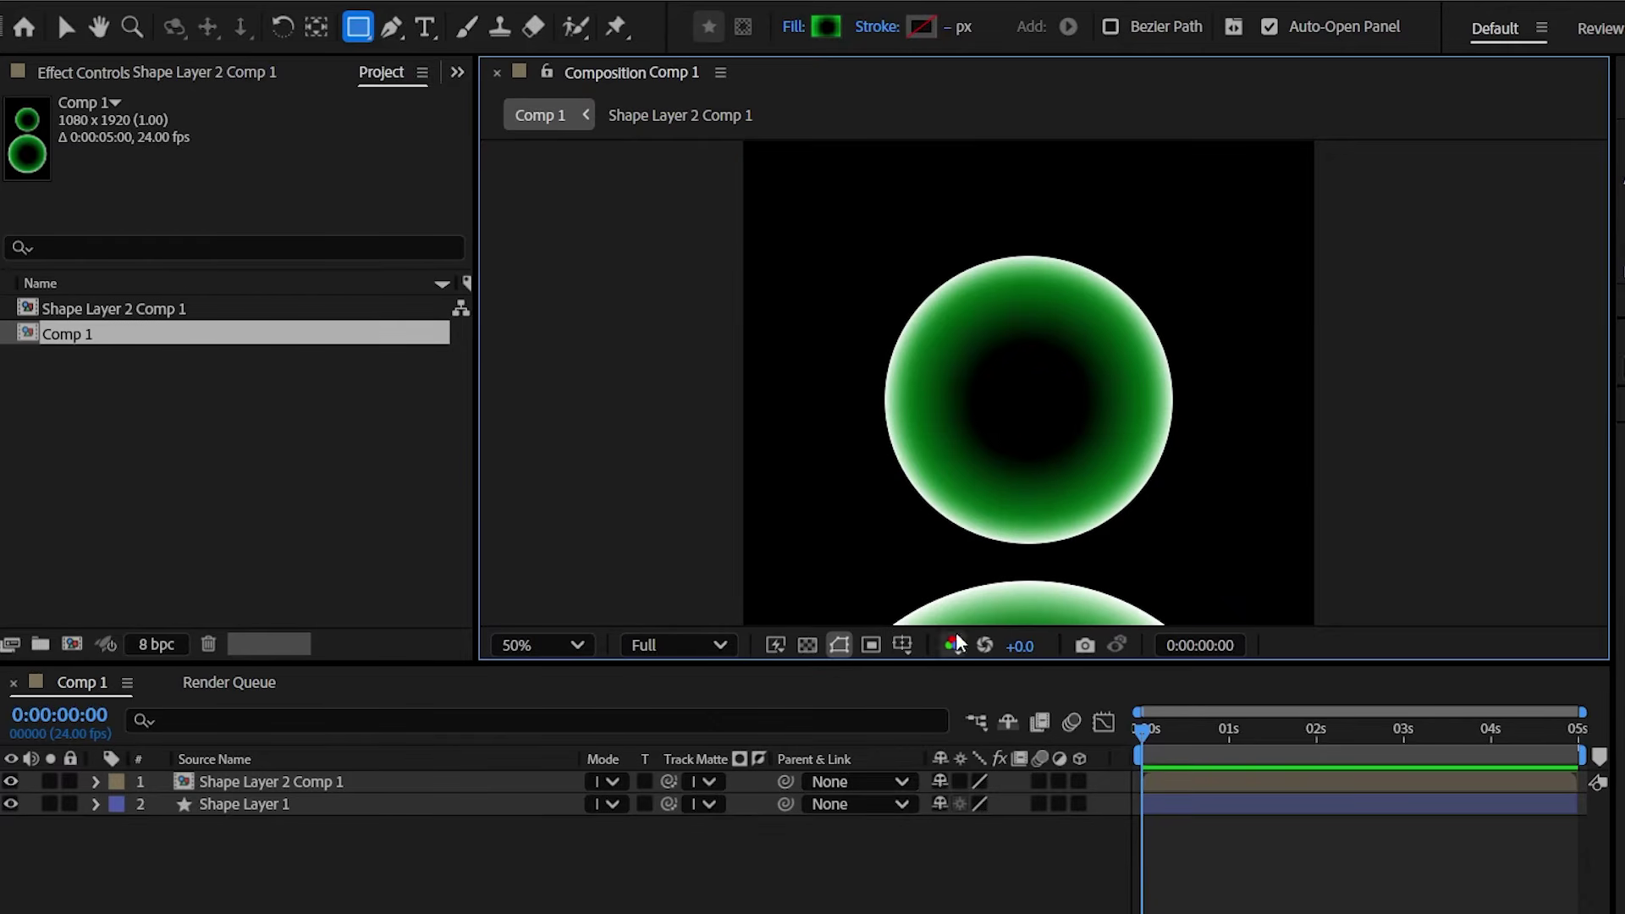
drag(357, 26, 444, 83)
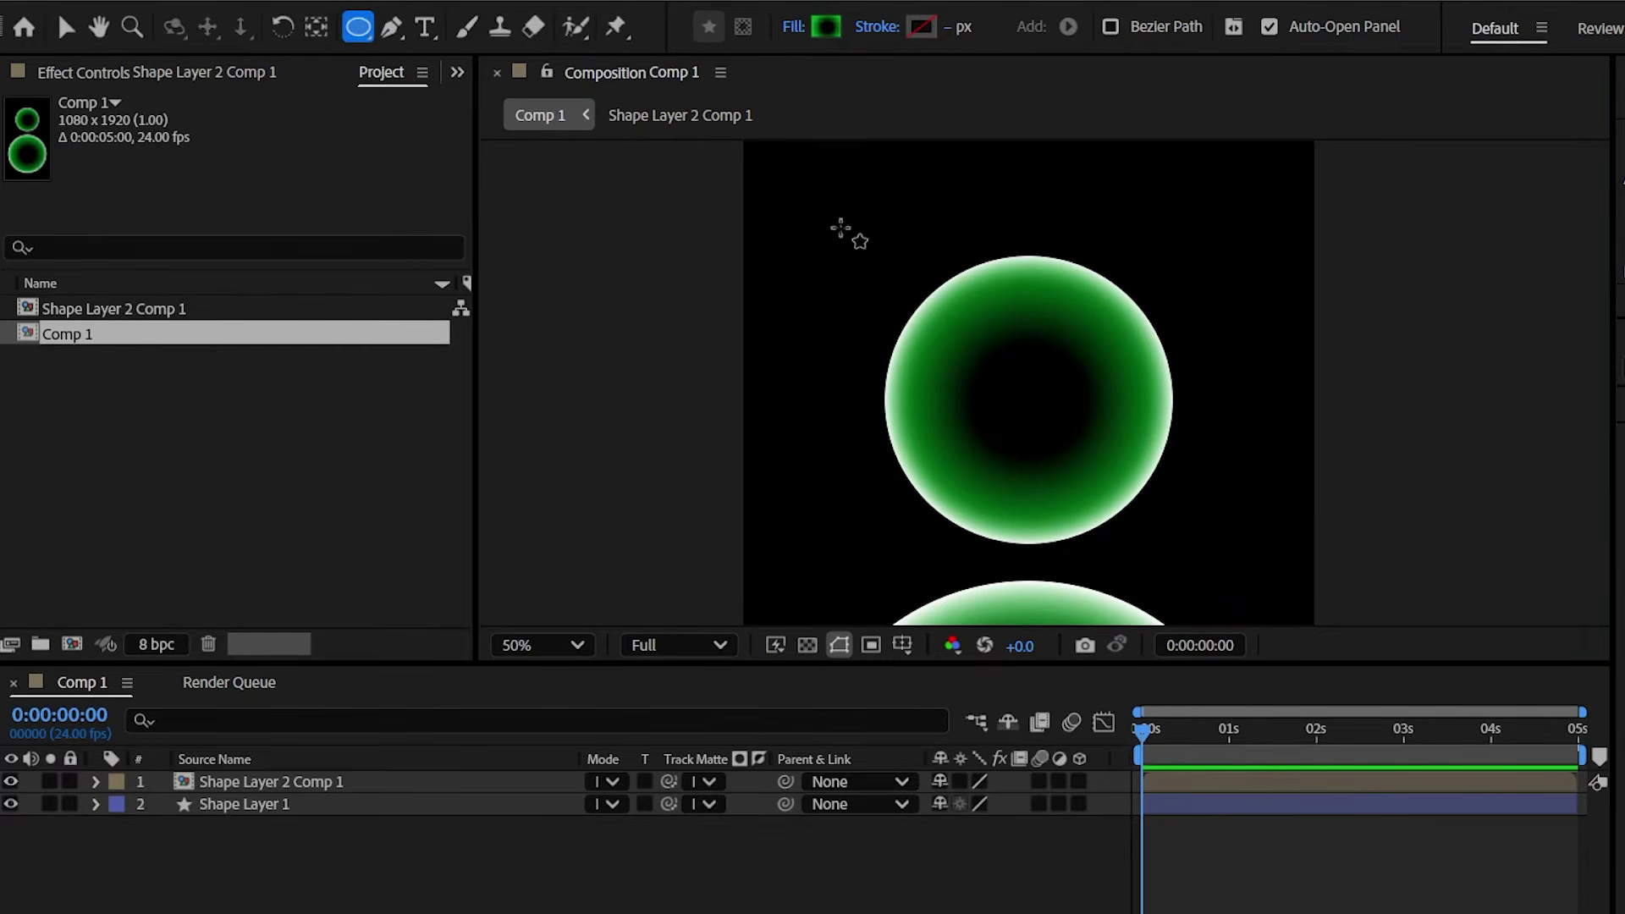
click(799, 29)
click(917, 425)
click(1034, 566)
drag(951, 339, 975, 364)
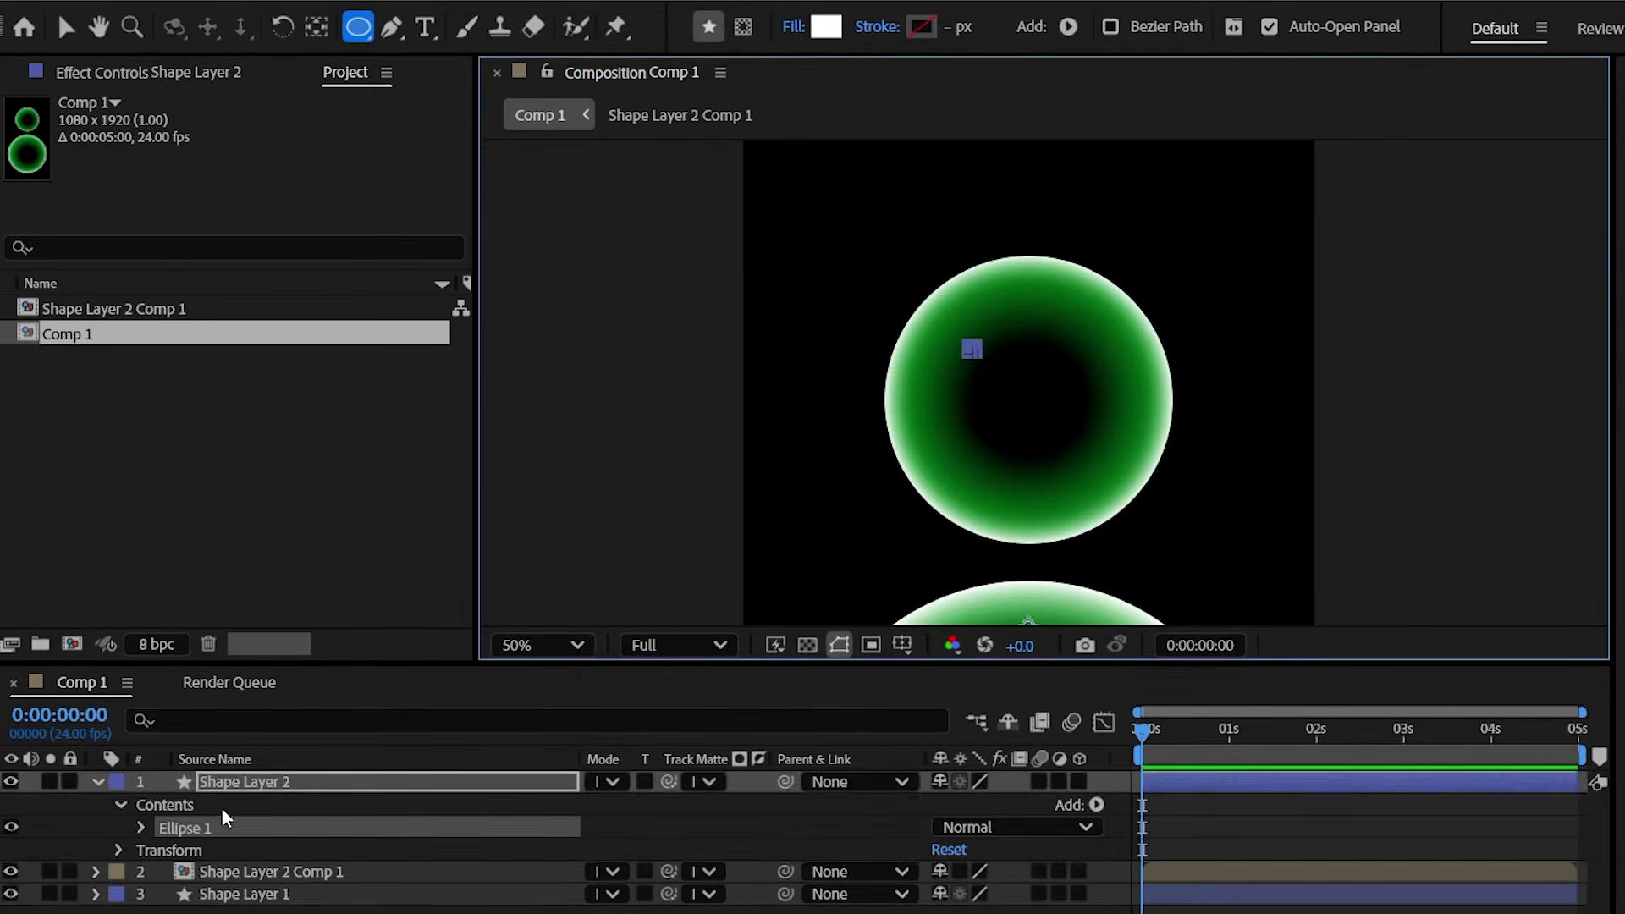
- Center the eye's anchor point on the shape and set its scale to 152%
click(302, 777)
key(s)
key(y)
key(Return)
- Duplicate the eye layer and move the copy horizontally to the right side of the face
click(272, 779)
key(ctrl+d)
key(shift+Right)
key(shift+Right)
key(shift+Right)
key(shift+Right)
key(shift+Right)
key(shift+Right)
key(shift+Right)
key(shift+Right)
key(shift+Right)
key(shift+Right)
key(shift+Right)
key(shift+Right)
key(shift+Right)
key(shift+Right)
key(shift+Right)
key(shift+Right)
key(shift+Right)
key(shift+Right)
key(shift+Right)
key(shift+Right)
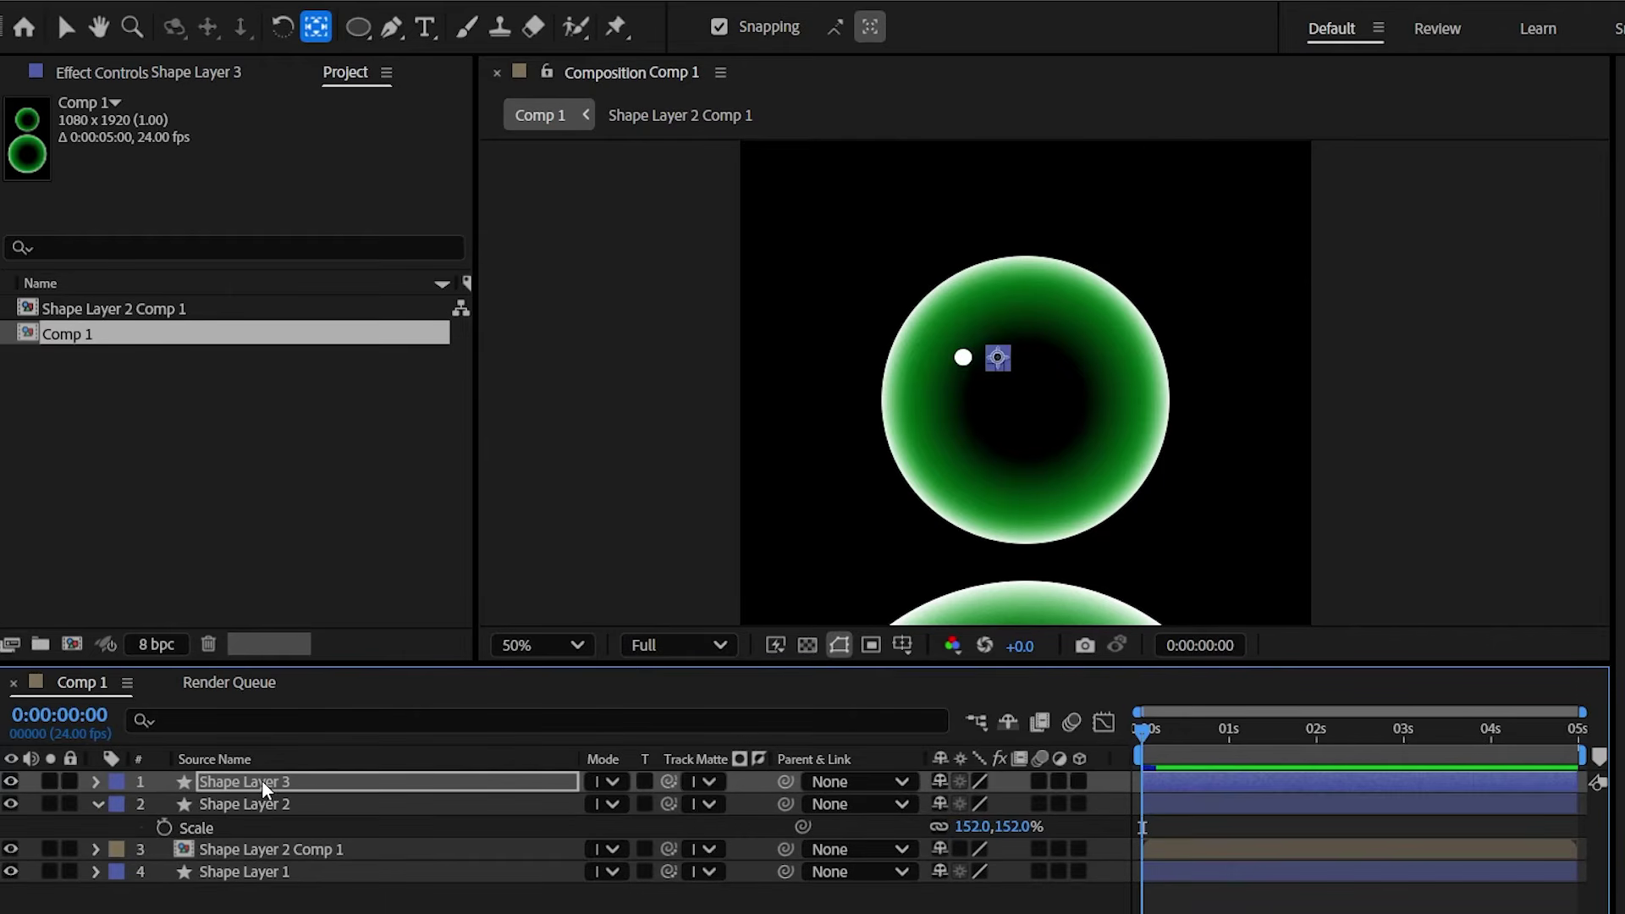
- Nudge the first eye slightly right to balance the pair on the face, and collapse the eye layers' properties
click(262, 804)
key(shift+Right)
click(270, 901)
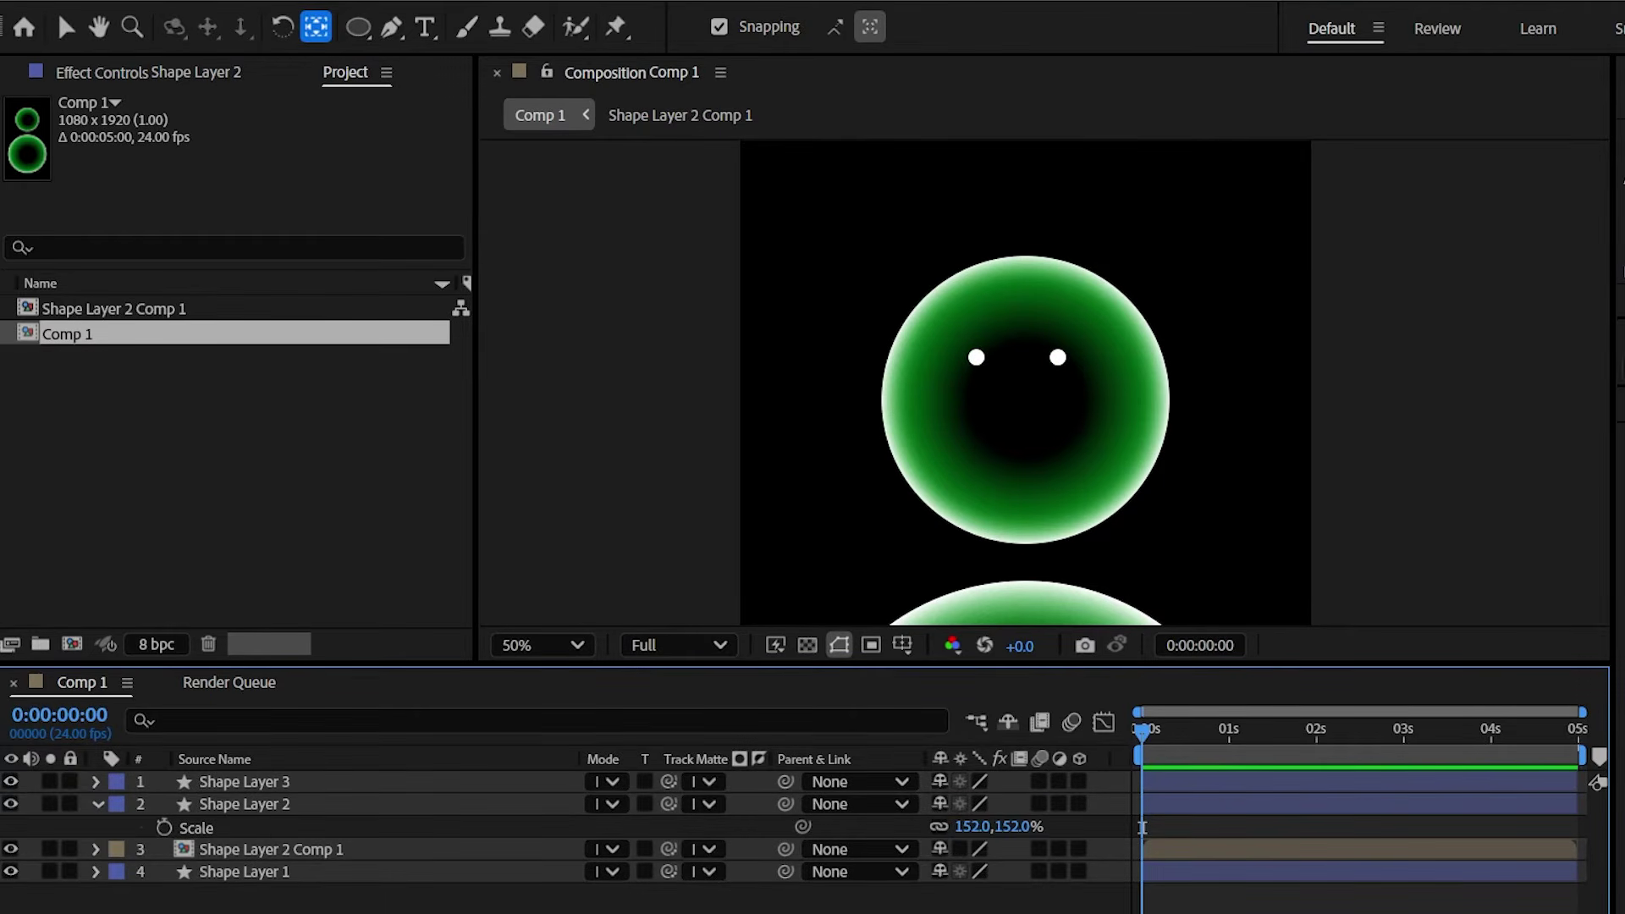
shift+click(271, 782)
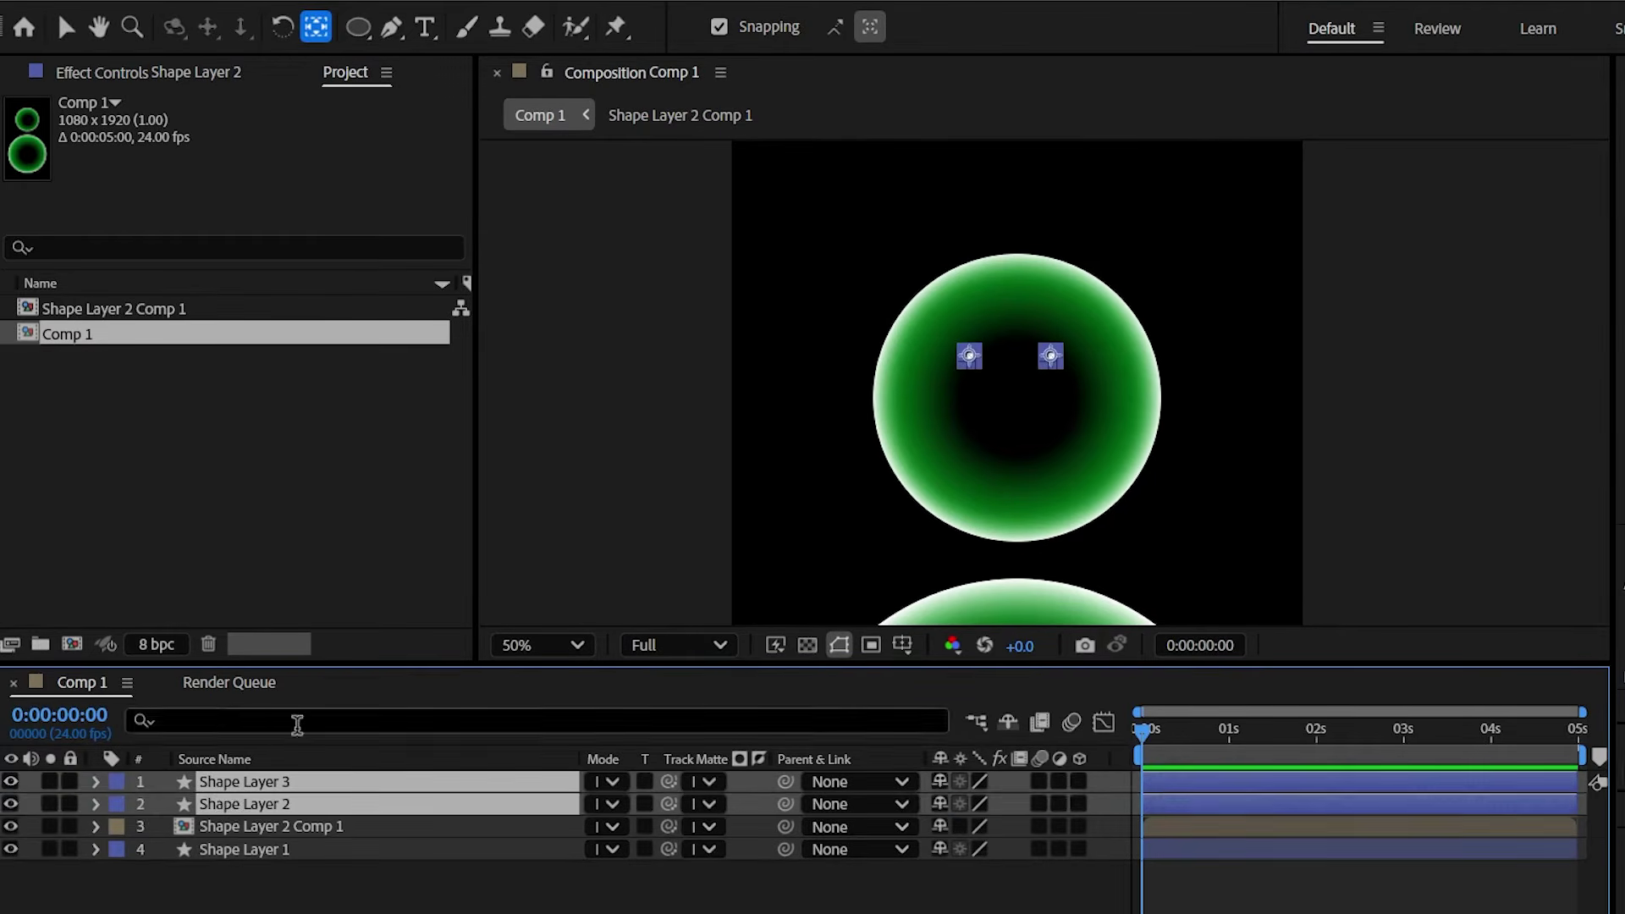
key(s)
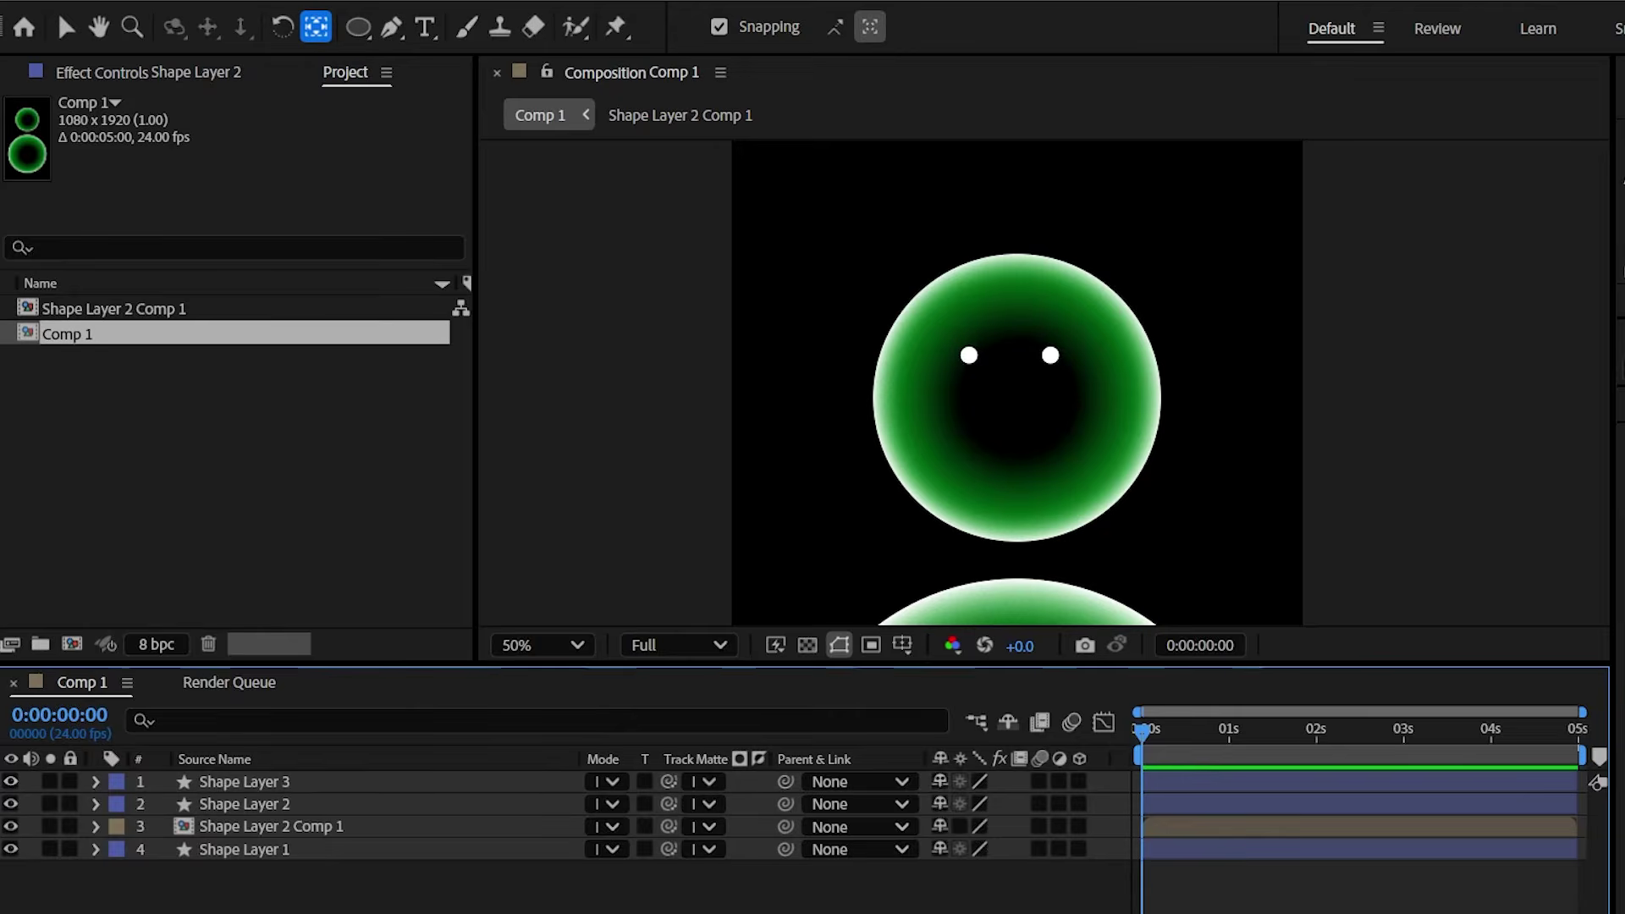
- Rename Shape Layer 2 as Eye 1 and Shape Layer 3 as Eye 2
click(246, 804)
key(Return)
text(Eye 1)
click(246, 781)
key(Return)
text(Eye 2)
click(391, 904)
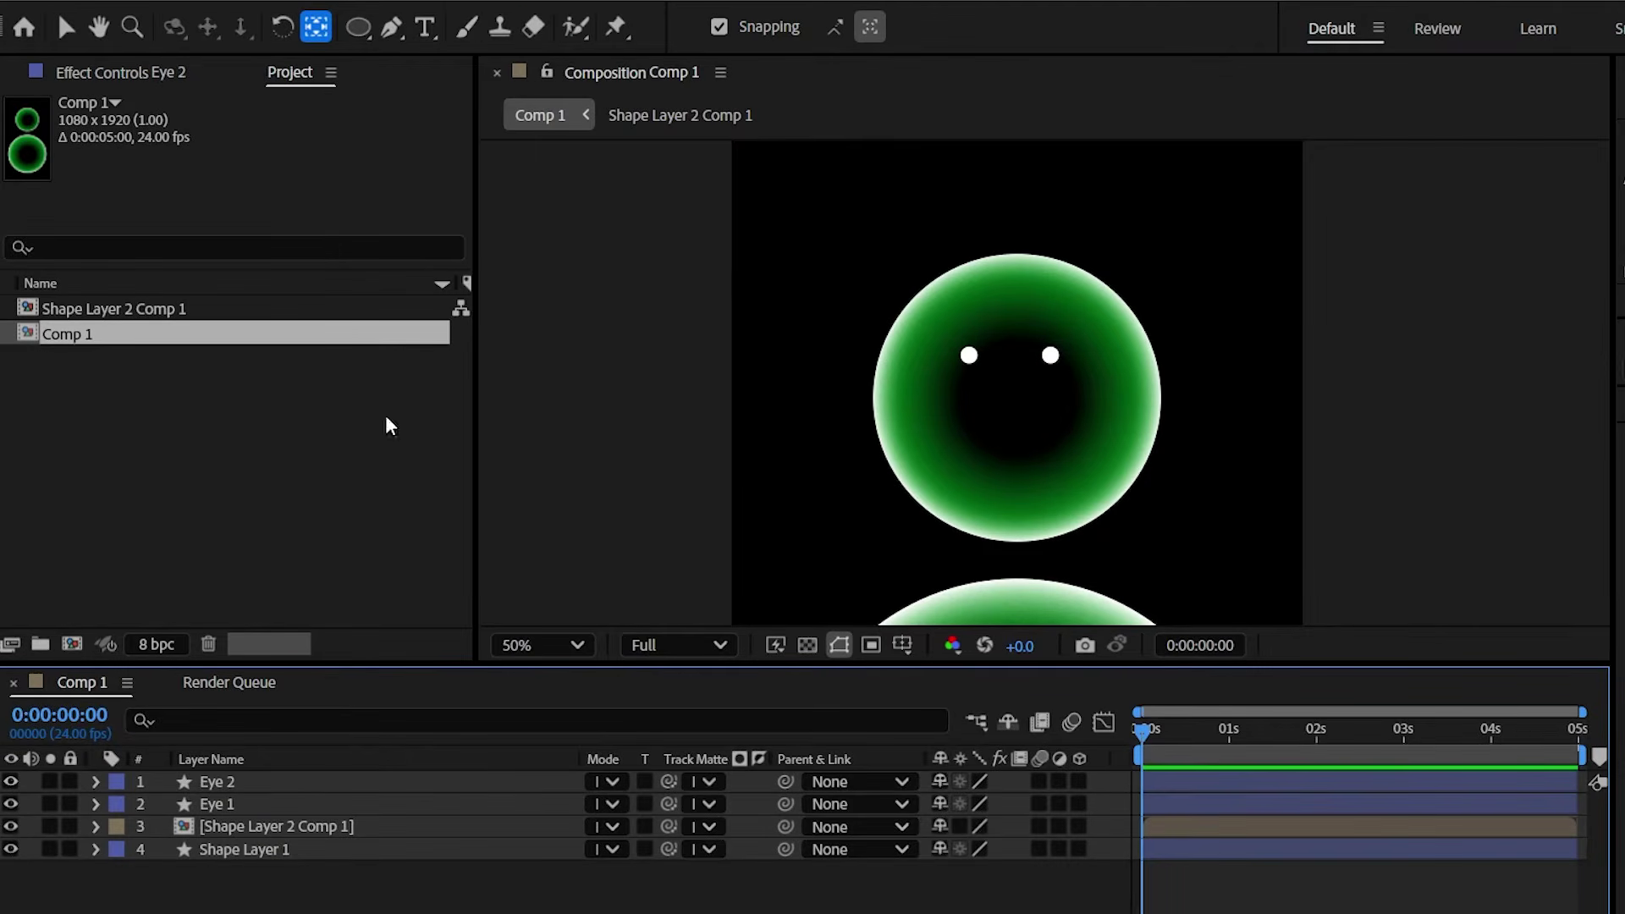
- Show the rulers and place one vertical guide through each eye
key(ctrl+r)
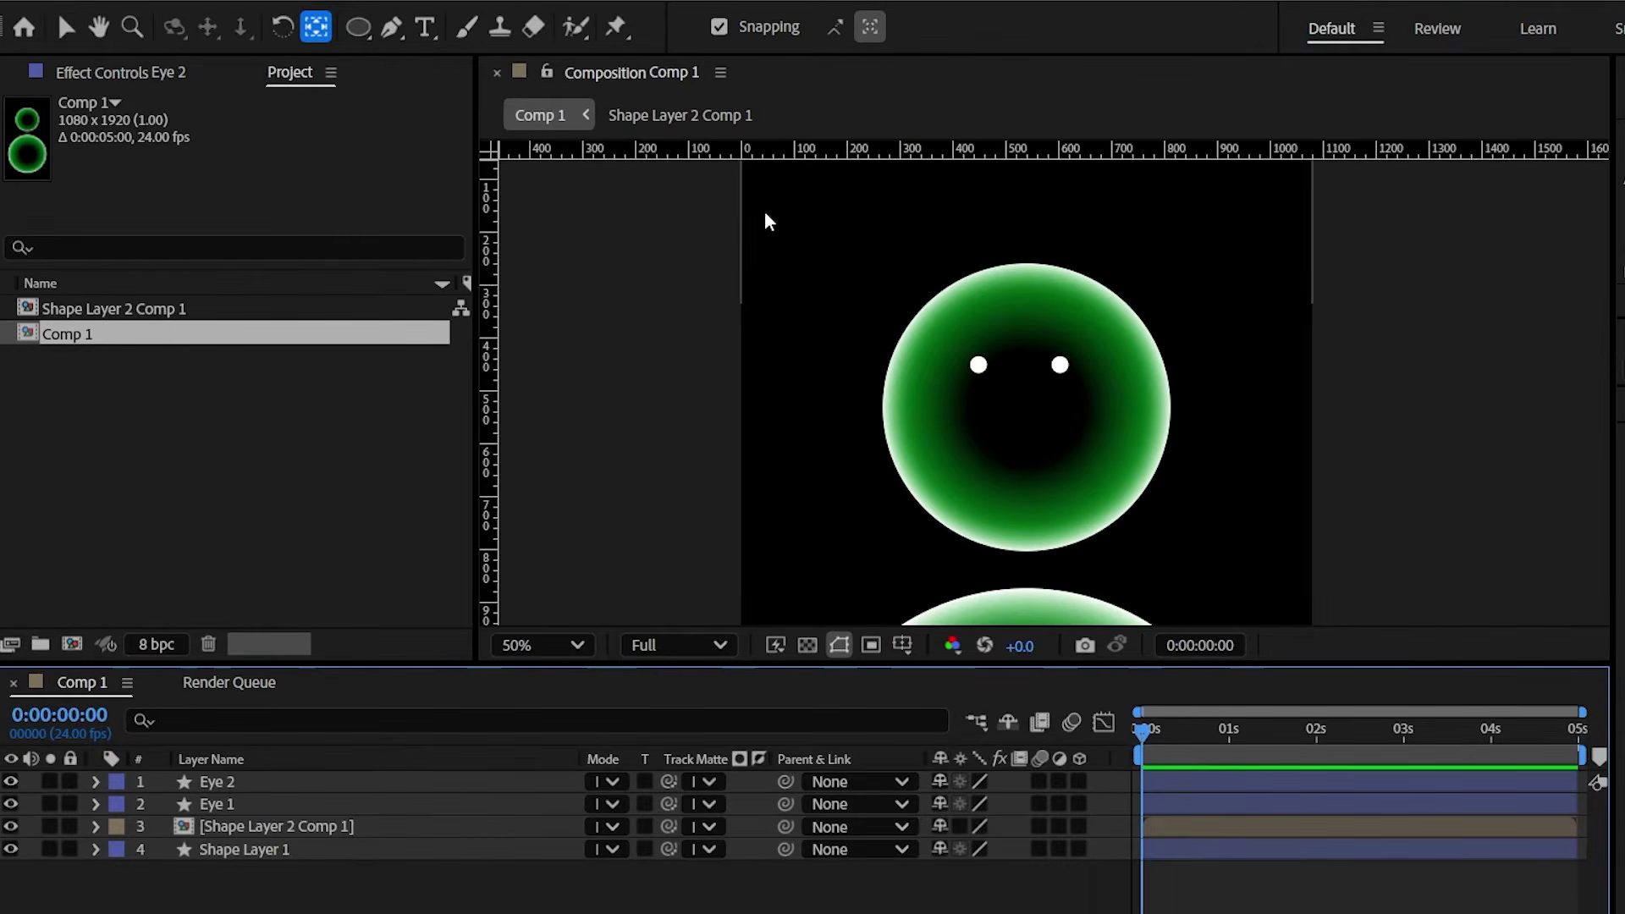
drag(496, 298, 975, 440)
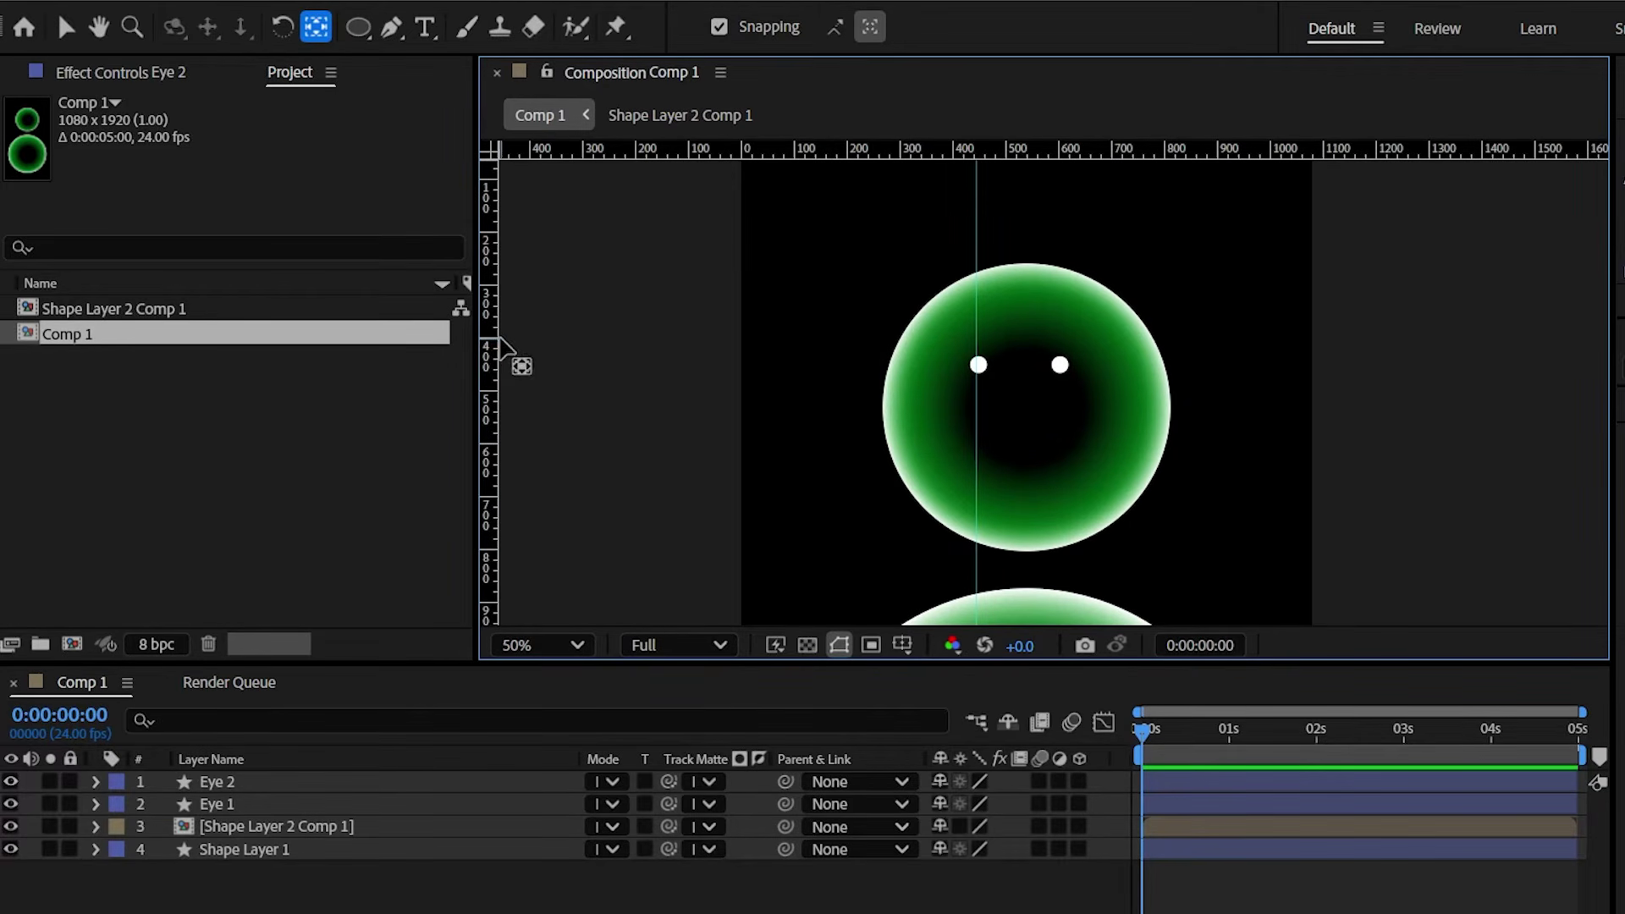
drag(499, 343, 1061, 474)
- Set the Pen tool to draw with no fill and a white 8 px stroke
click(391, 28)
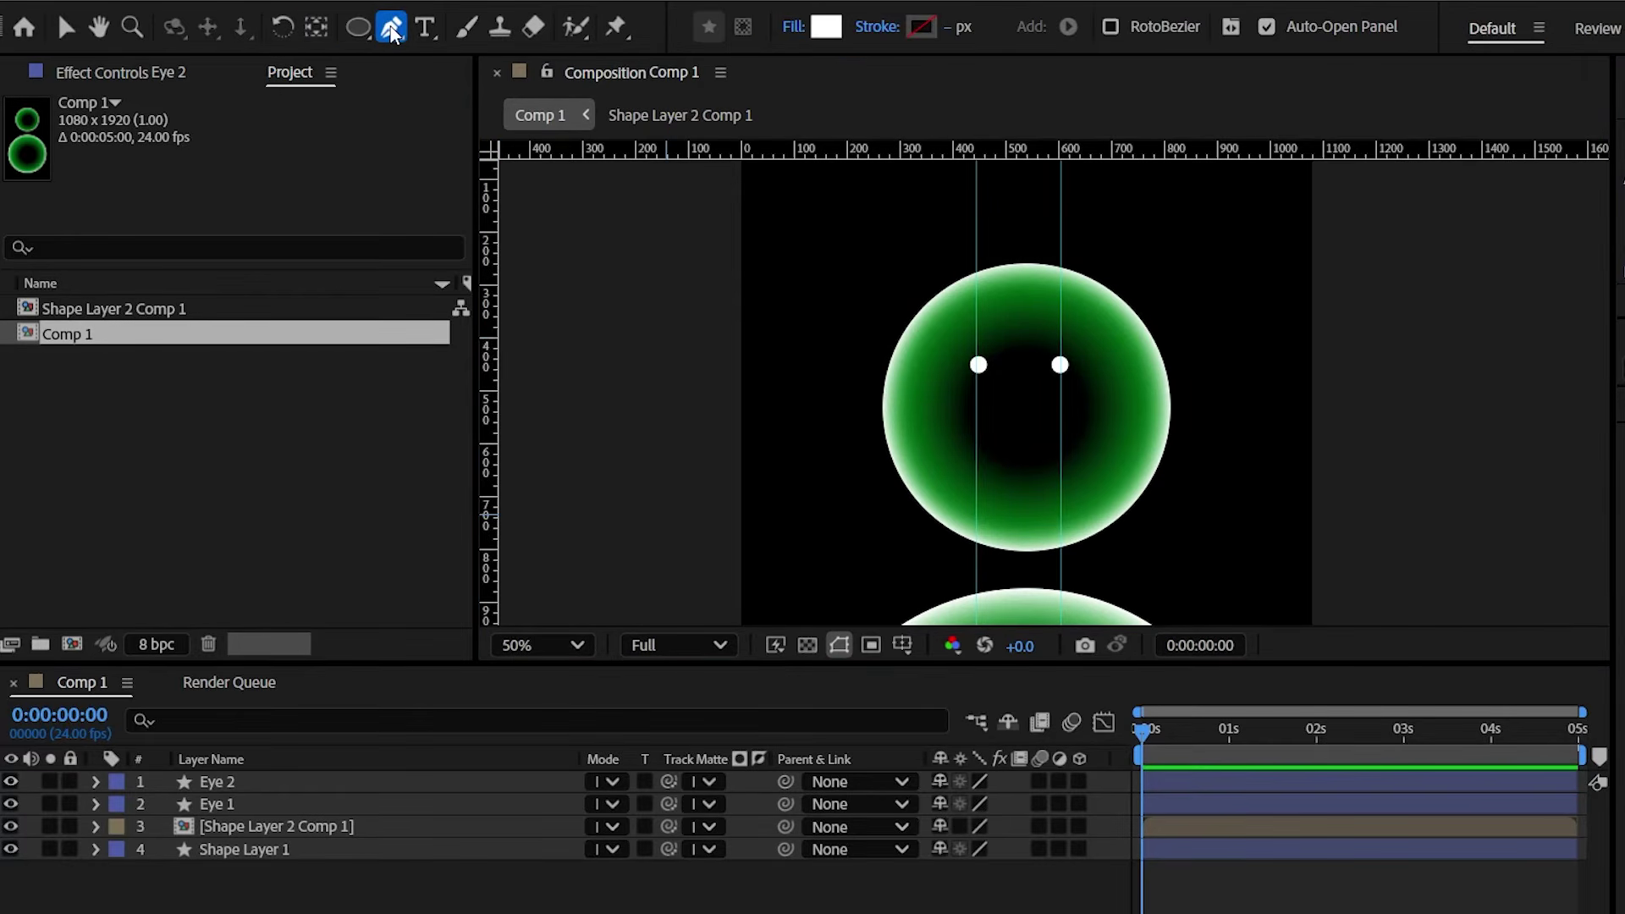
click(793, 26)
click(870, 424)
click(1041, 566)
click(920, 26)
key(Return)
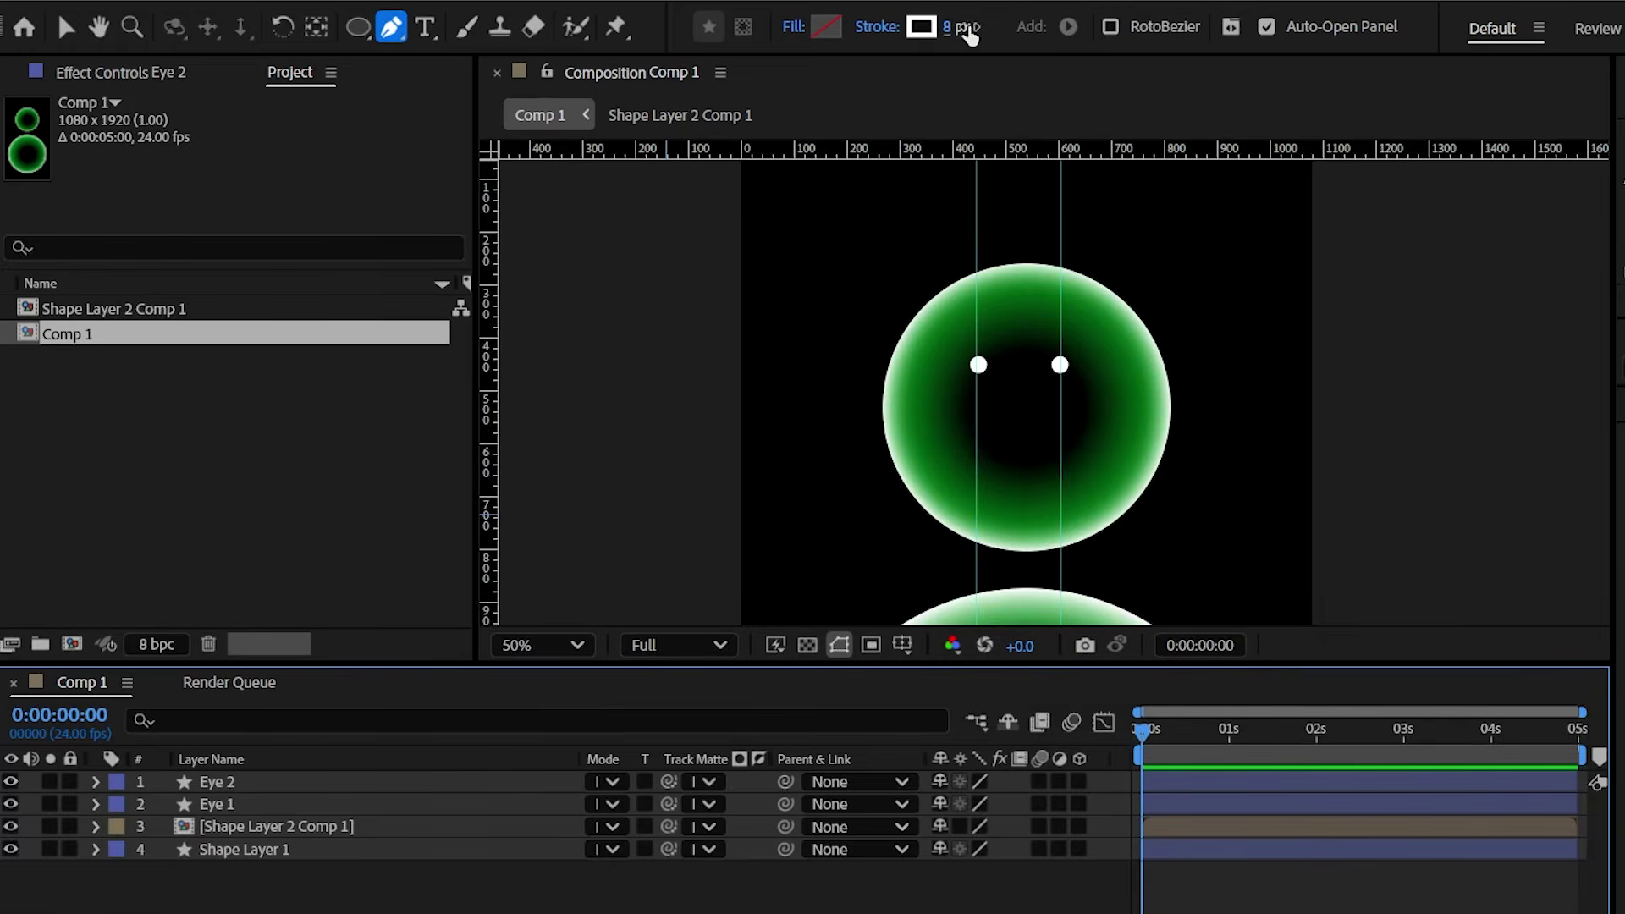
- Draw a horizontal mouth line between the guides, add a middle point and pull it down to form a smile
key(.)
click(876, 495)
click(1051, 495)
click(969, 495)
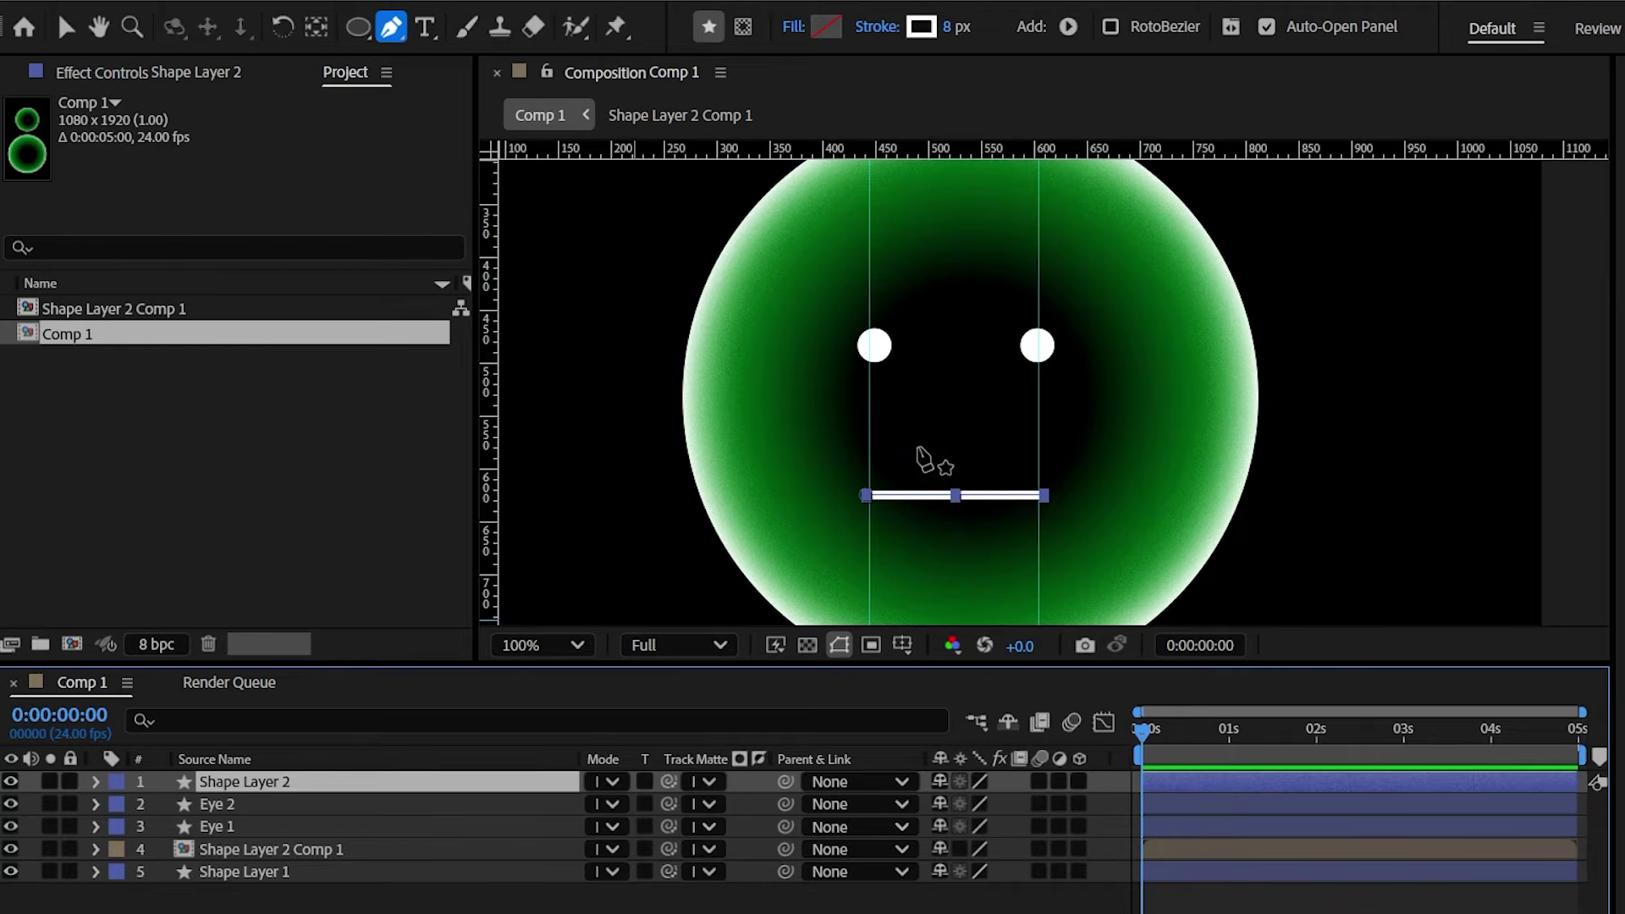
click(956, 497)
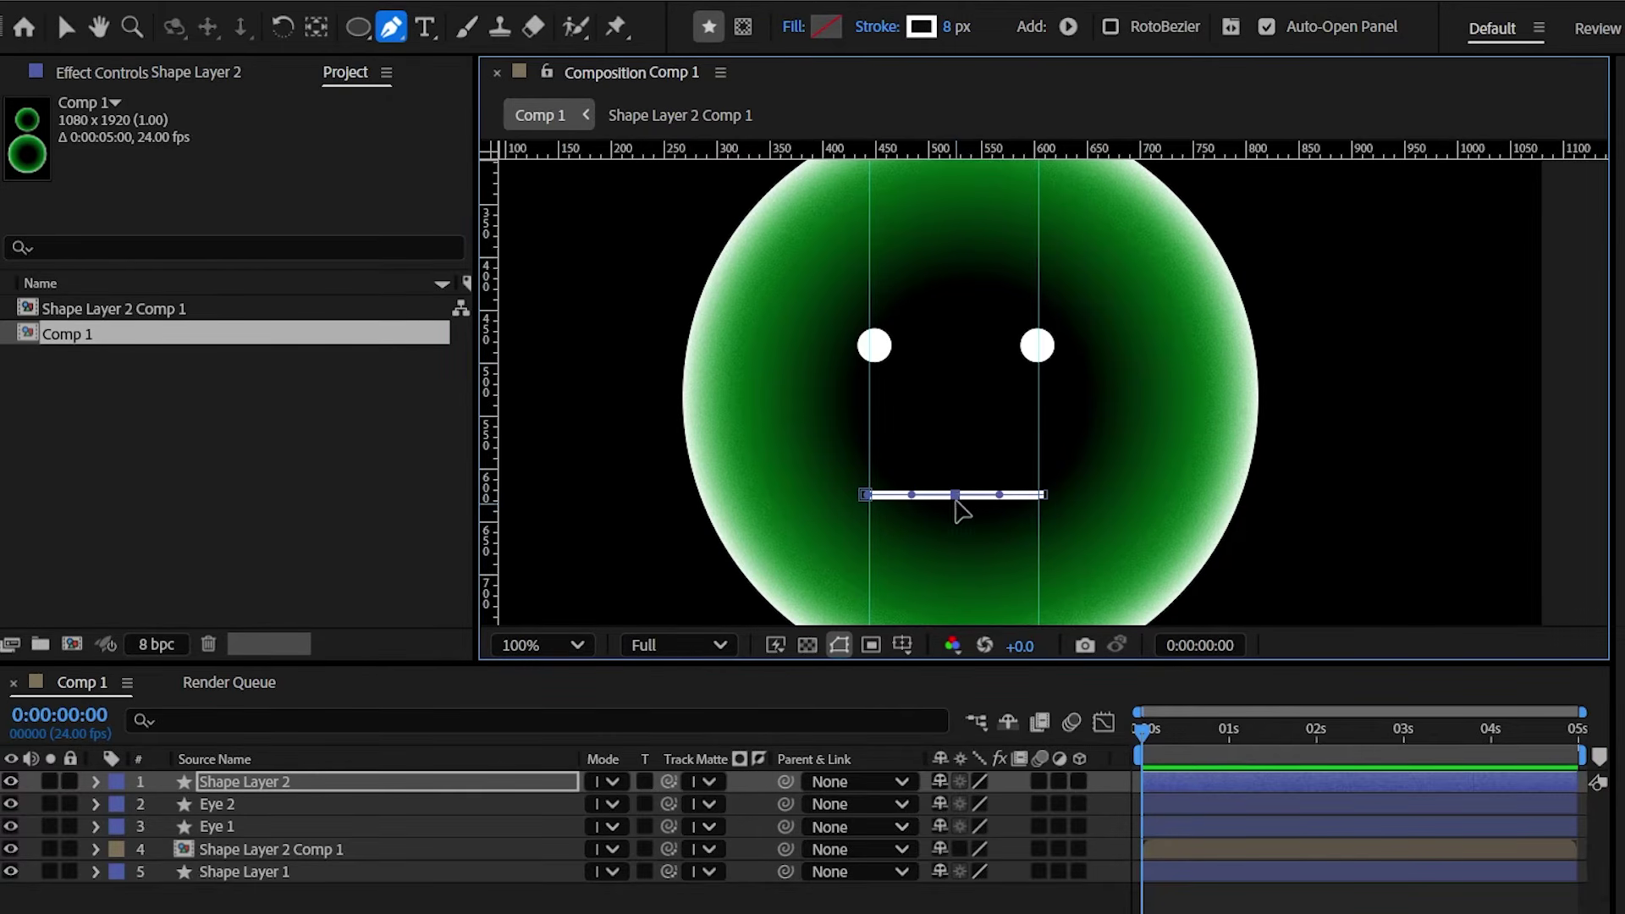
drag(957, 497, 956, 525)
click(453, 897)
- Hide the rulers and guides around the finished face
key(comma)
key(comma)
key(comma)
key(comma)
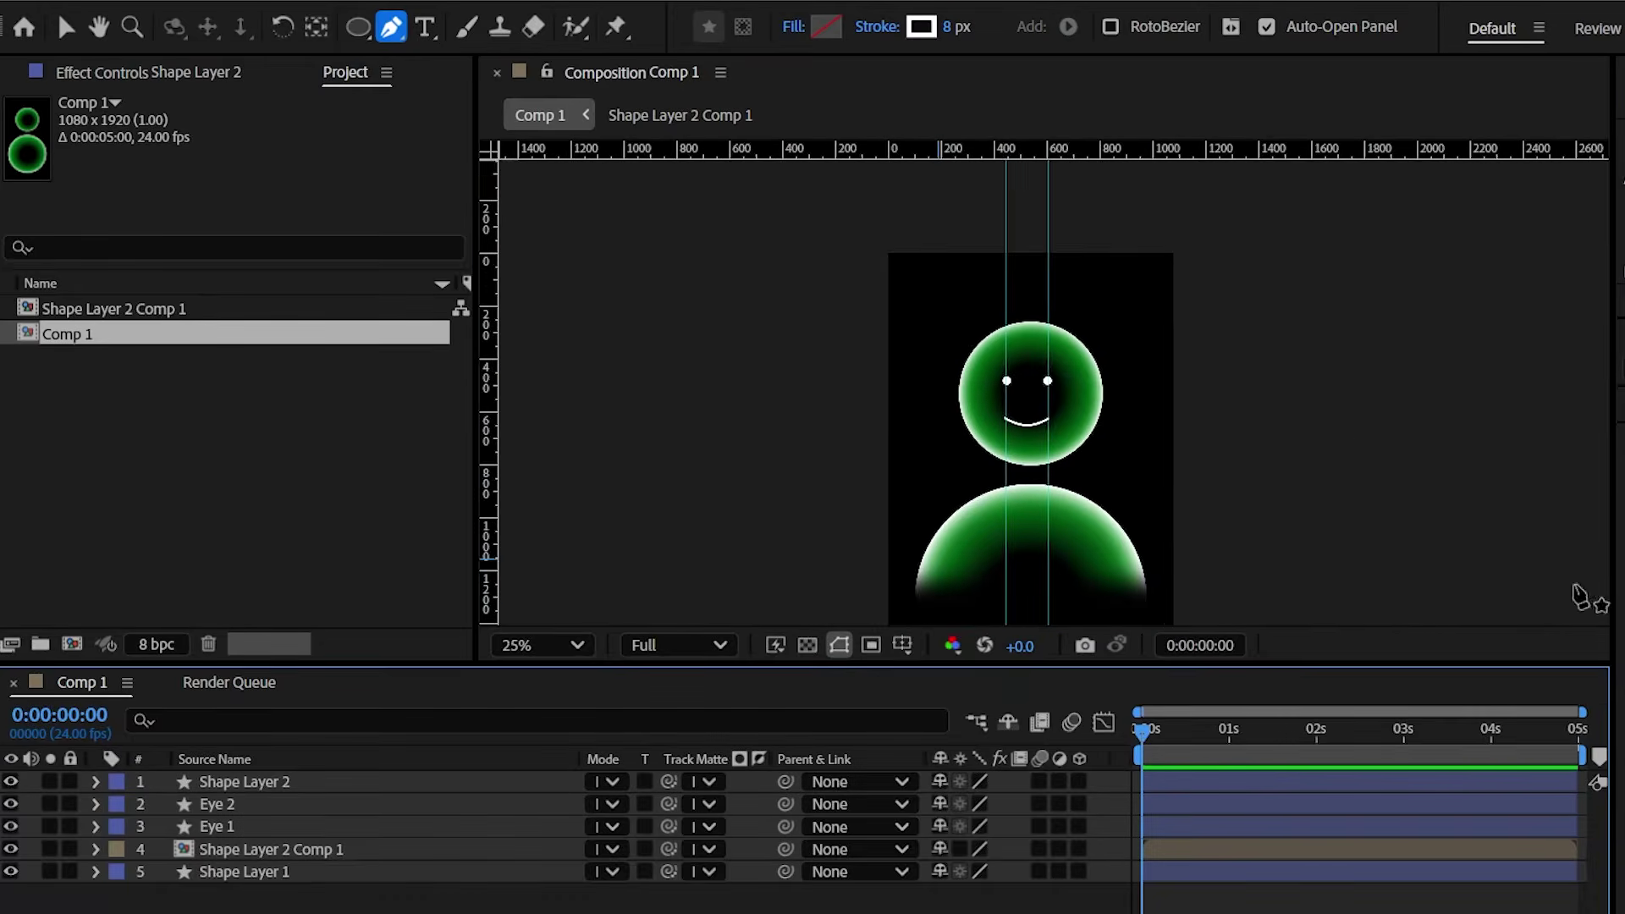
click(902, 645)
click(941, 799)
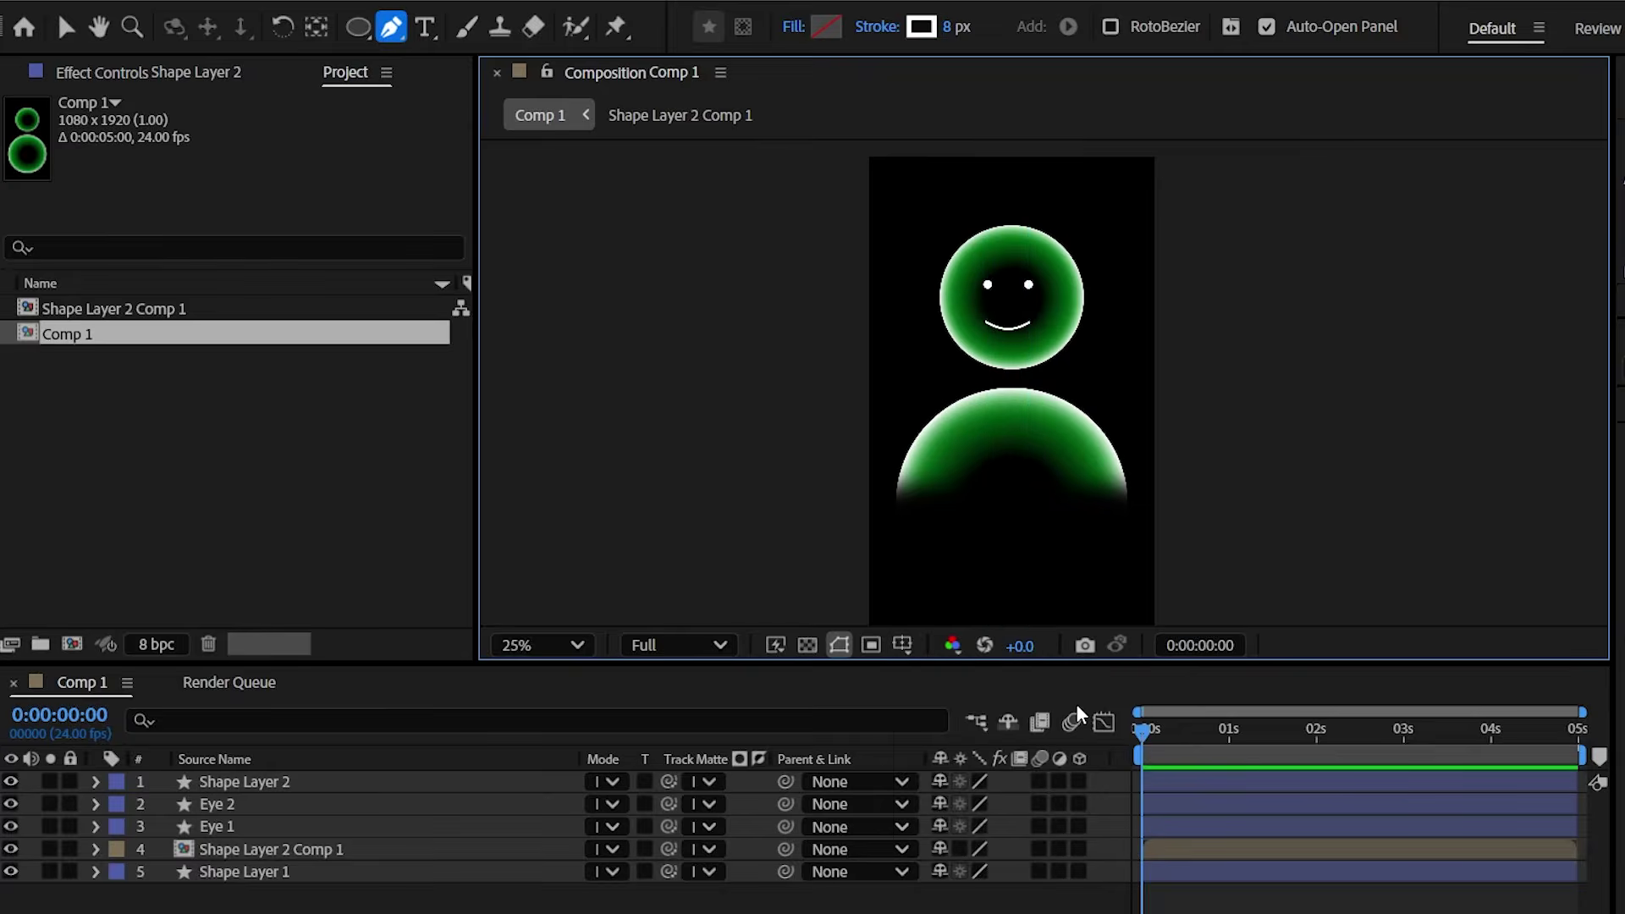
- Rename the mouth's shape layer as lips
key(period)
key(period)
right_click(272, 780)
click(431, 708)
text(lips)
key(Return)
- Create a null object and parent the Eye 1 and Eye 2 layers to it
right_click(352, 614)
mouse_move(550, 631)
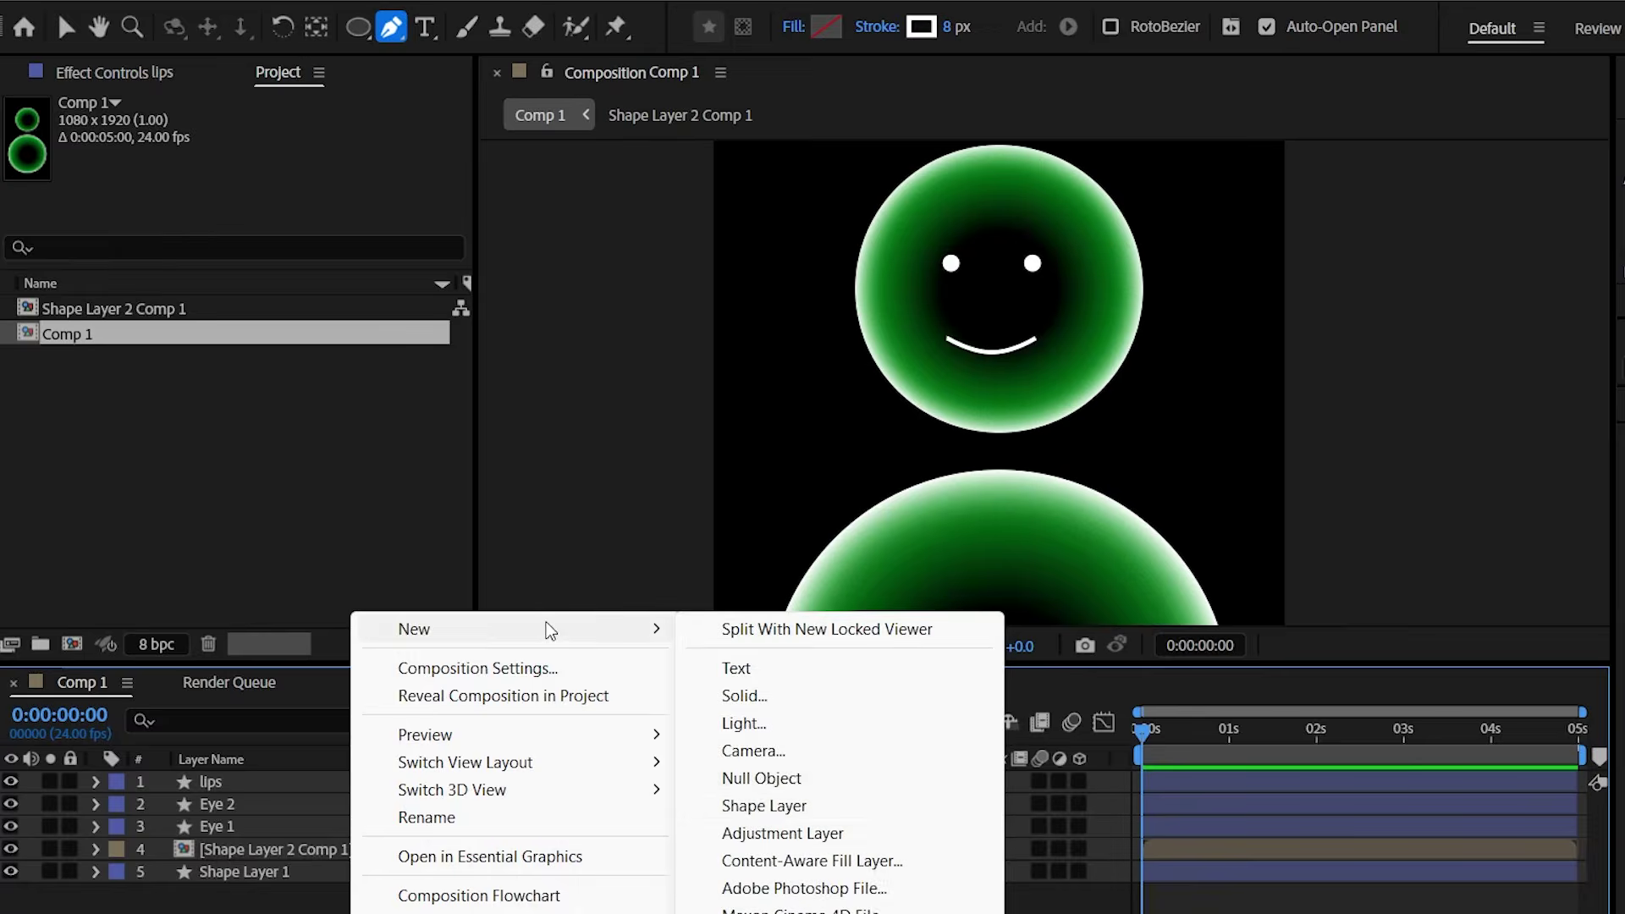
click(761, 777)
click(286, 842)
shift+click(286, 826)
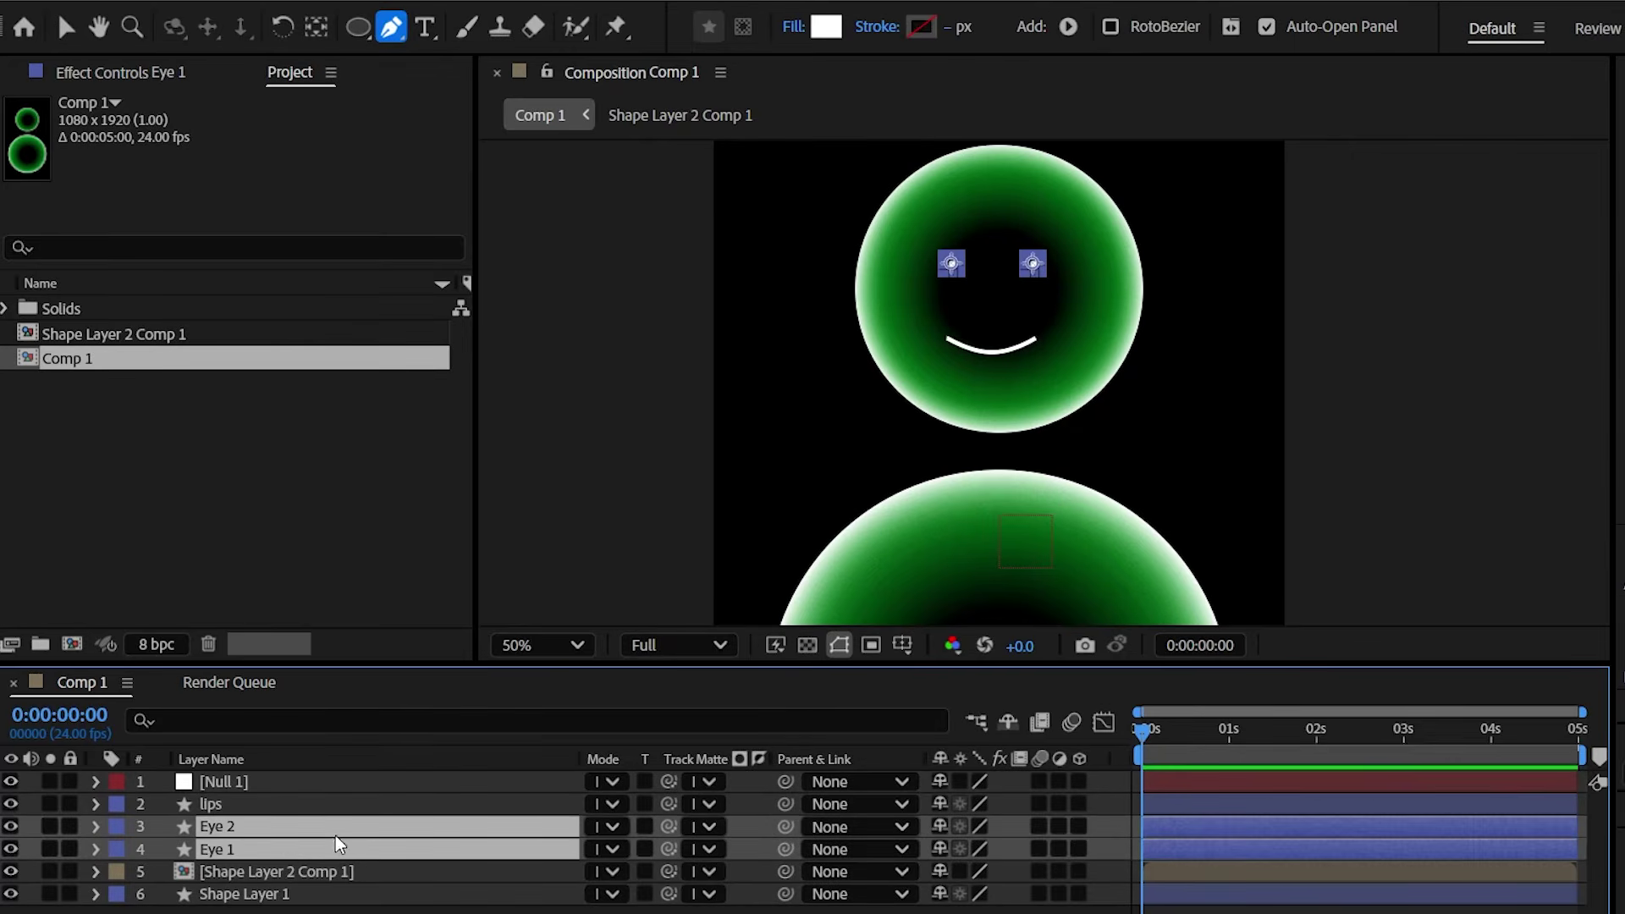
drag(785, 849, 398, 781)
key(ctrl+shift+a)
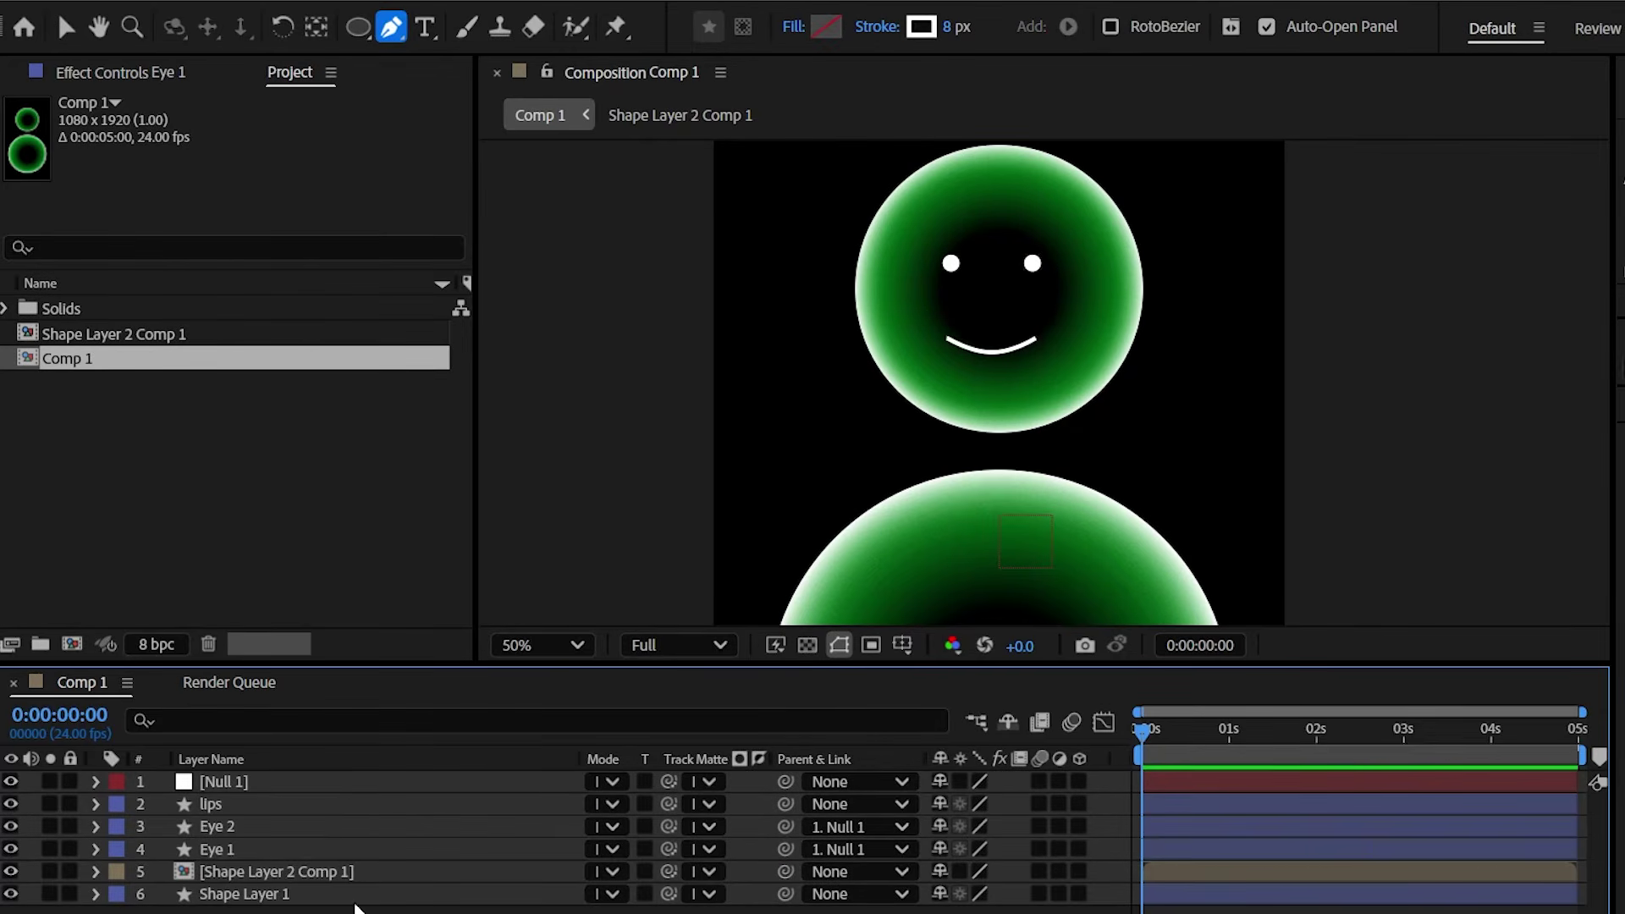
- Keyframe the null's Position at the start, and raise it to 540, 925 at 0:00:00:10 so the eyes look up
click(342, 783)
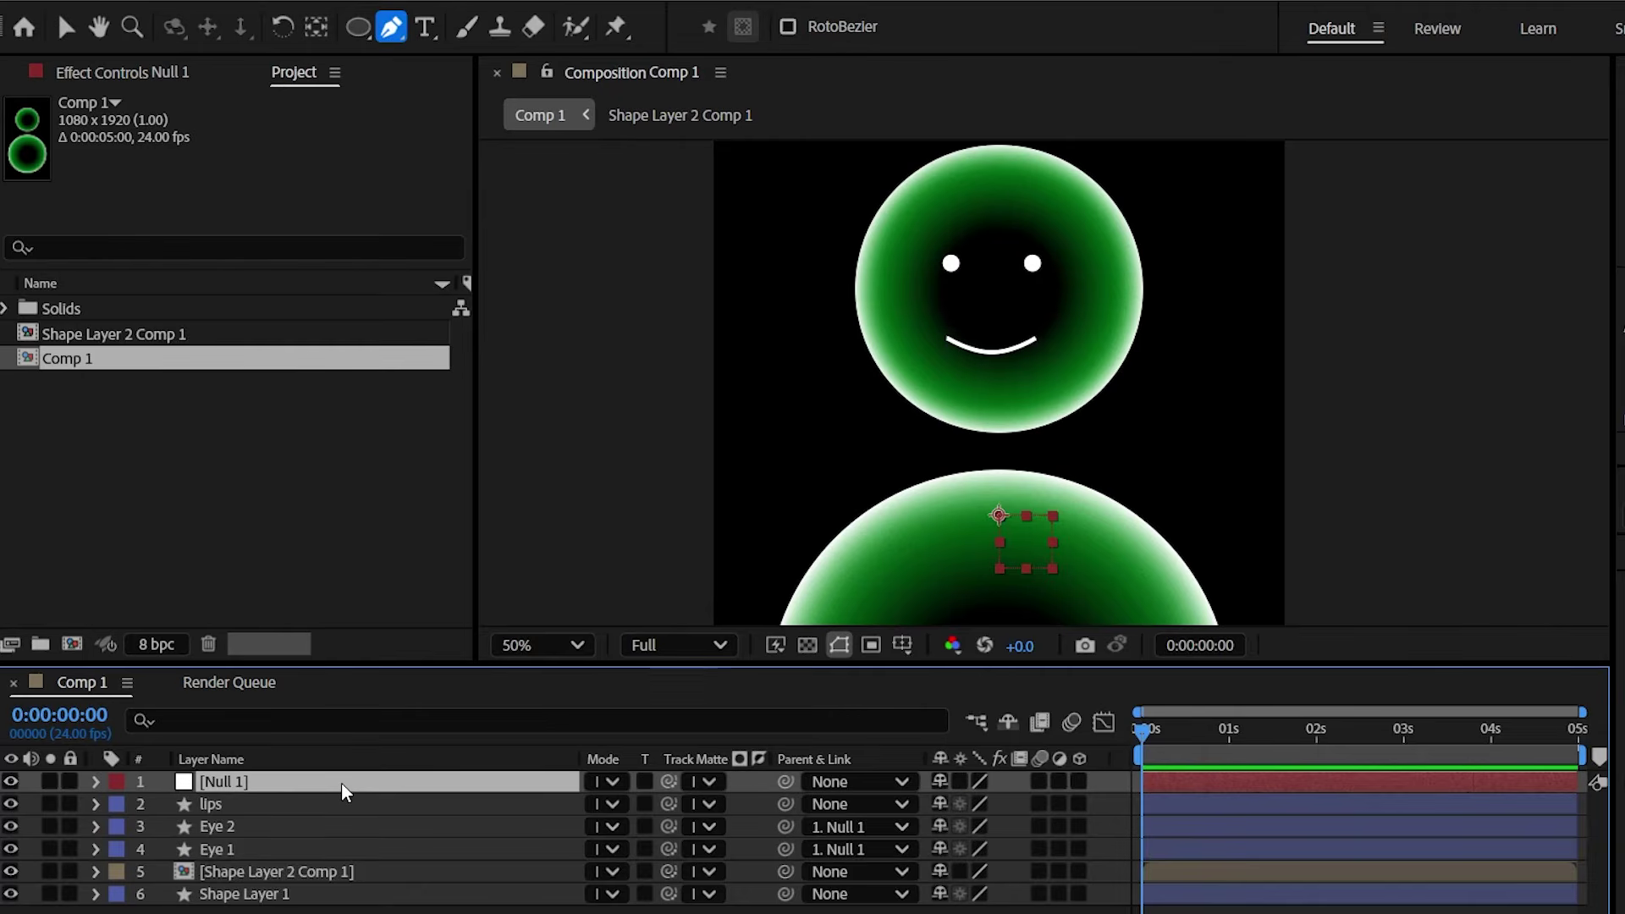
key(p)
click(164, 803)
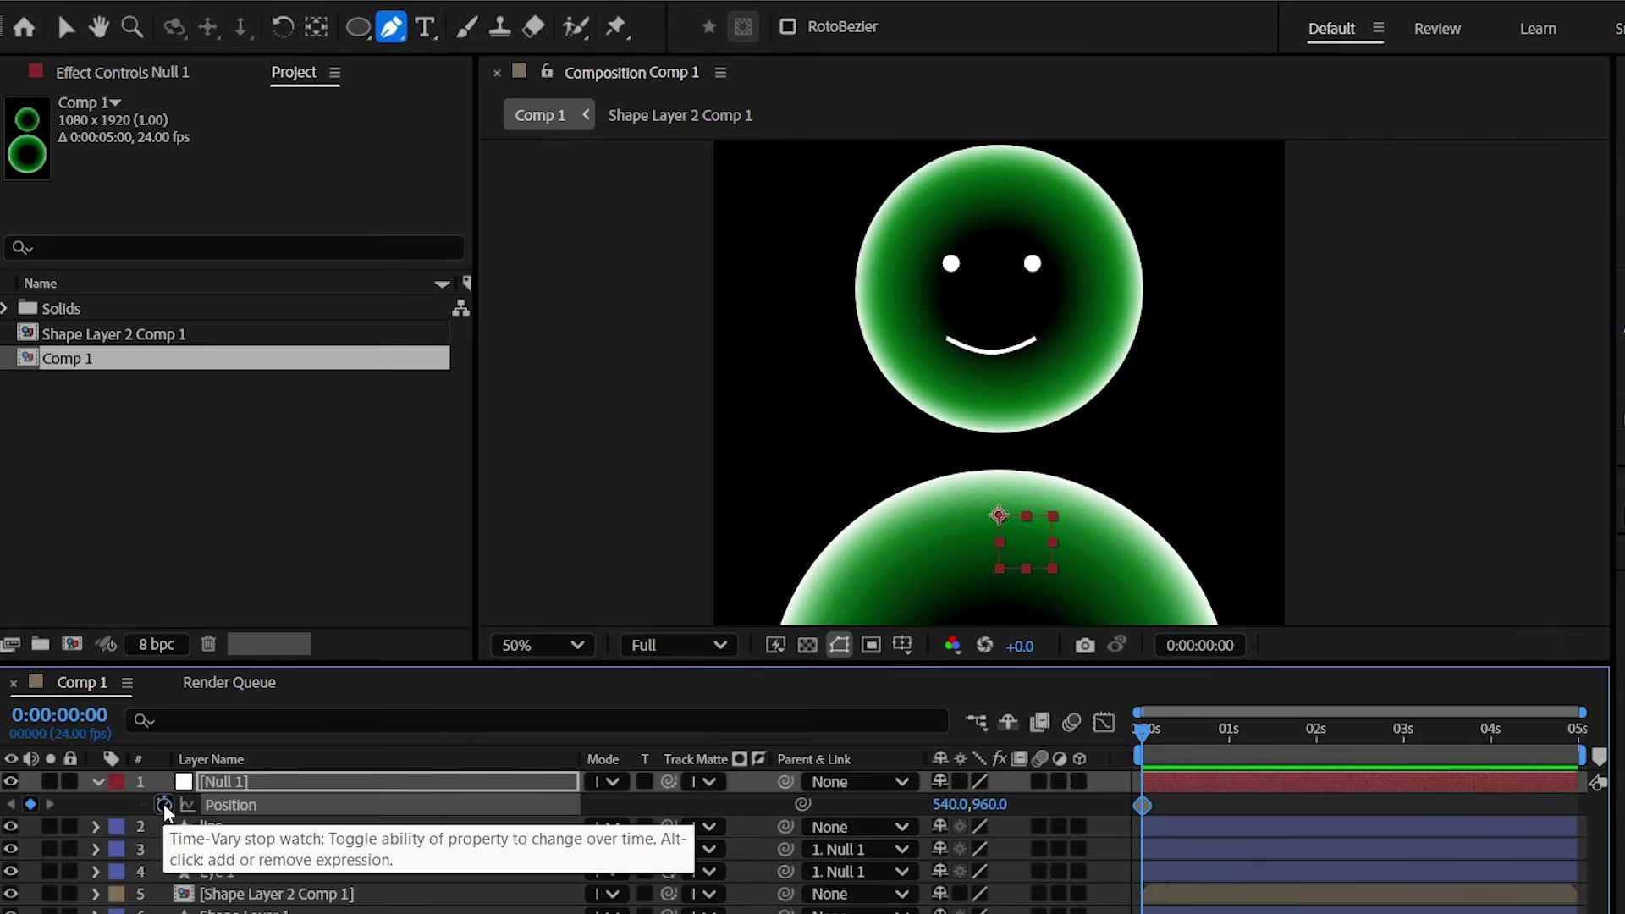
click(1181, 729)
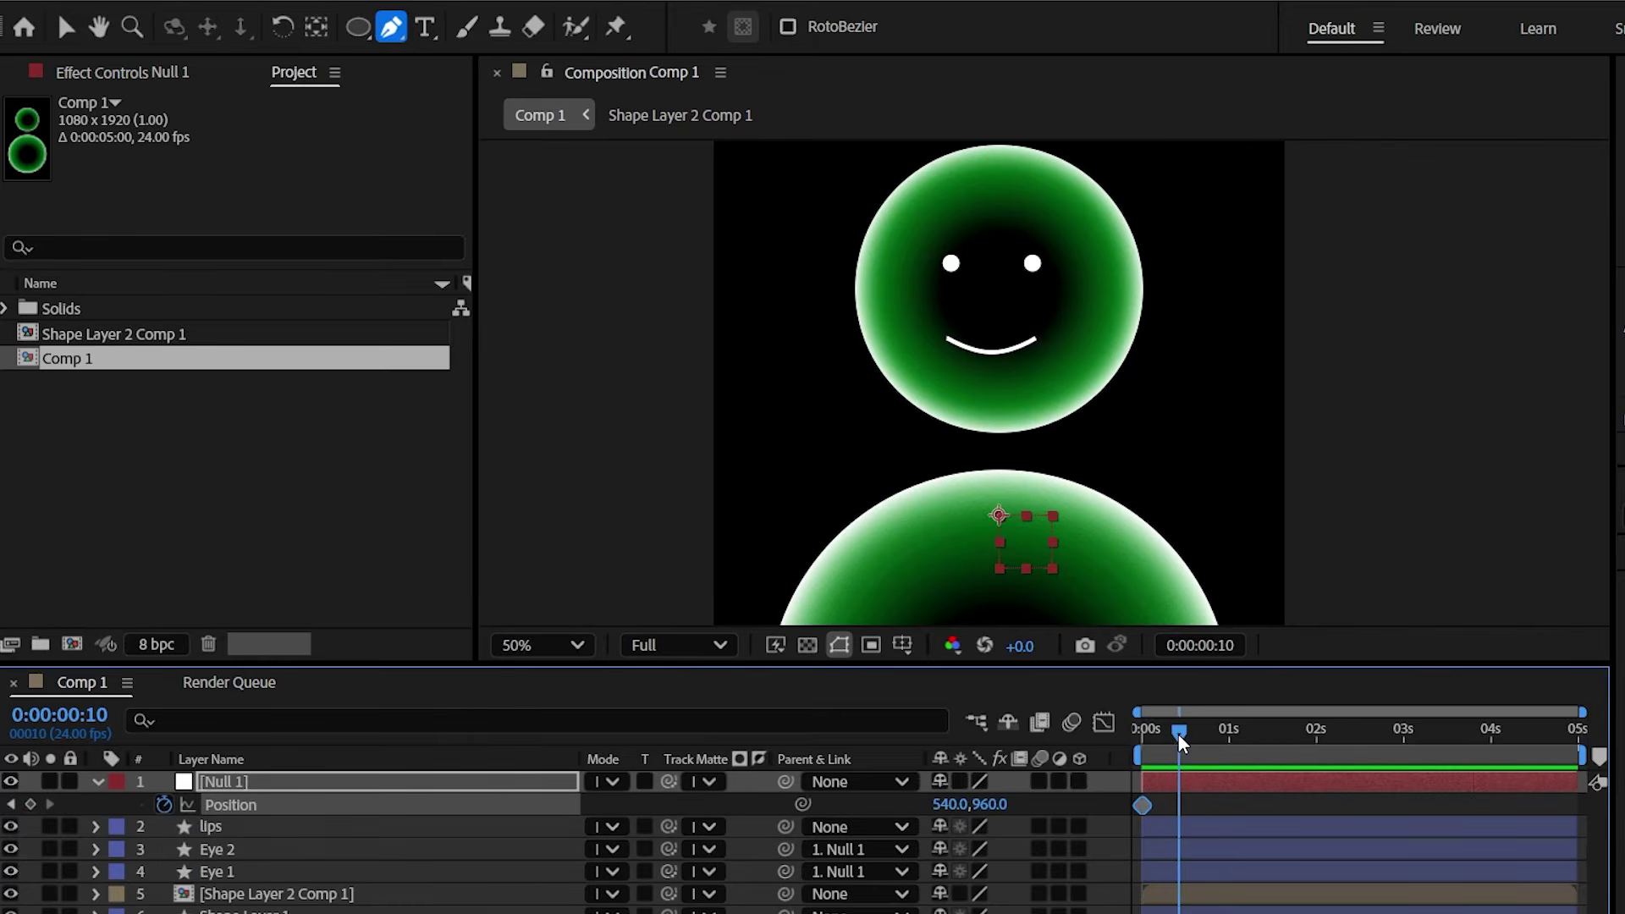
drag(994, 804, 935, 817)
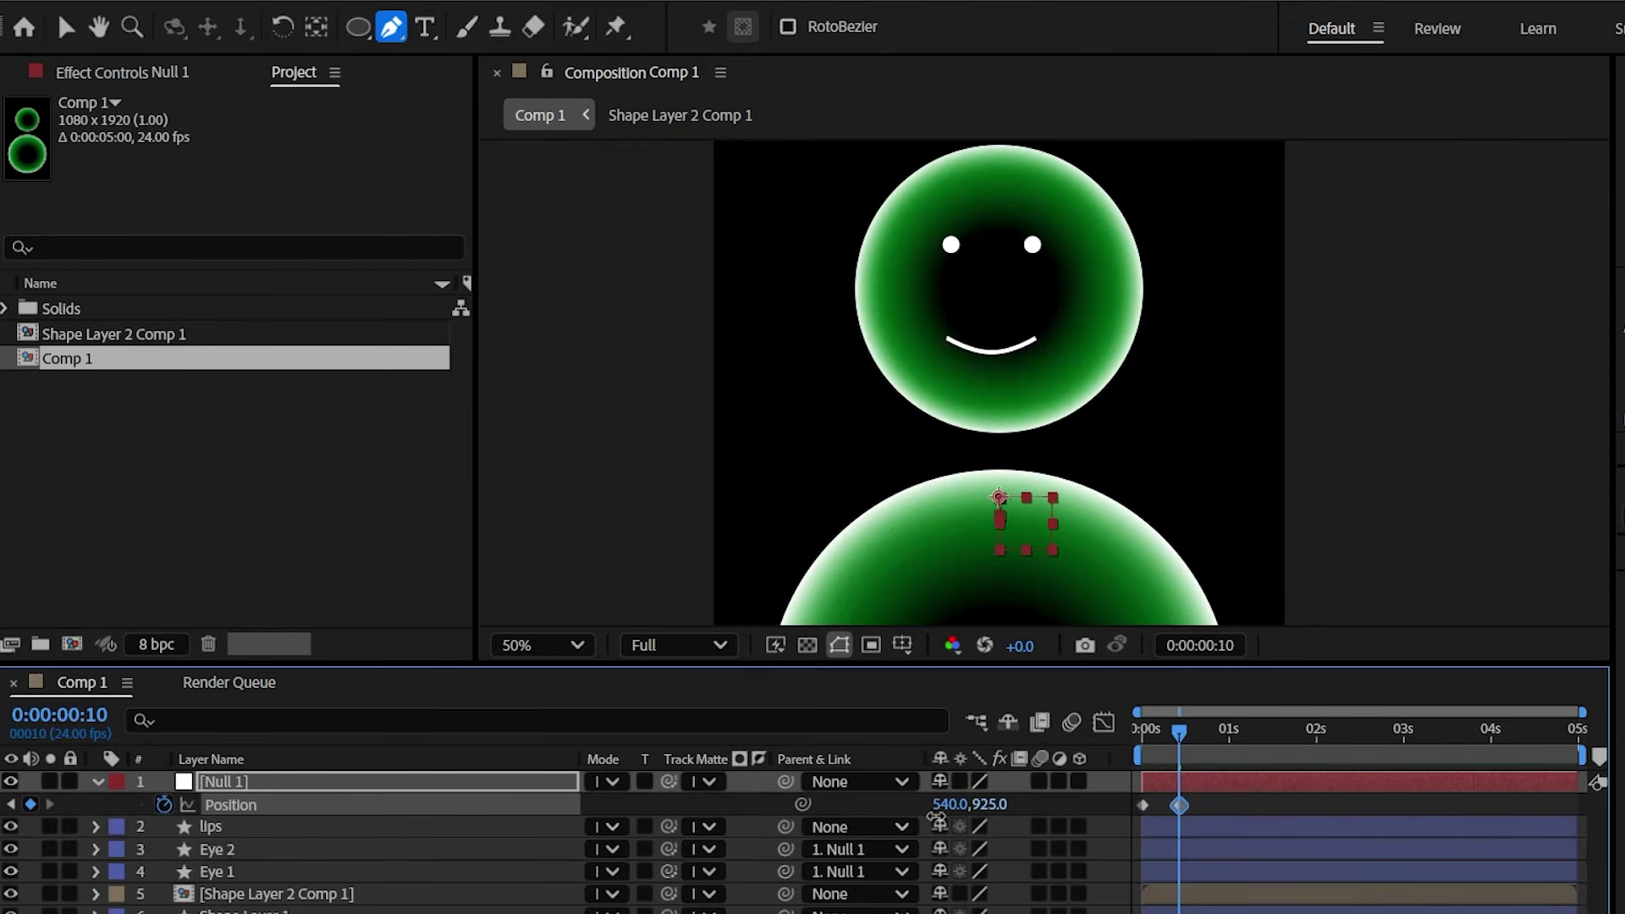
- Hold the null's Position with a keyframe at 0:00:00:20, and set it to 570, 925 at 0:00:01:05
click(1213, 729)
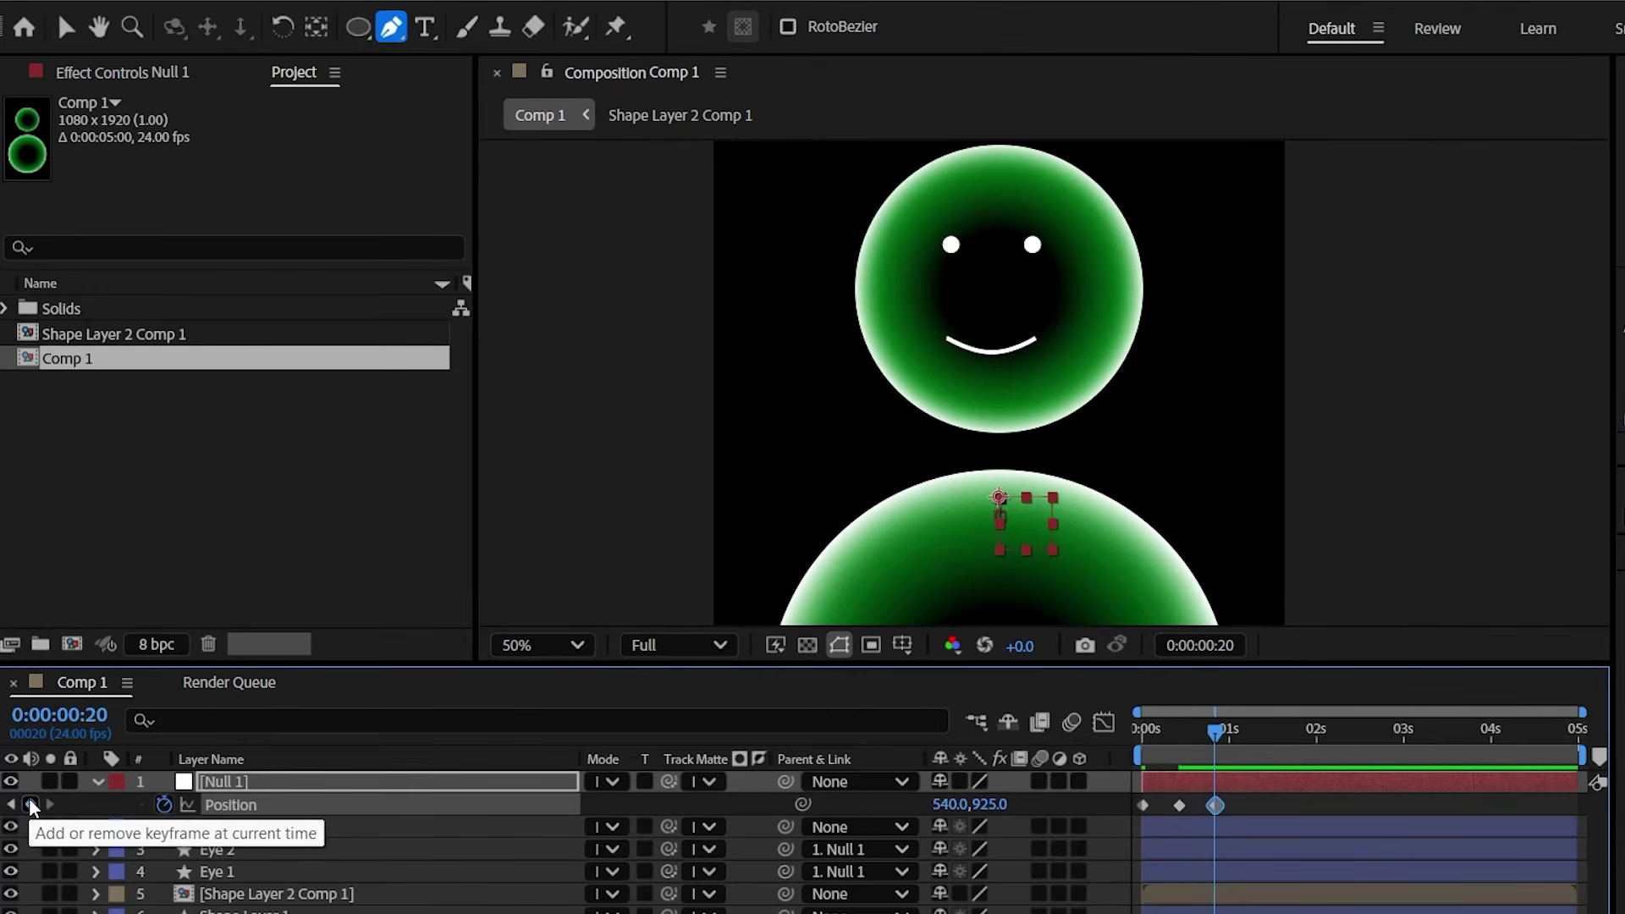
click(1233, 731)
drag(1237, 734, 1250, 735)
drag(951, 803, 1012, 805)
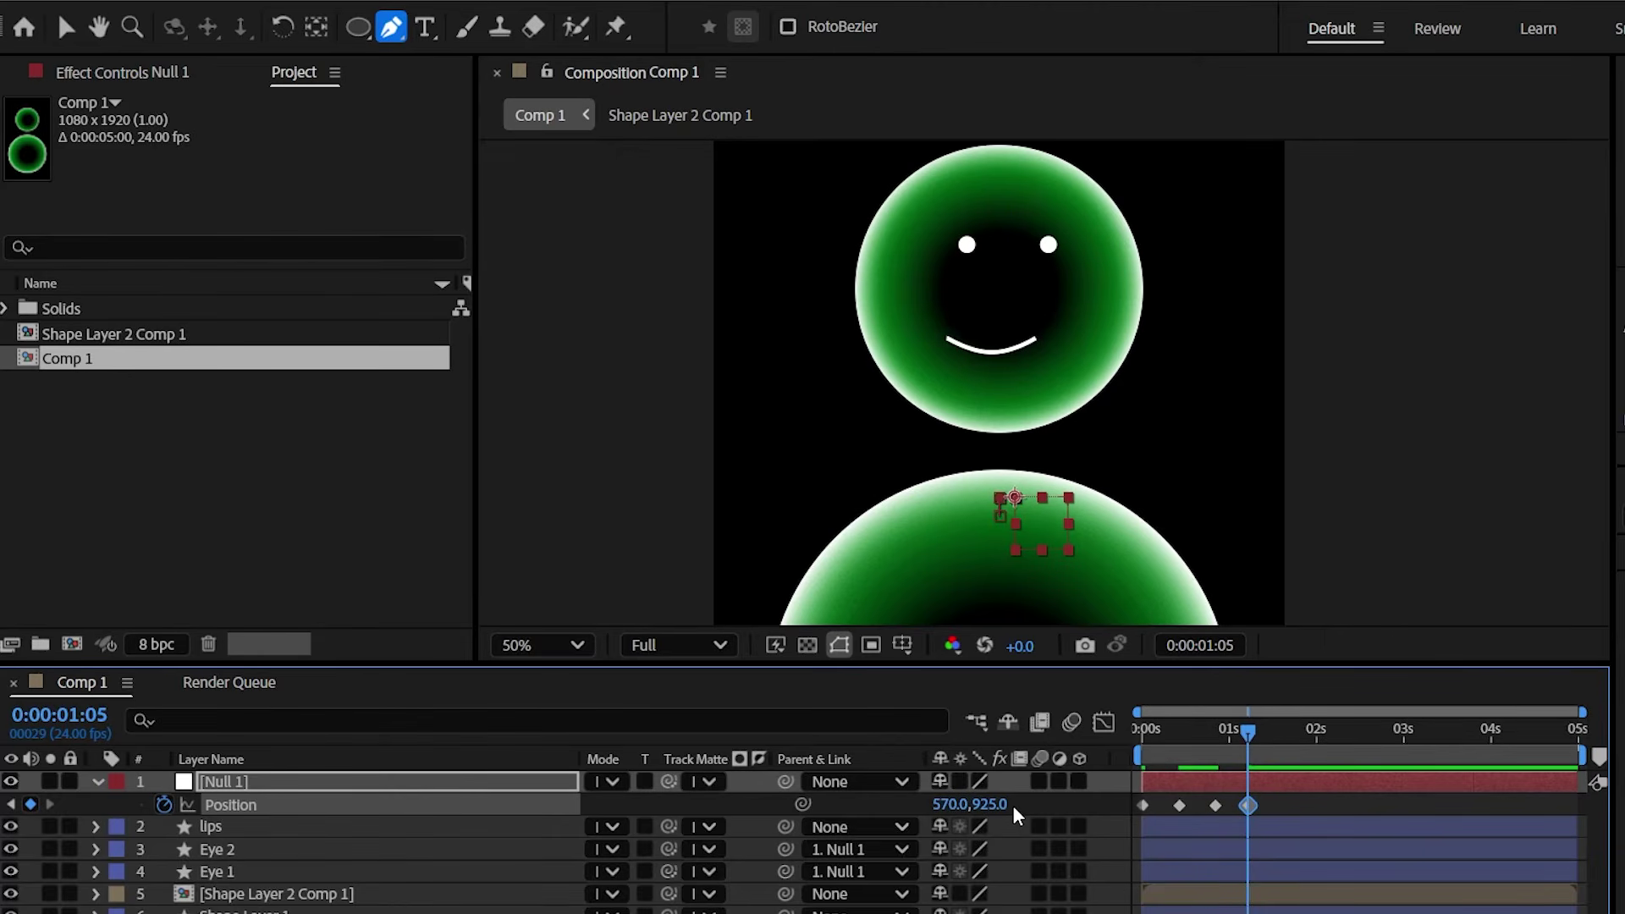
- Hold the null's Position at 0:00:01:14, shift it horizontally to 487, 925 at 0:00:02:00, and hold that with a keyframe at 0:00:02:11
click(1281, 731)
click(30, 805)
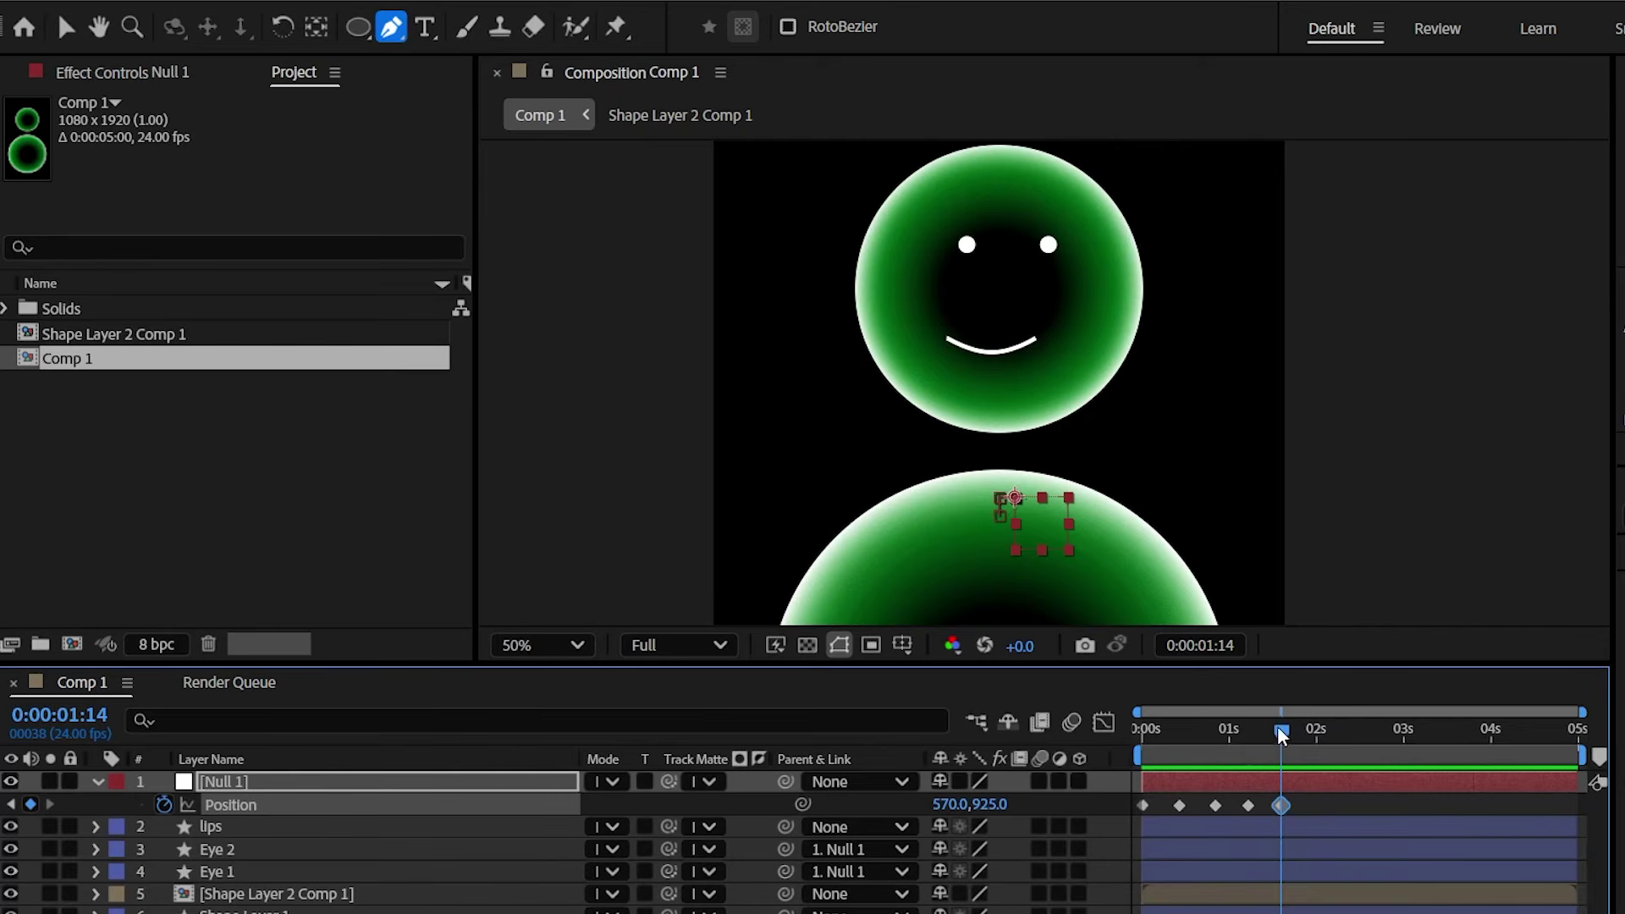
click(1316, 731)
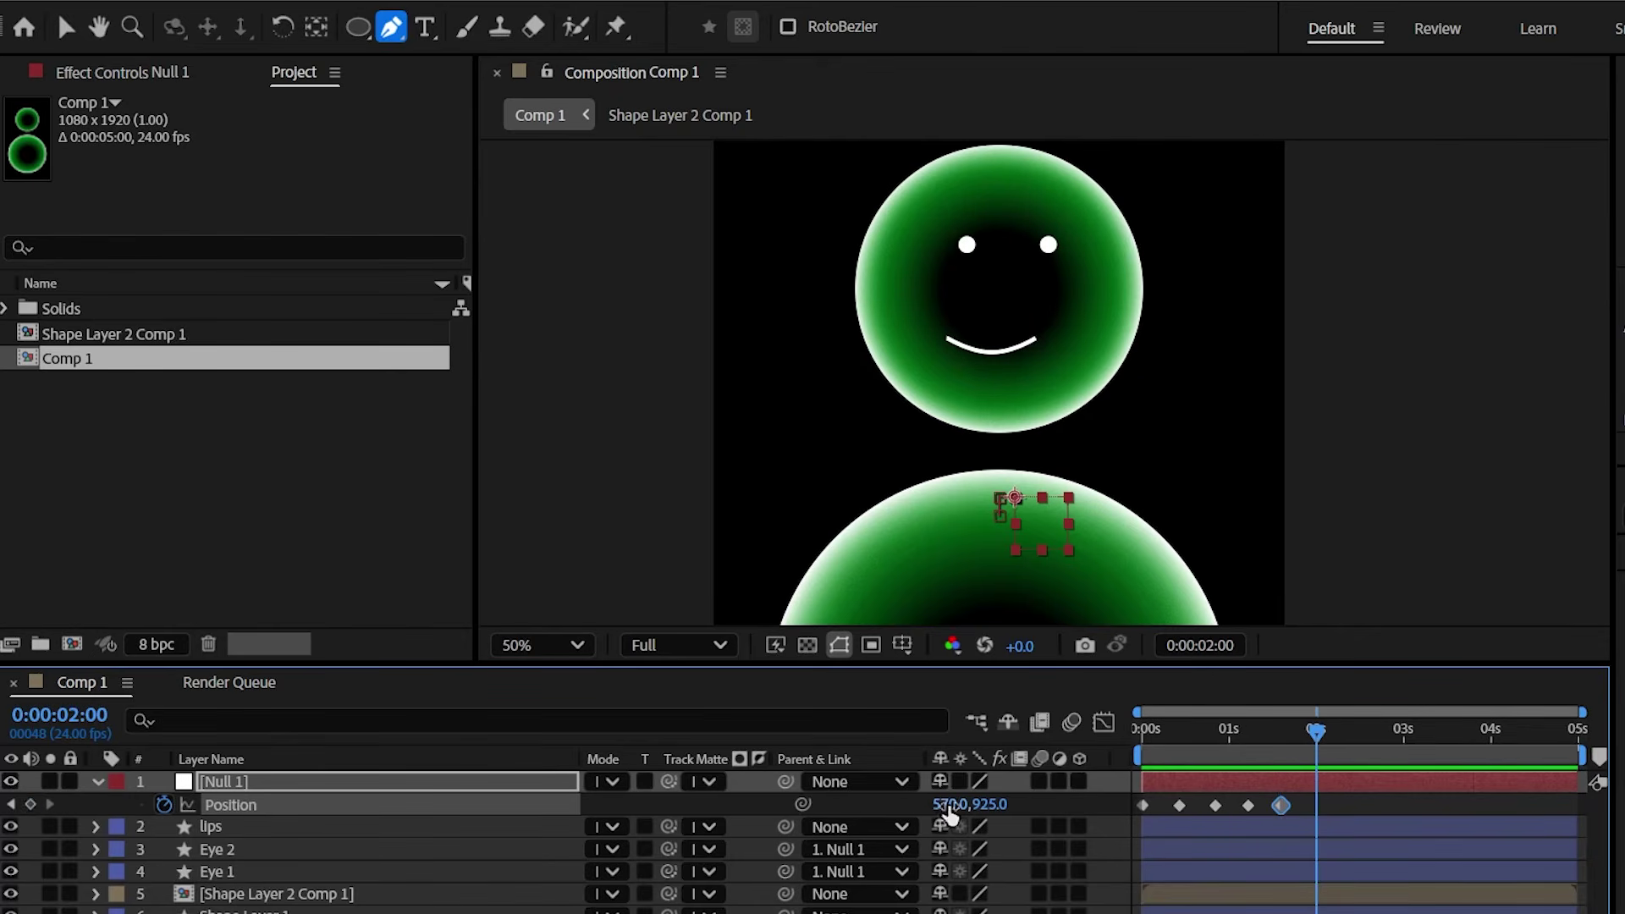
drag(952, 804, 854, 820)
click(31, 805)
- Copy the null's first Position keyframe to 0:00:03:00 so the eyes return to their starting place
click(1403, 731)
drag(1175, 798, 1138, 839)
key(ctrl+c)
key(ctrl+v)
key(Home)
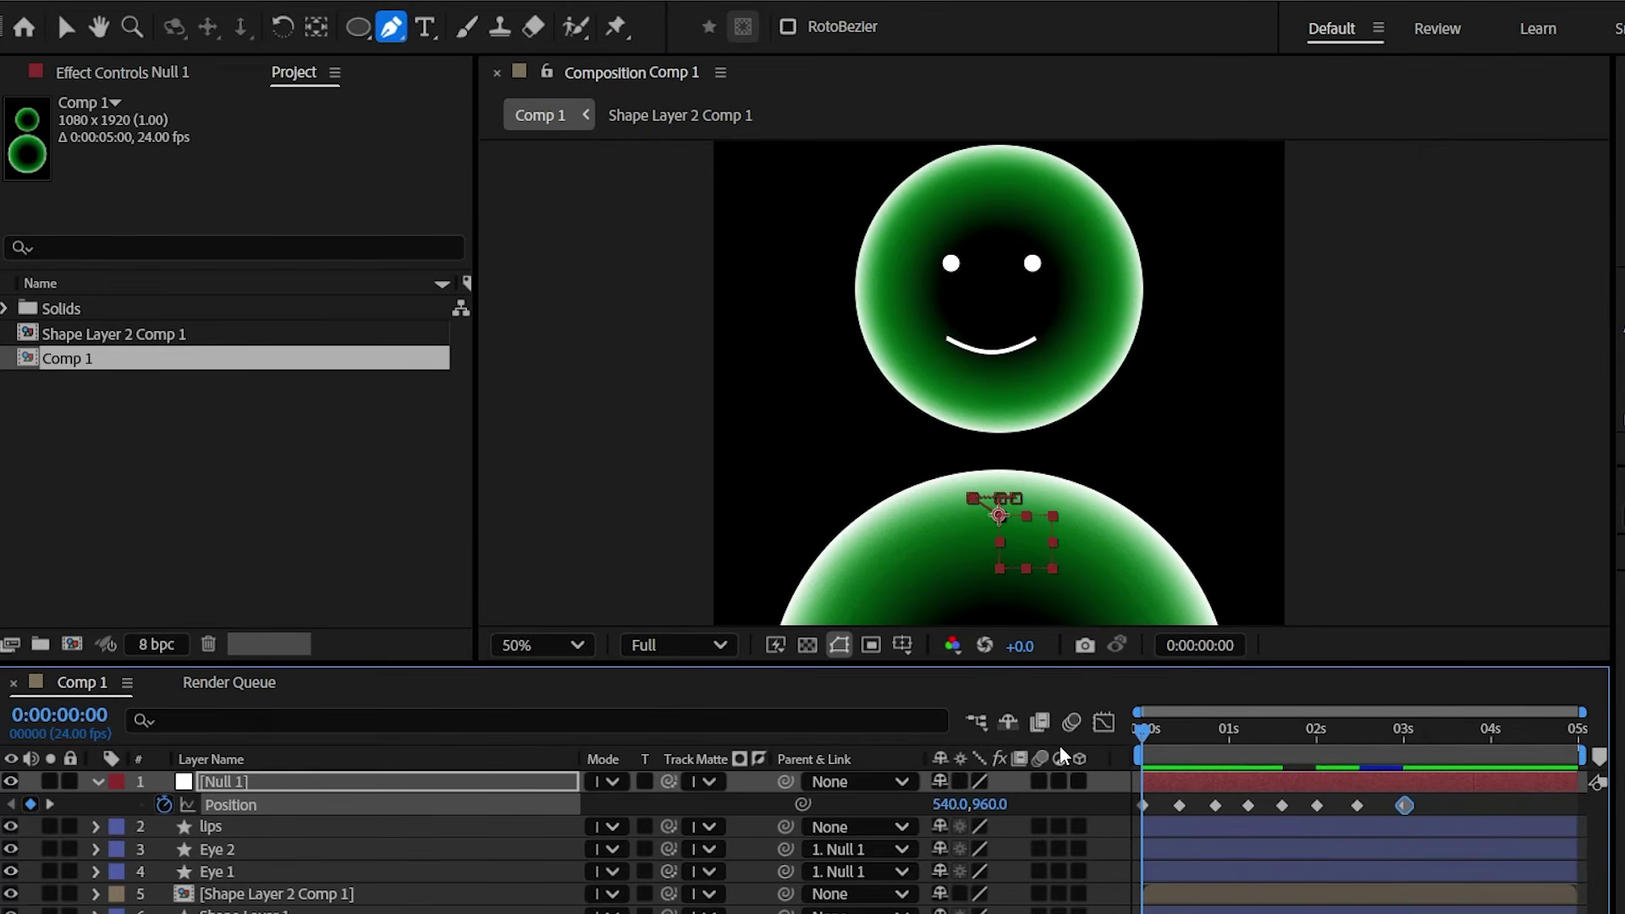
- Preview the eye movement from the beginning of the composition and return to the start
key(space)
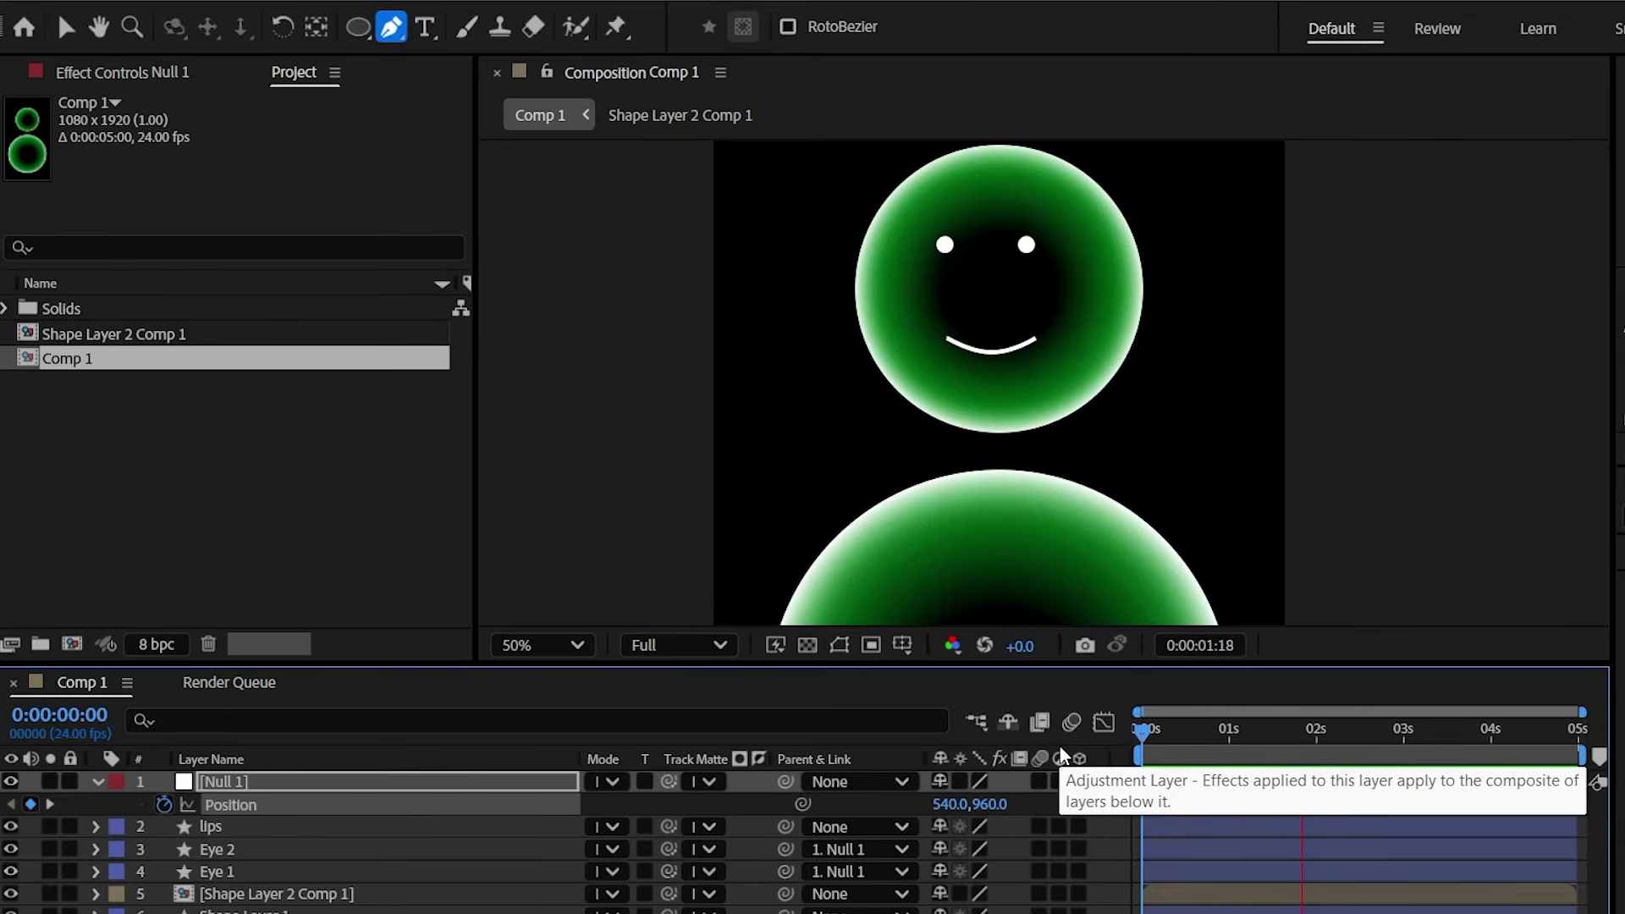
key(space)
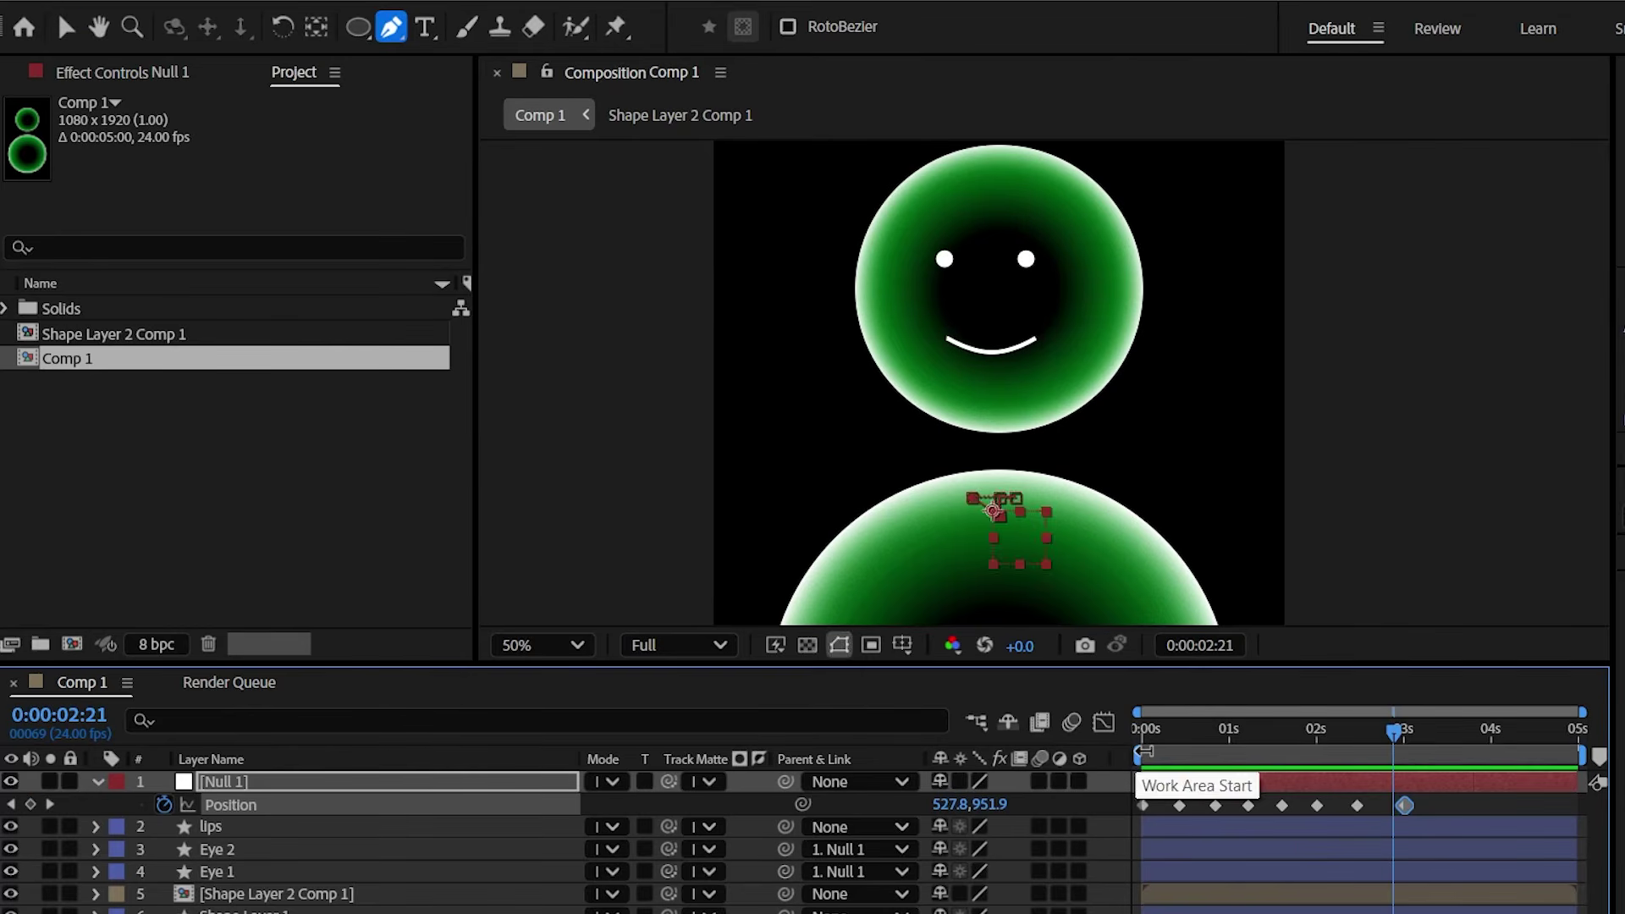
key(space)
drag(1495, 733, 1086, 719)
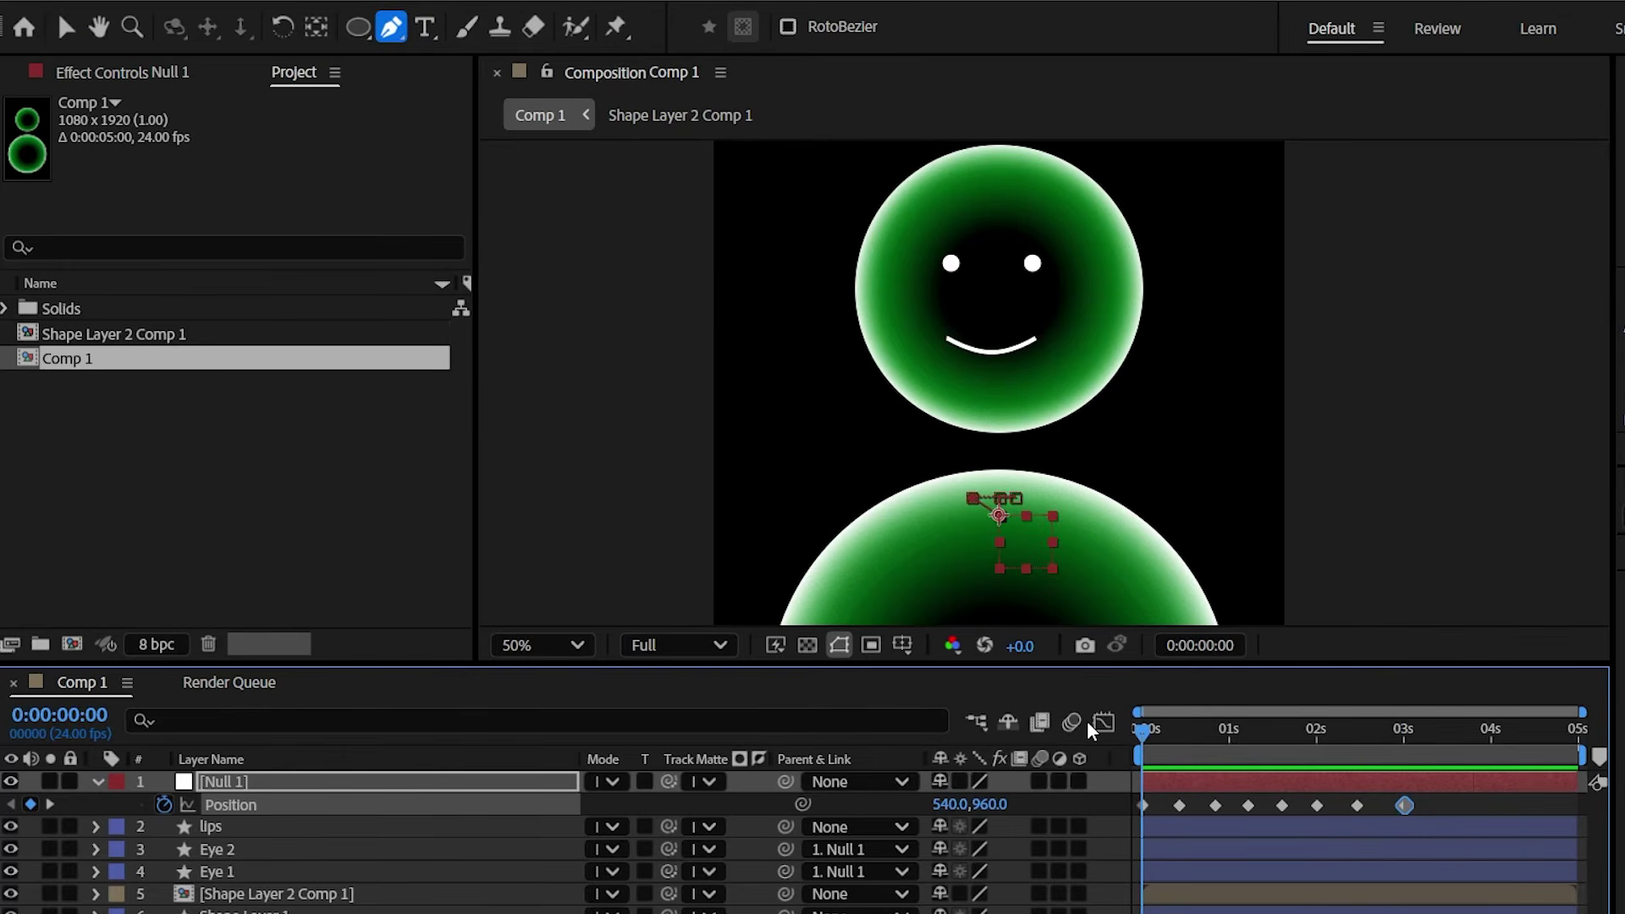
- Keyframe the lips layer's Path at the start, and raise the mouth's middle point into a frown at 0:00:00:10
click(303, 829)
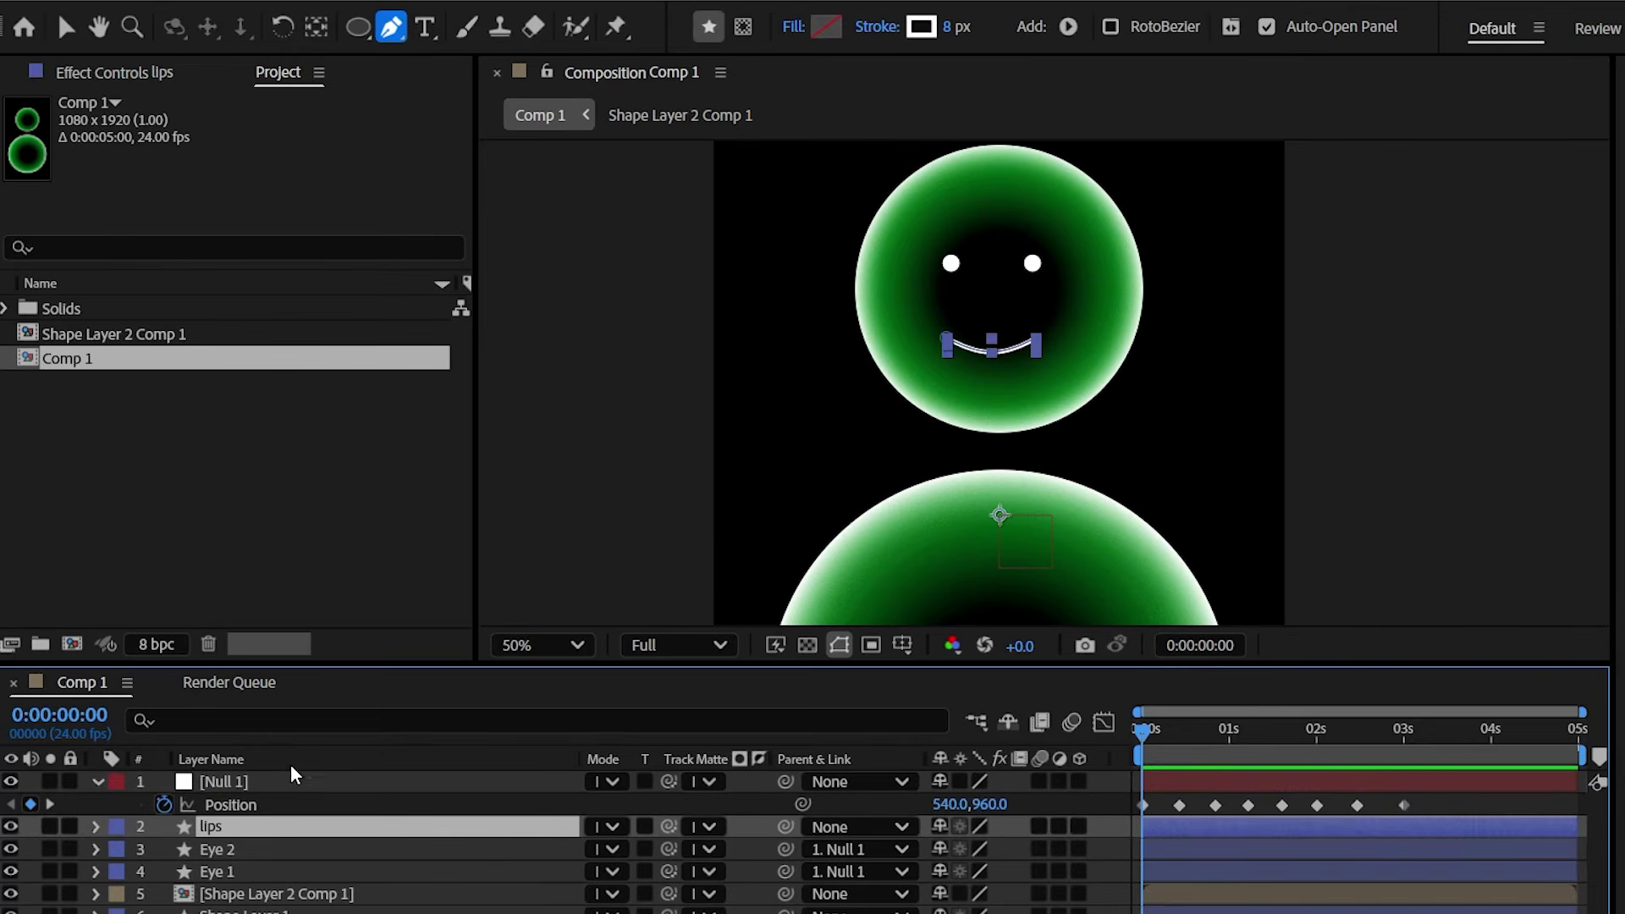
click(258, 720)
text(path)
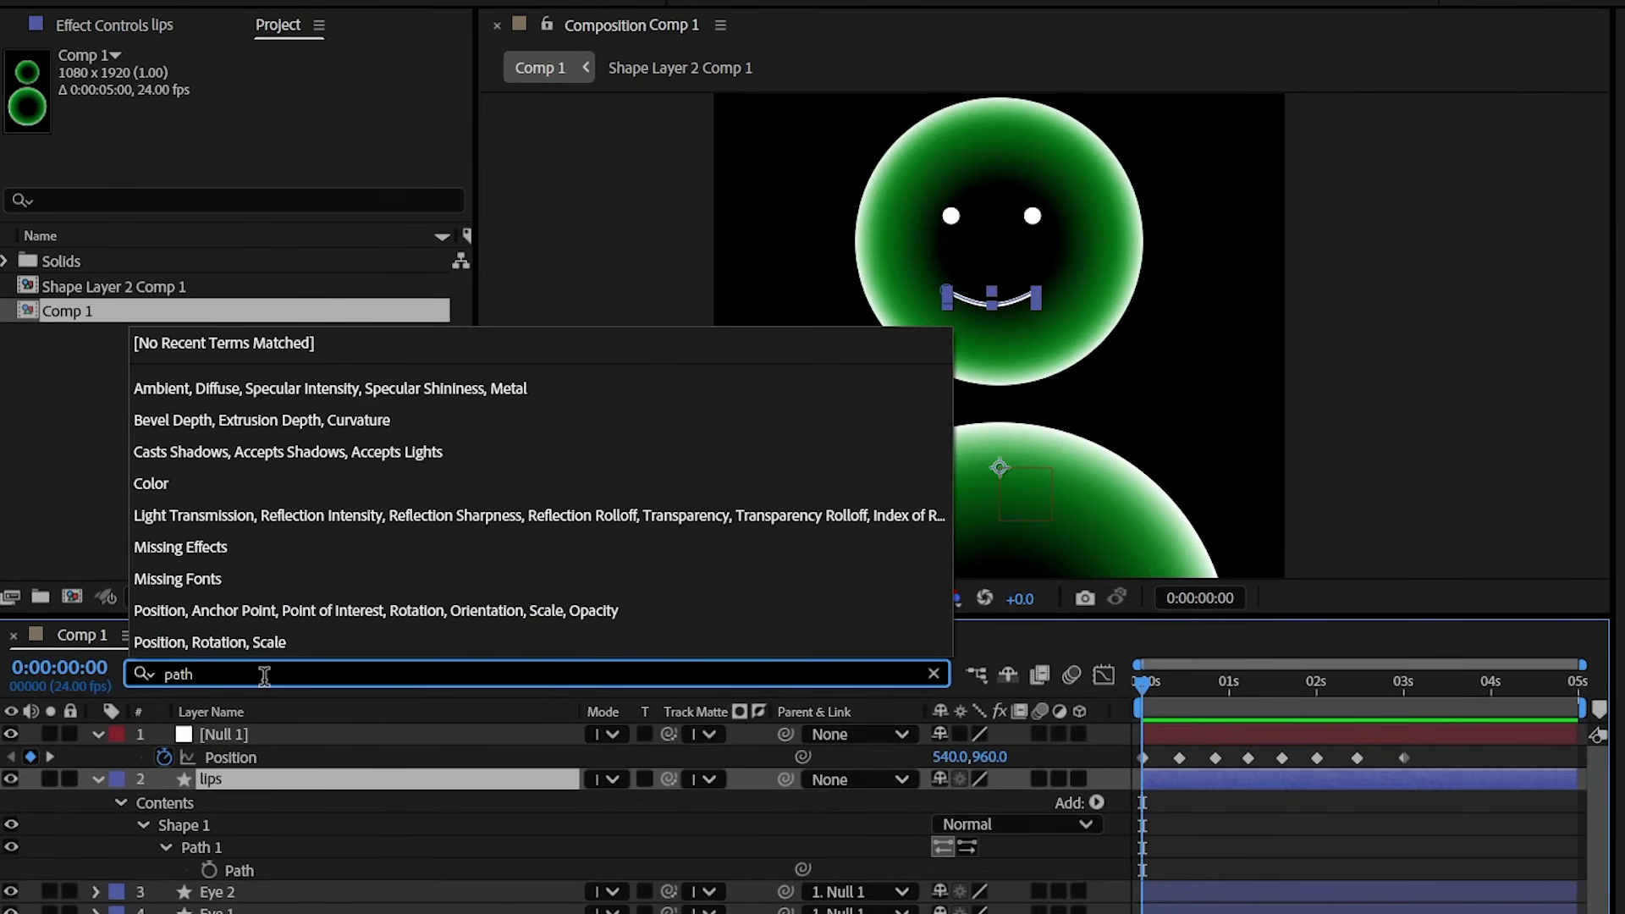
click(209, 870)
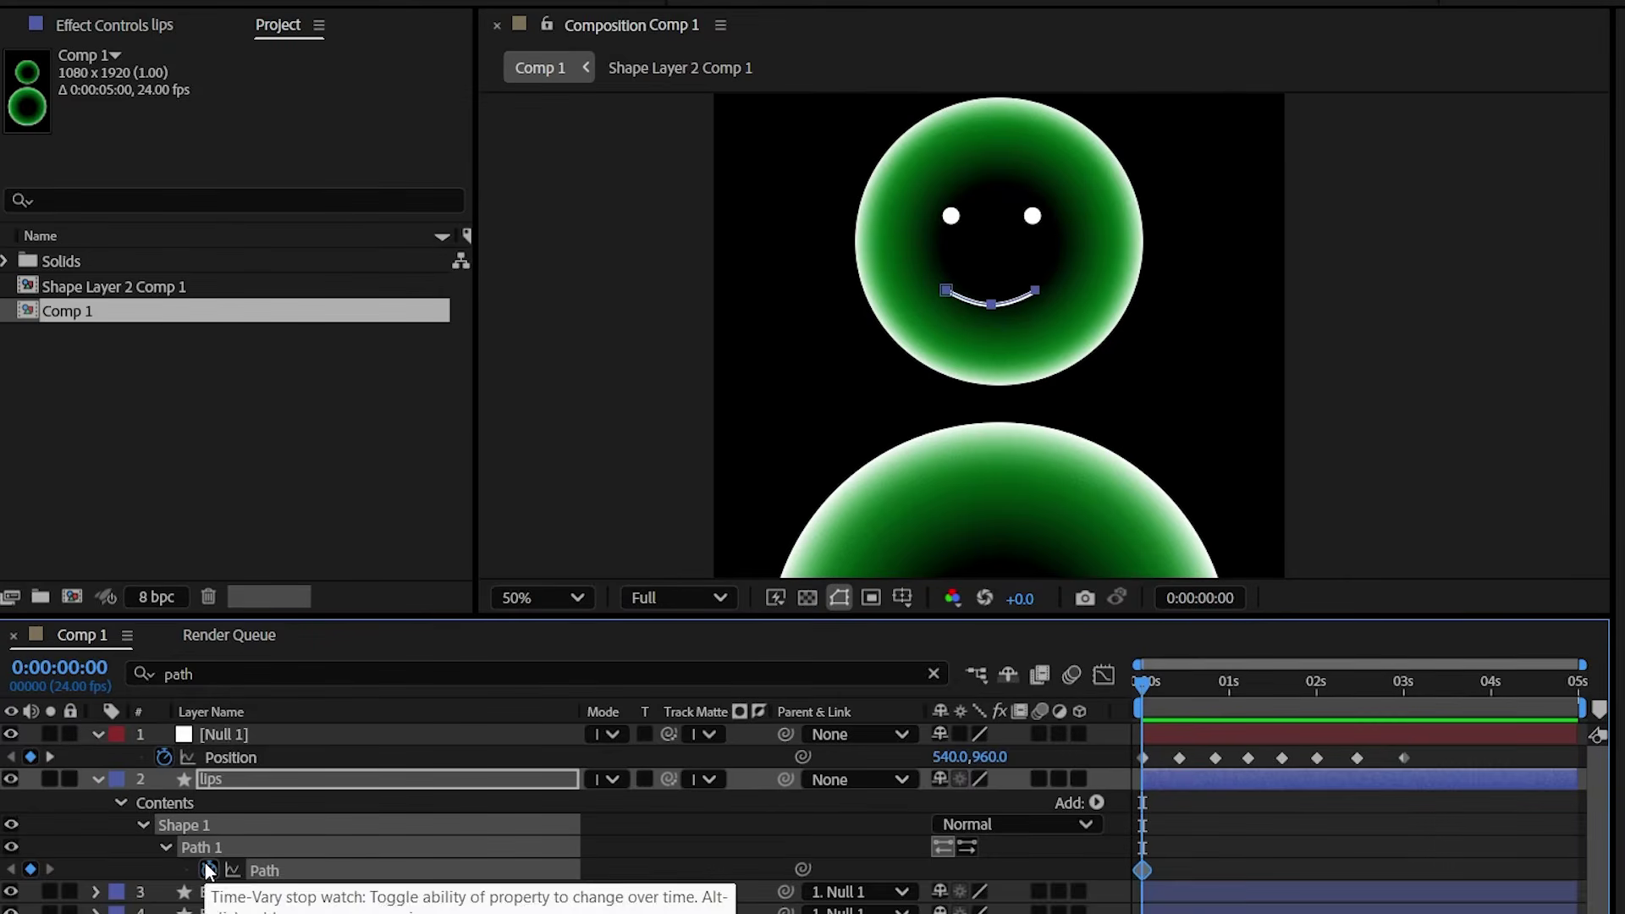
click(50, 757)
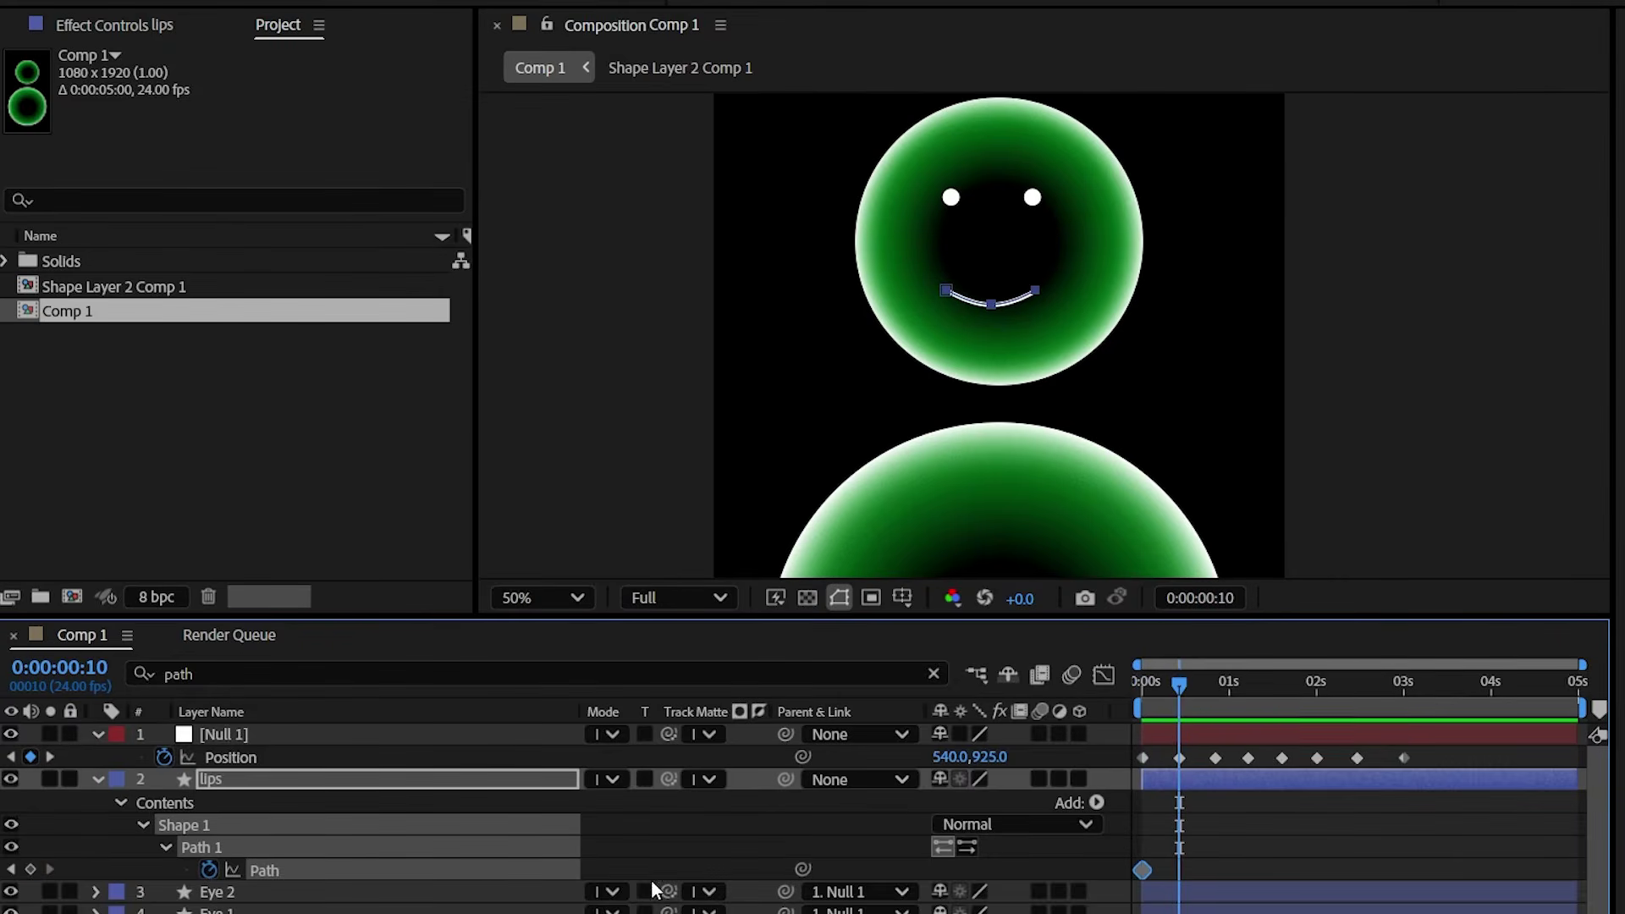
click(997, 298)
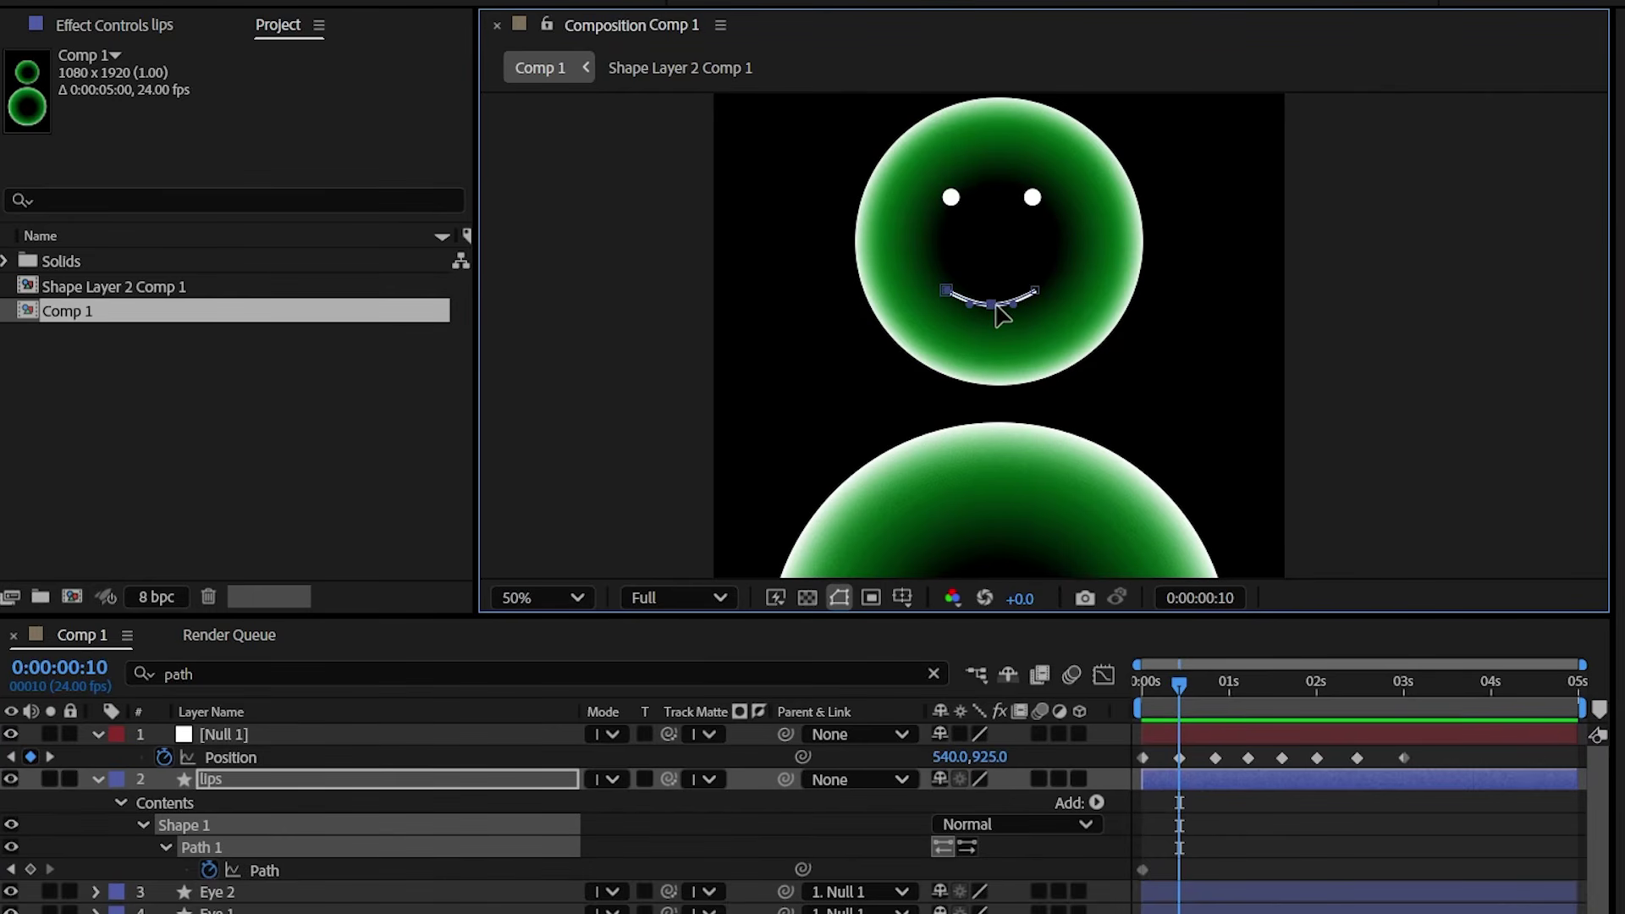
drag(992, 305, 992, 280)
- Hold the frown with a Path keyframe at 0:00:02:11, matching the null's Position keyframe
drag(1180, 682, 1351, 682)
click(50, 756)
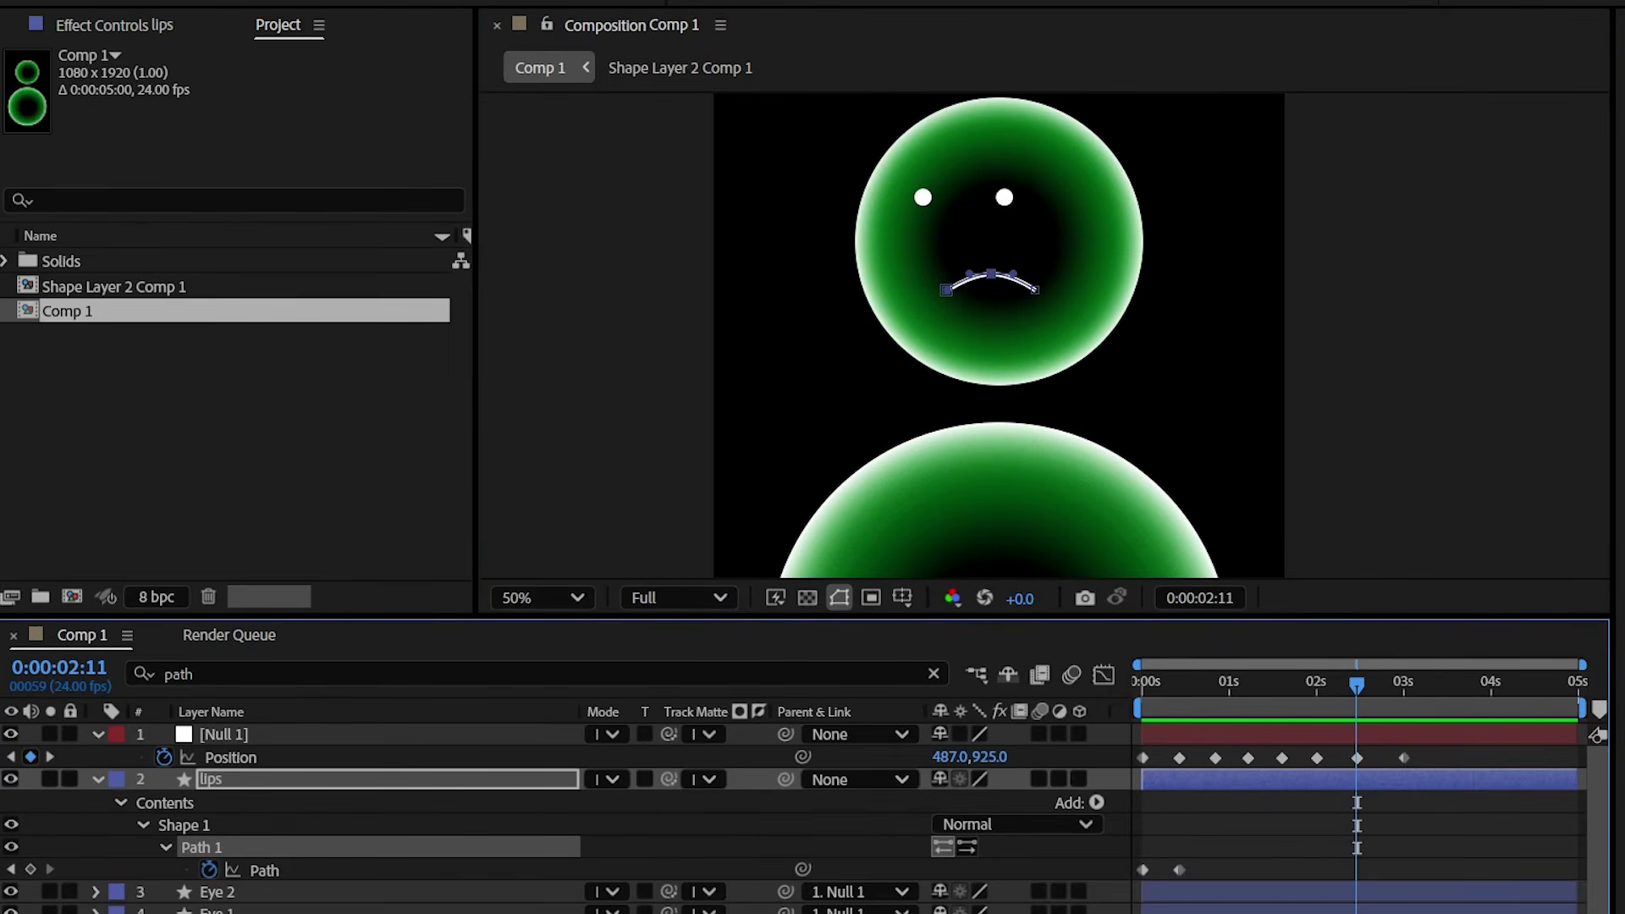
click(30, 869)
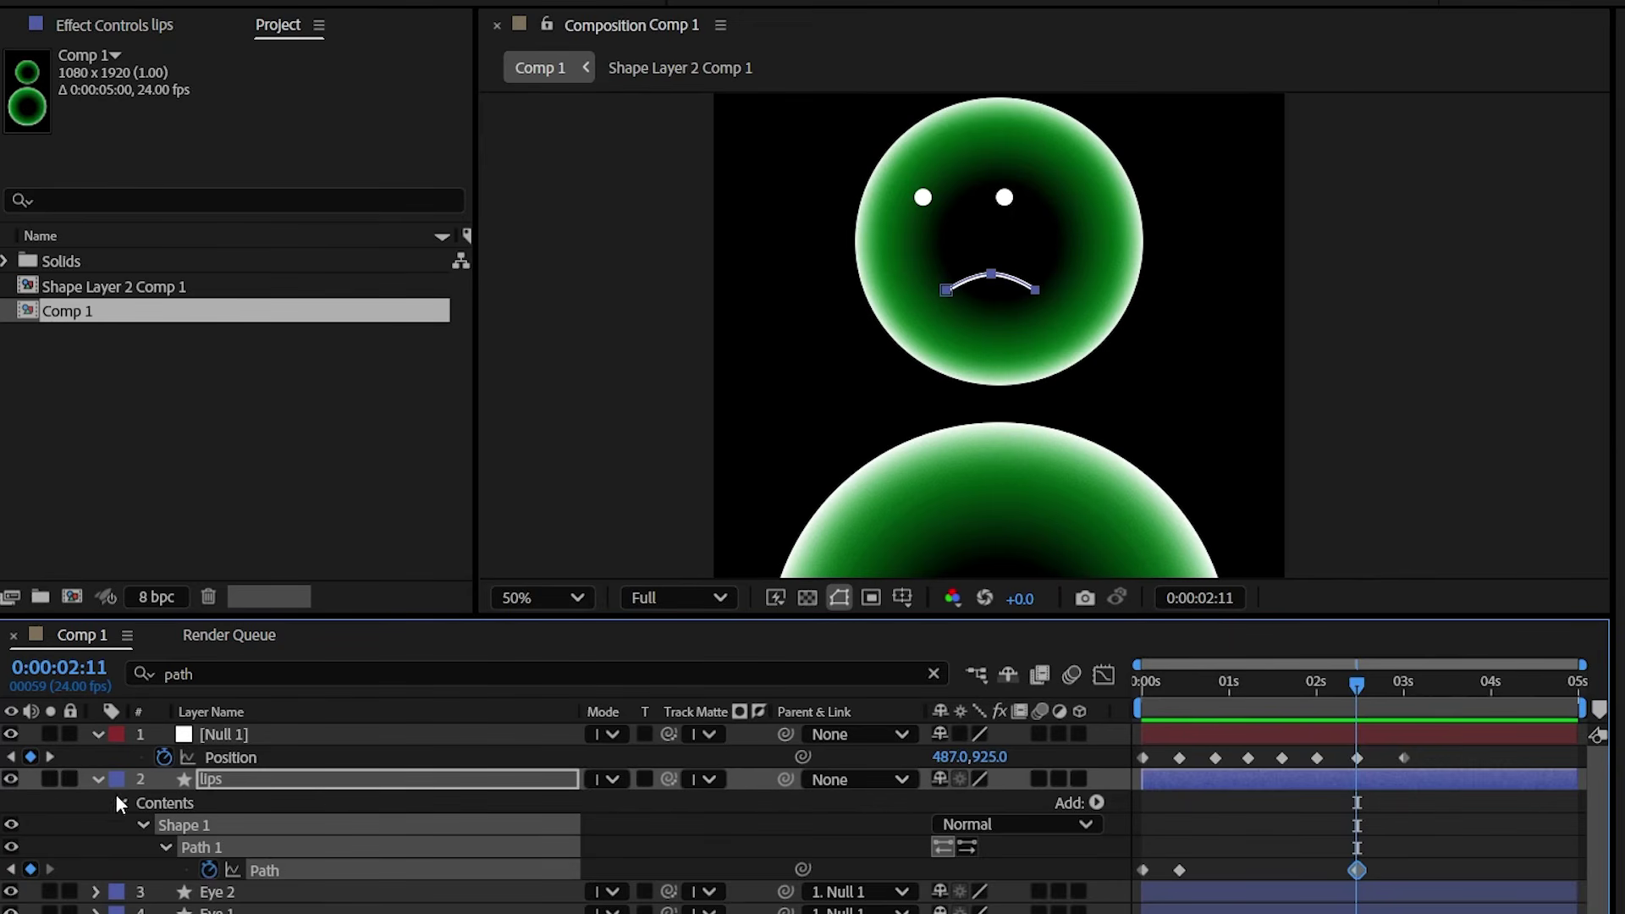
- Copy the first lips Path keyframe to 0:00:03:00, and raise its middle point until the mouth is a straight line
click(51, 757)
drag(1166, 857, 1130, 901)
key(ctrl+v)
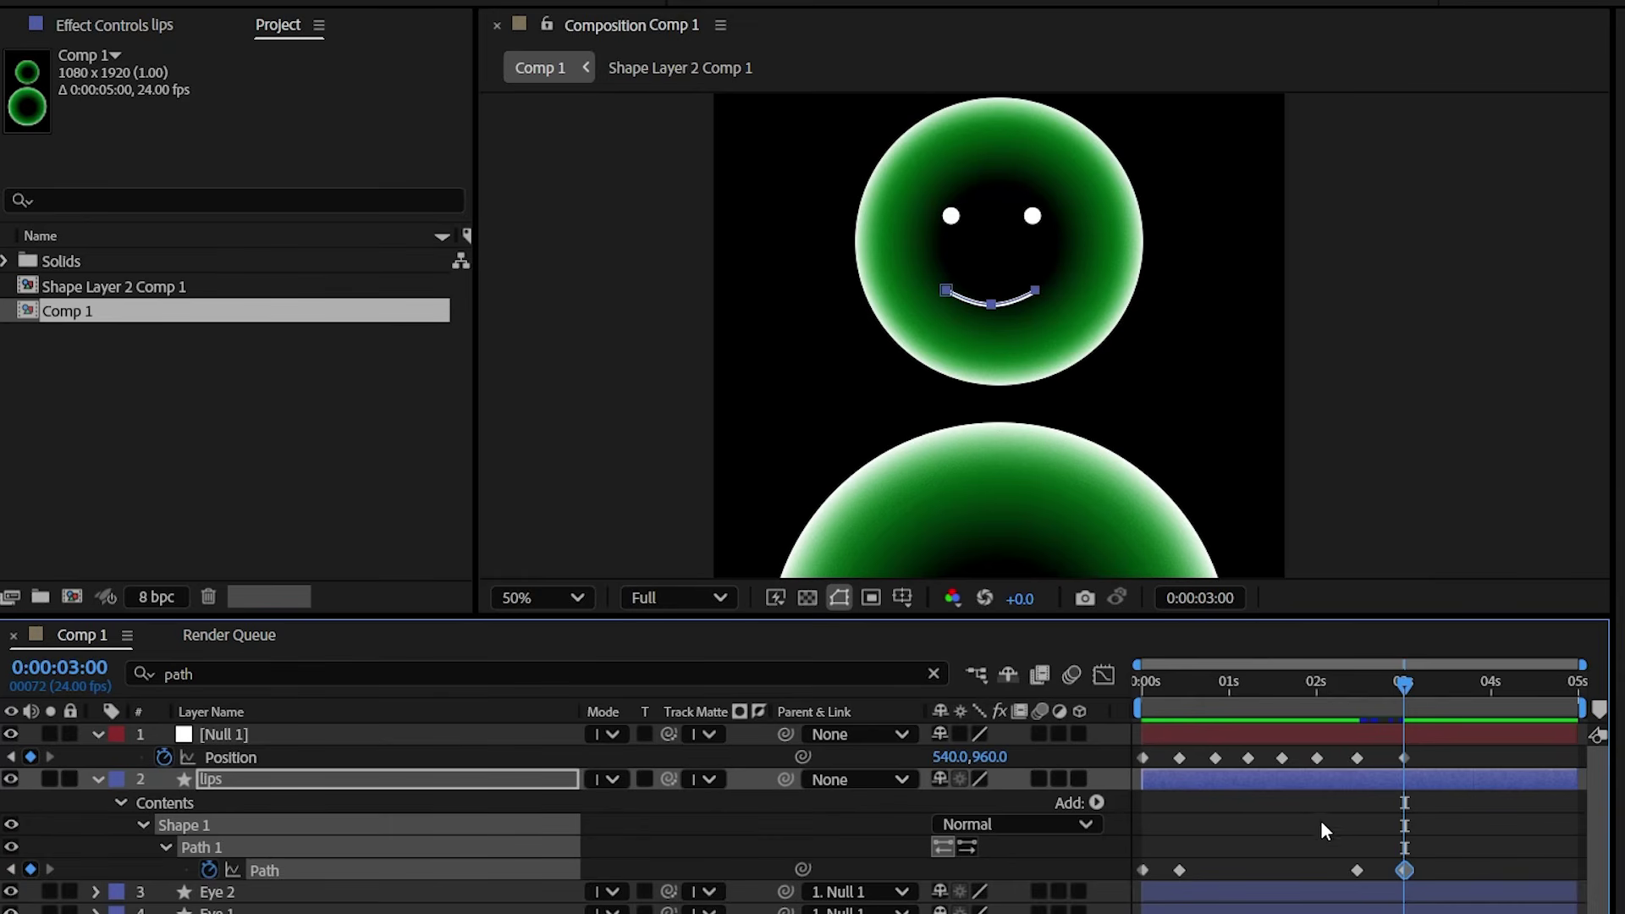
click(992, 305)
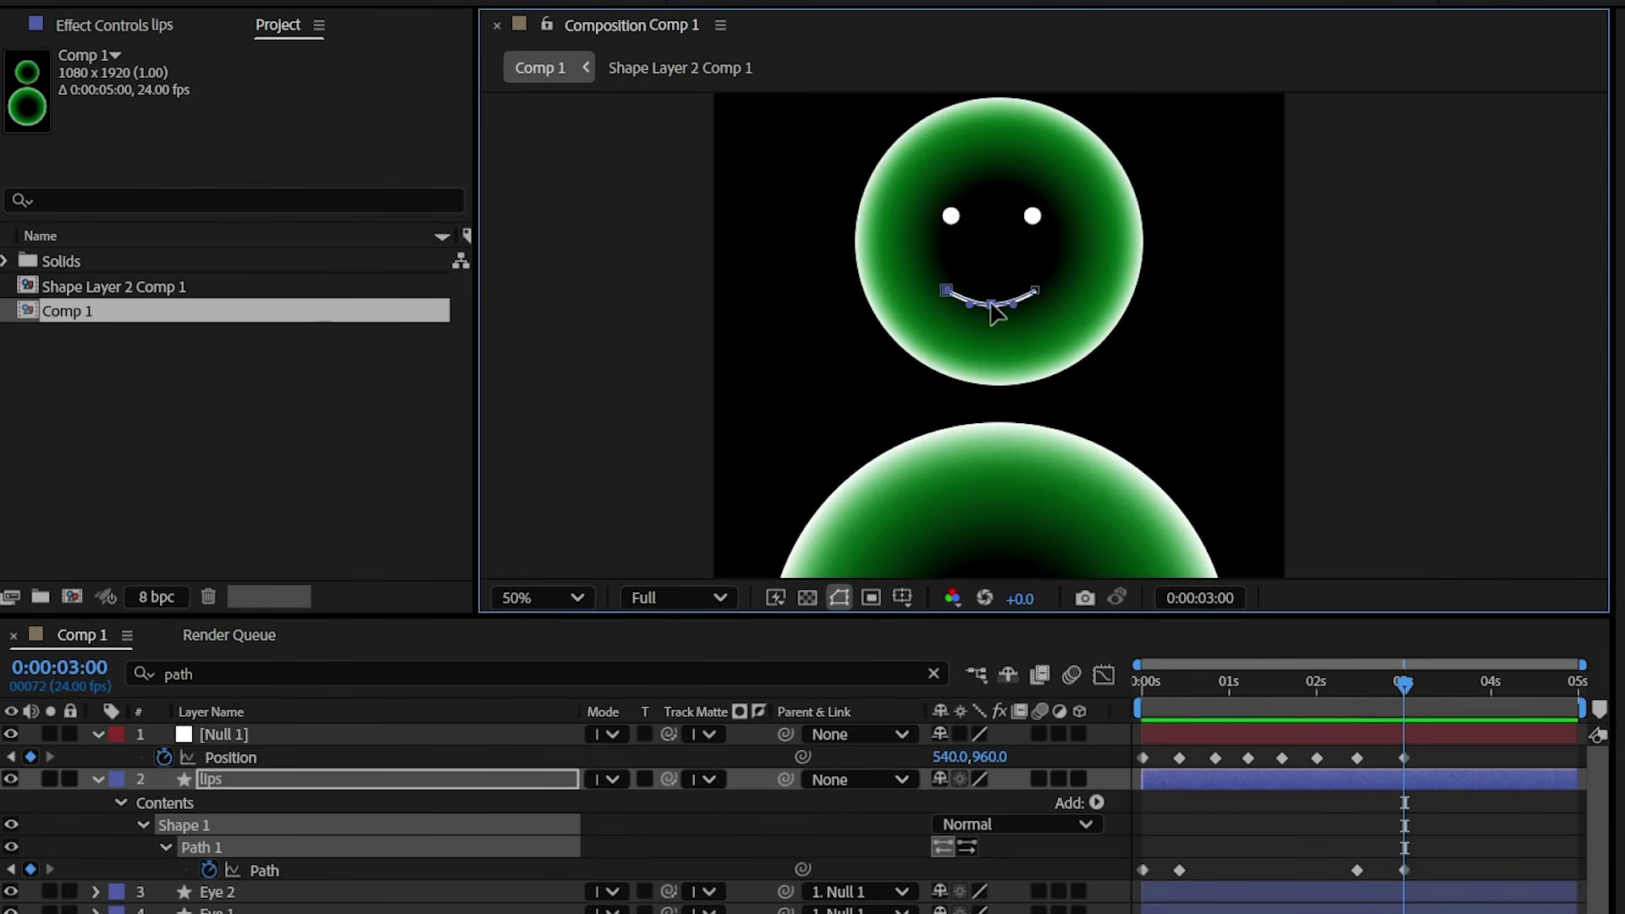
drag(992, 303, 994, 290)
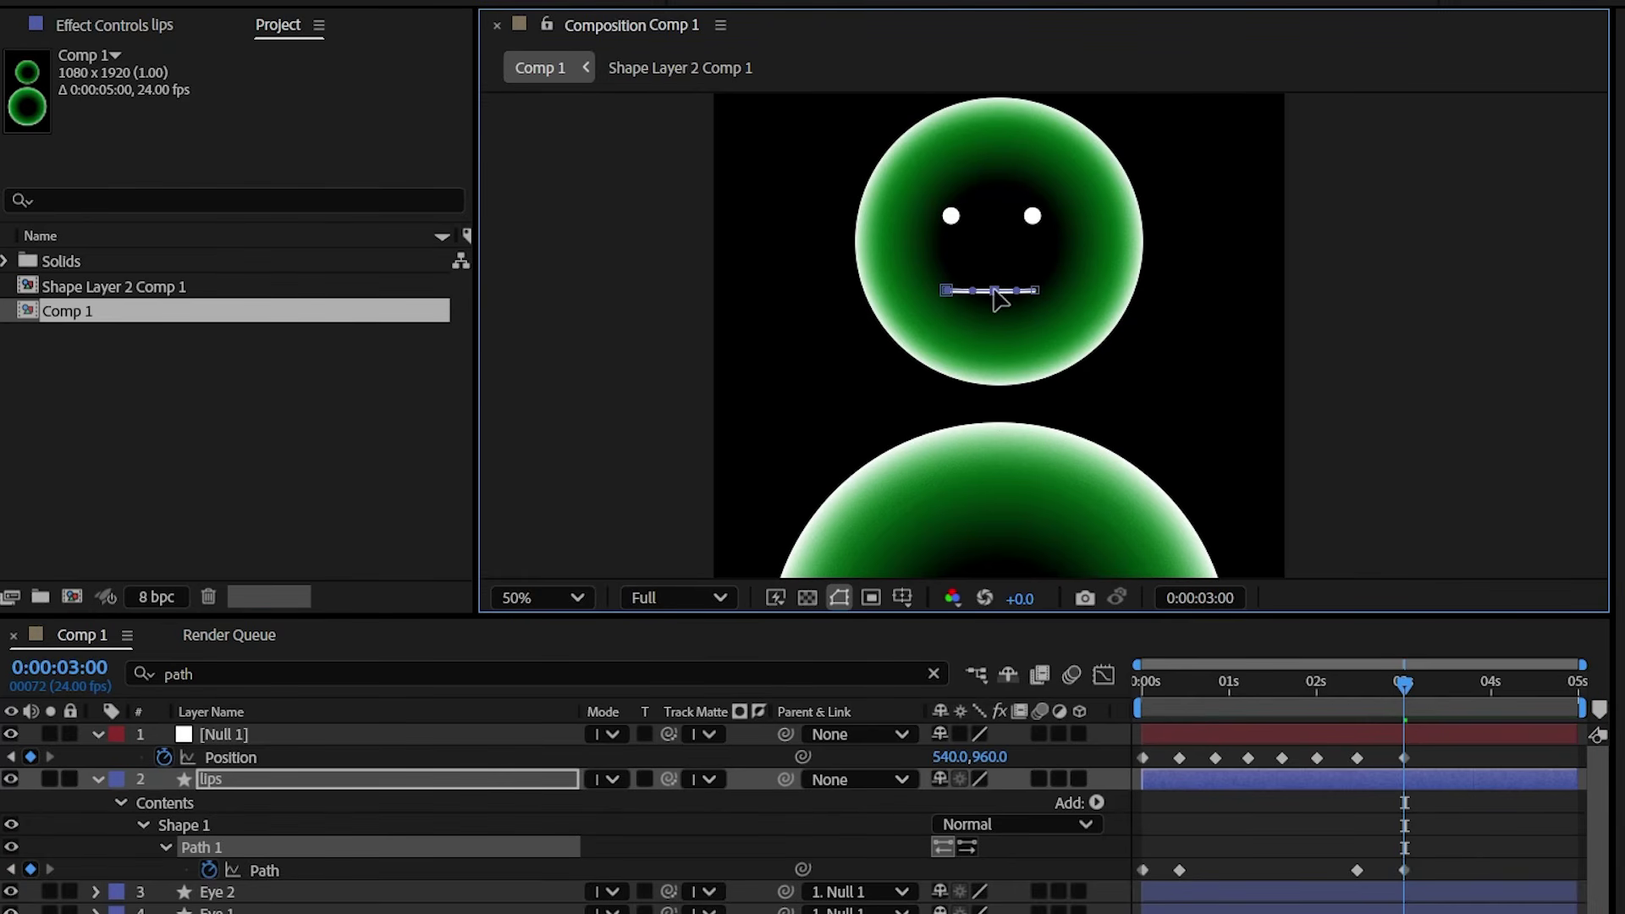
- Deselect the mouth path and preview the face animation from the start
click(1494, 853)
key(Home)
key(space)
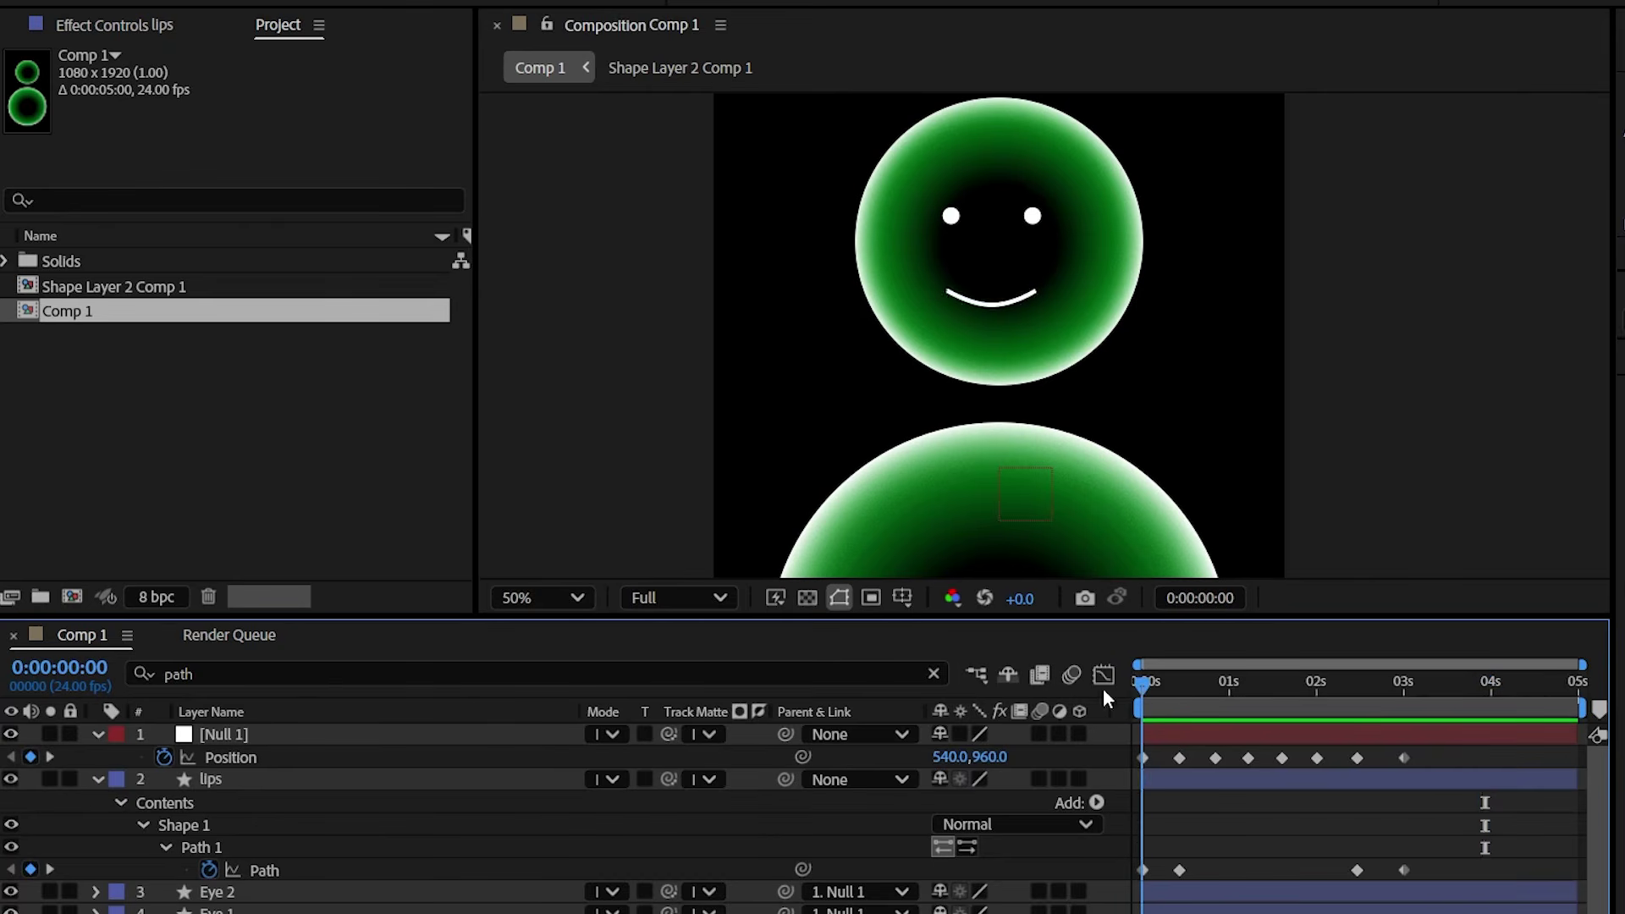
- Add a Position keyframe to the lips layer at the start, and show the null's Position and all keyframed lips properties together
click(306, 778)
key(p)
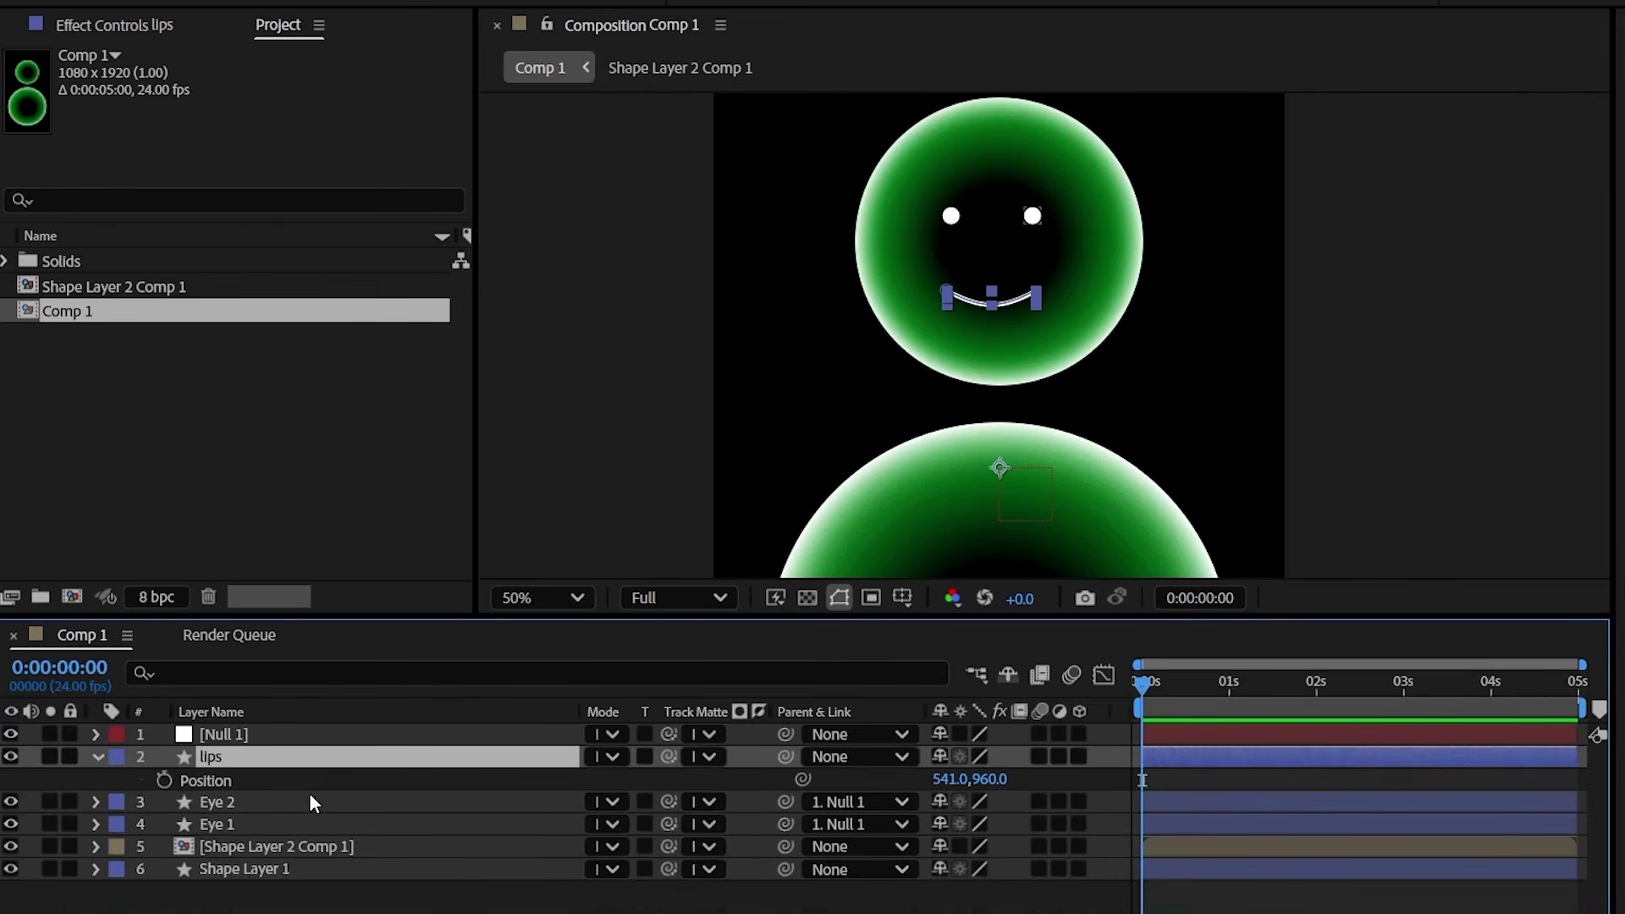
click(165, 778)
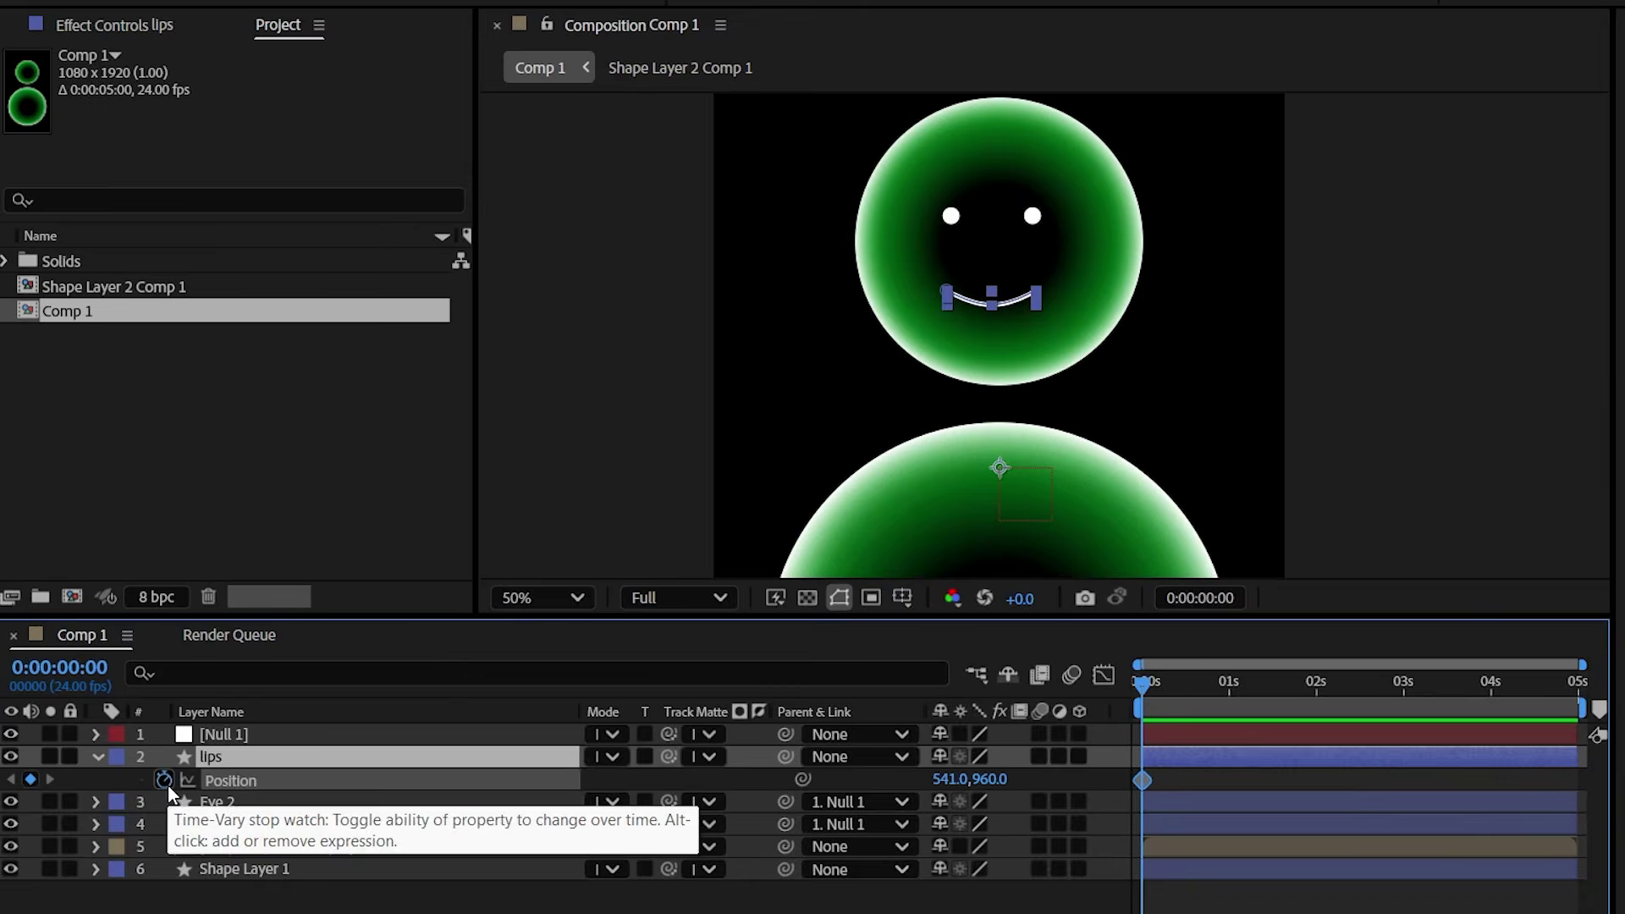
click(254, 734)
key(p)
click(293, 779)
key(u)
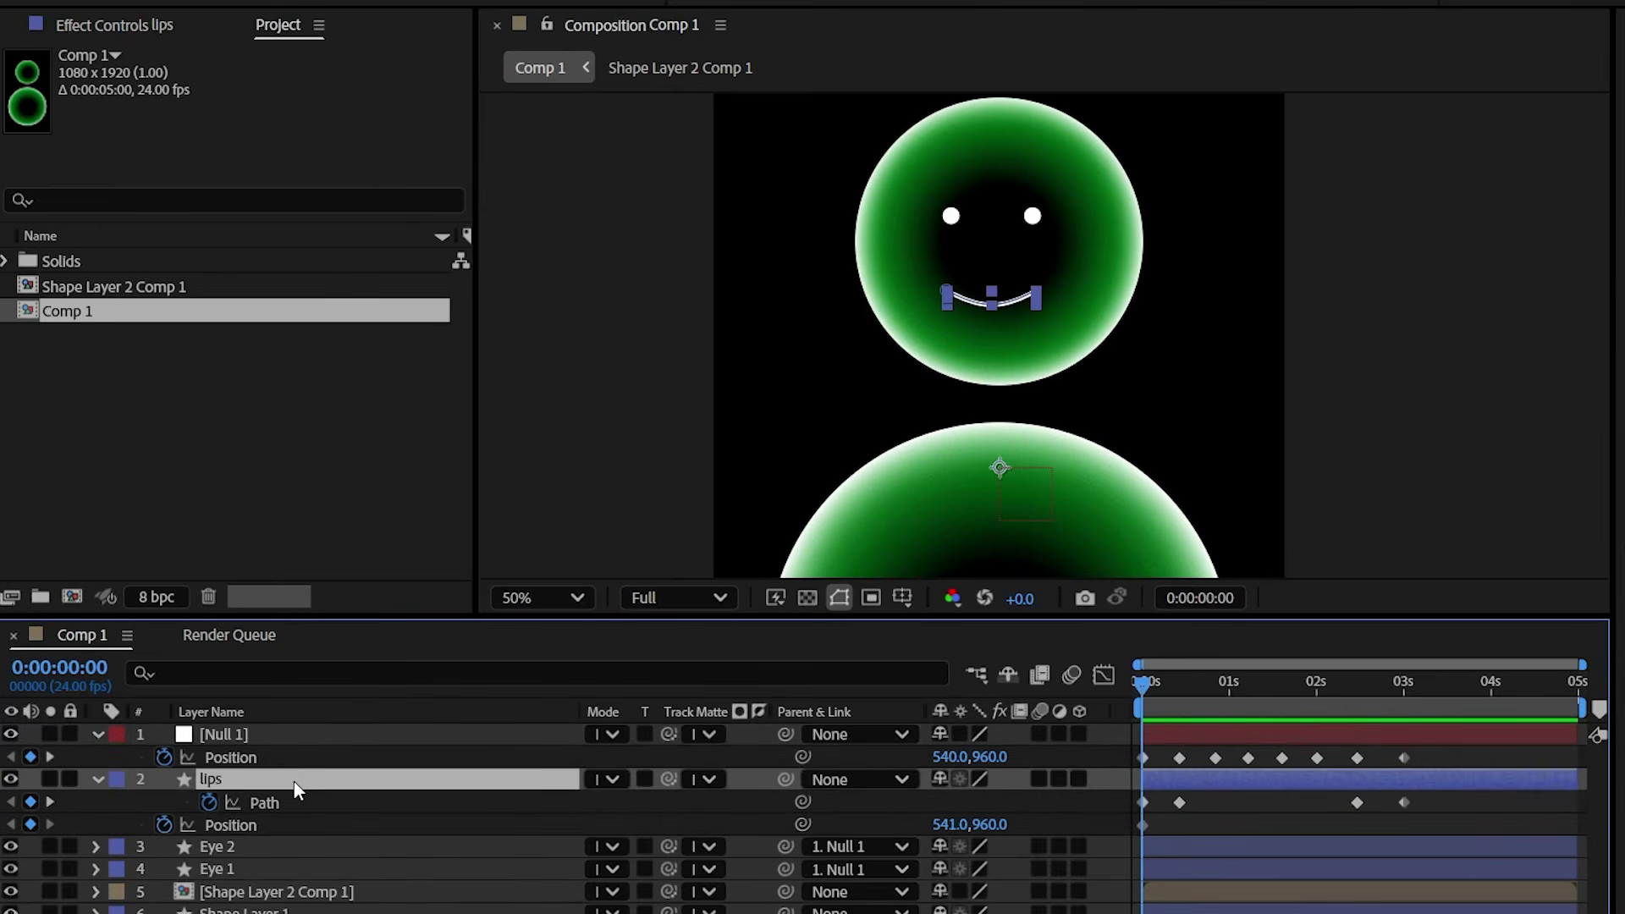
- Move the lips layer's first Position keyframe to 0:00:00:20, aligned with the null's third Position keyframe
click(218, 822)
click(50, 757)
key(k)
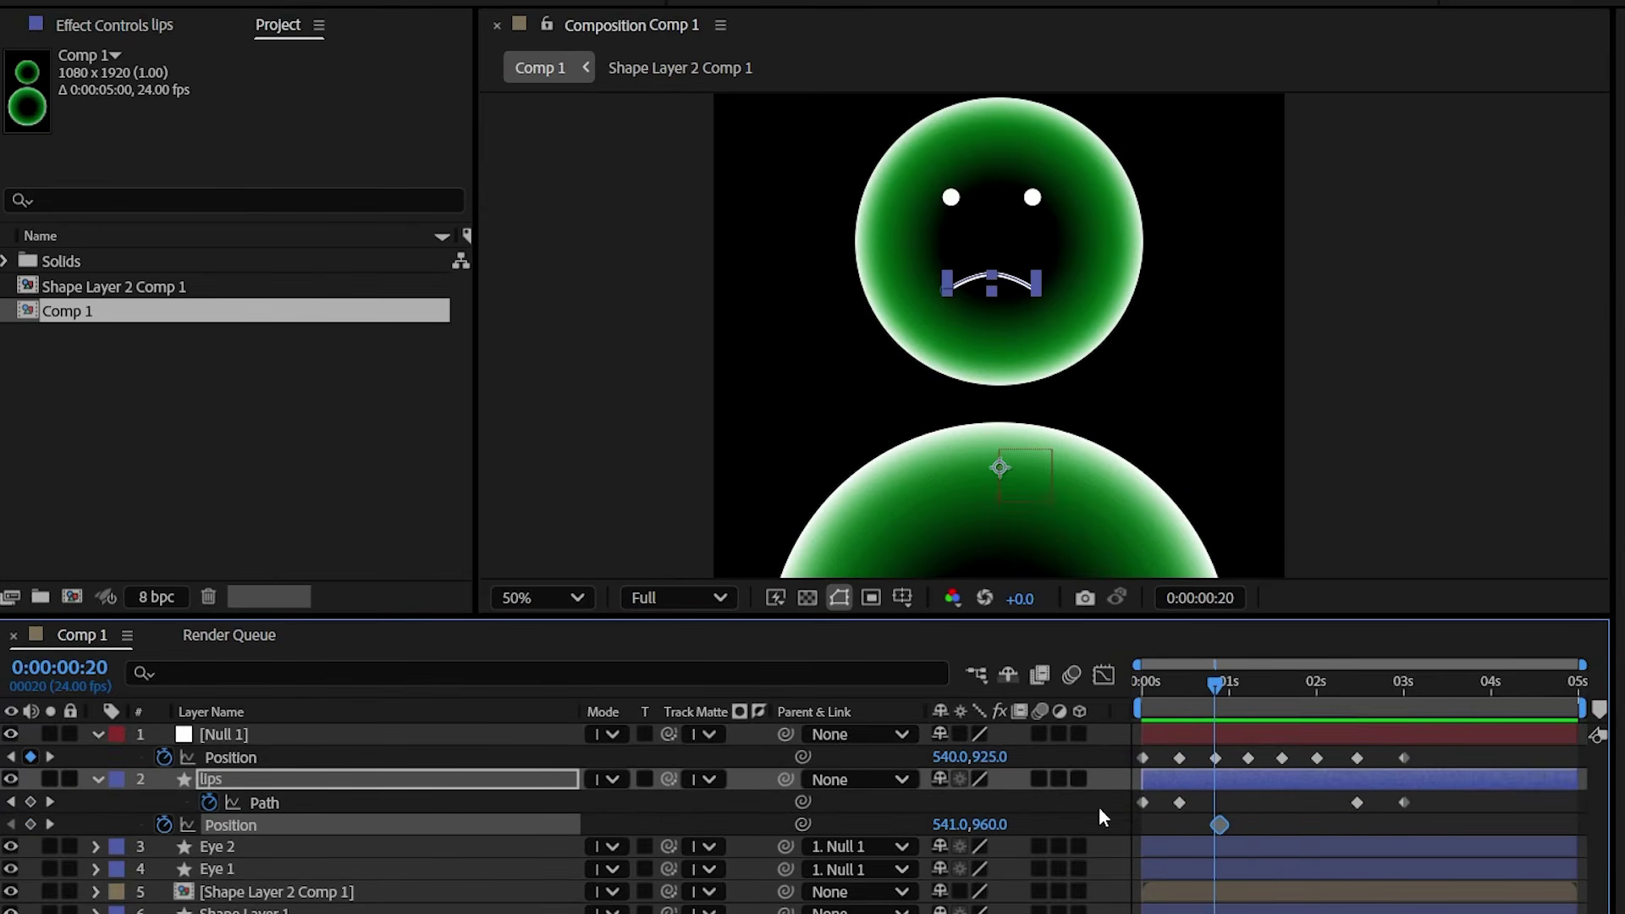
drag(1142, 824, 1215, 824)
- Set the lips layer's X position to 580 at 0:00:01:05, and hold it with a Position keyframe at 0:00:01:14
click(50, 756)
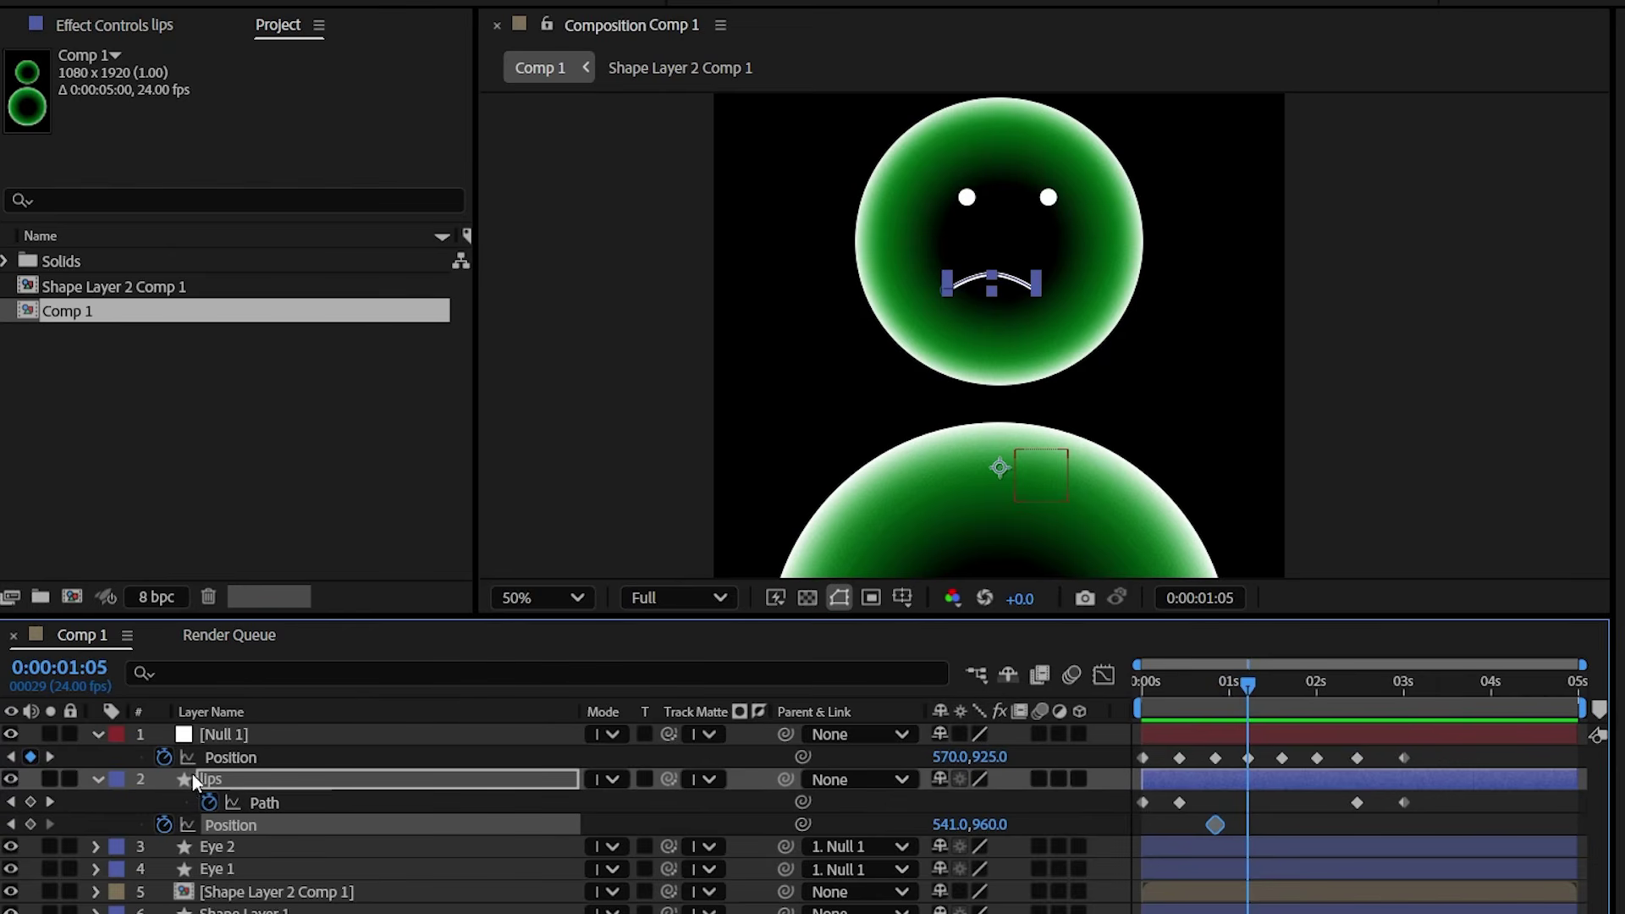
drag(942, 838, 975, 838)
click(54, 750)
click(52, 752)
click(31, 824)
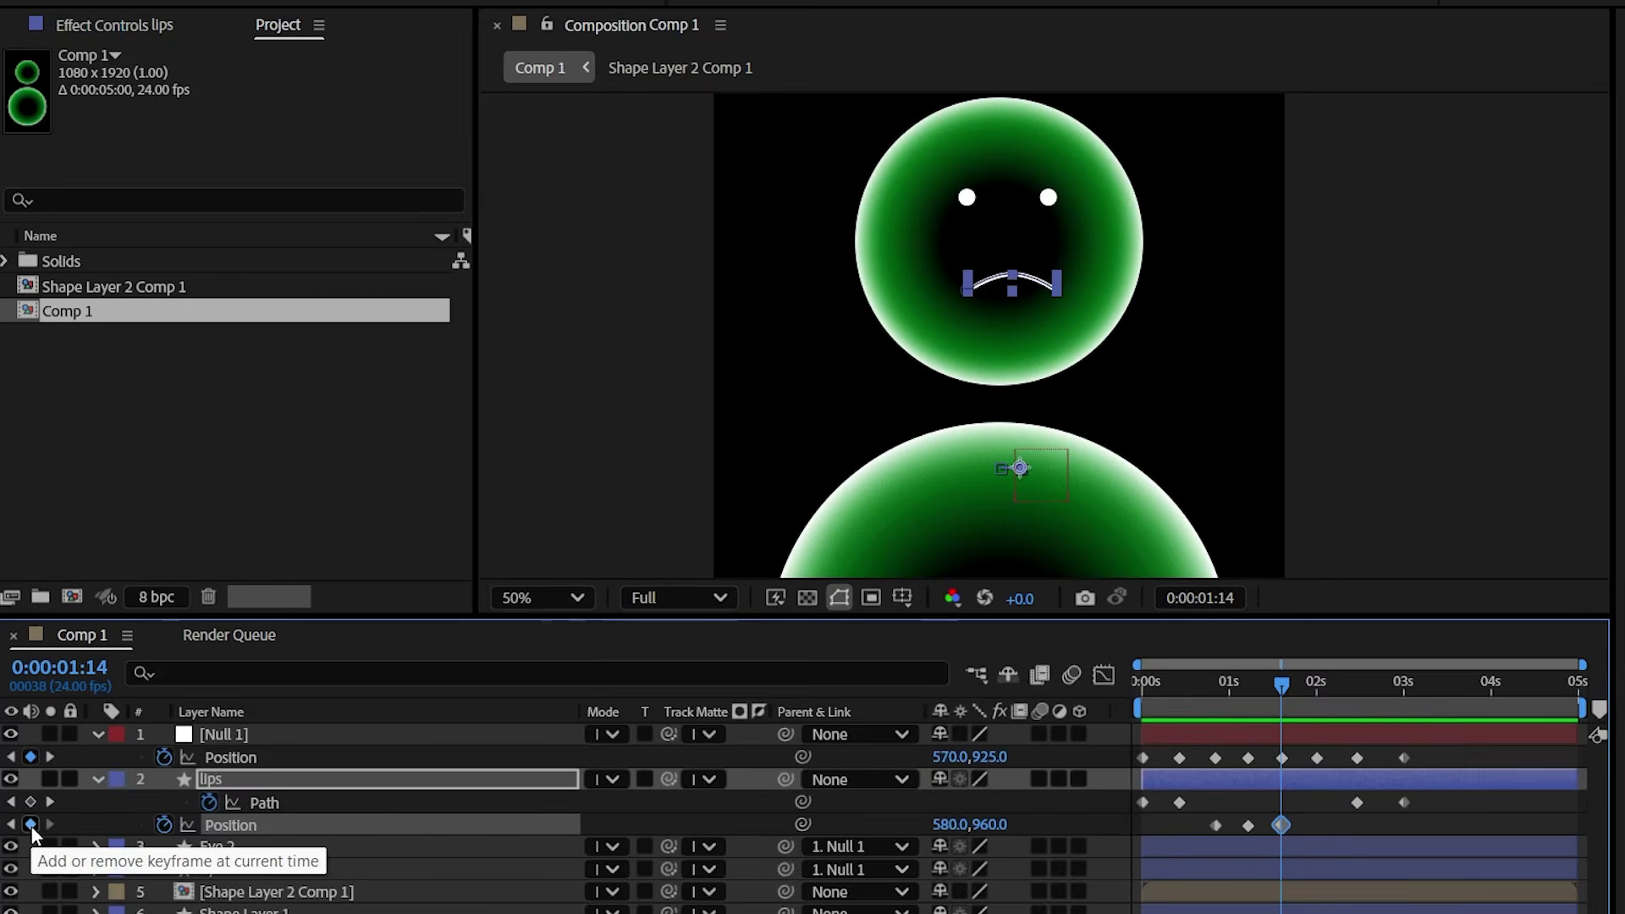
- Shift the lips layer's X position to about 473 at 0:00:02:00, and hold it with a keyframe matching the null's at 0:00:02:11
click(50, 757)
click(50, 756)
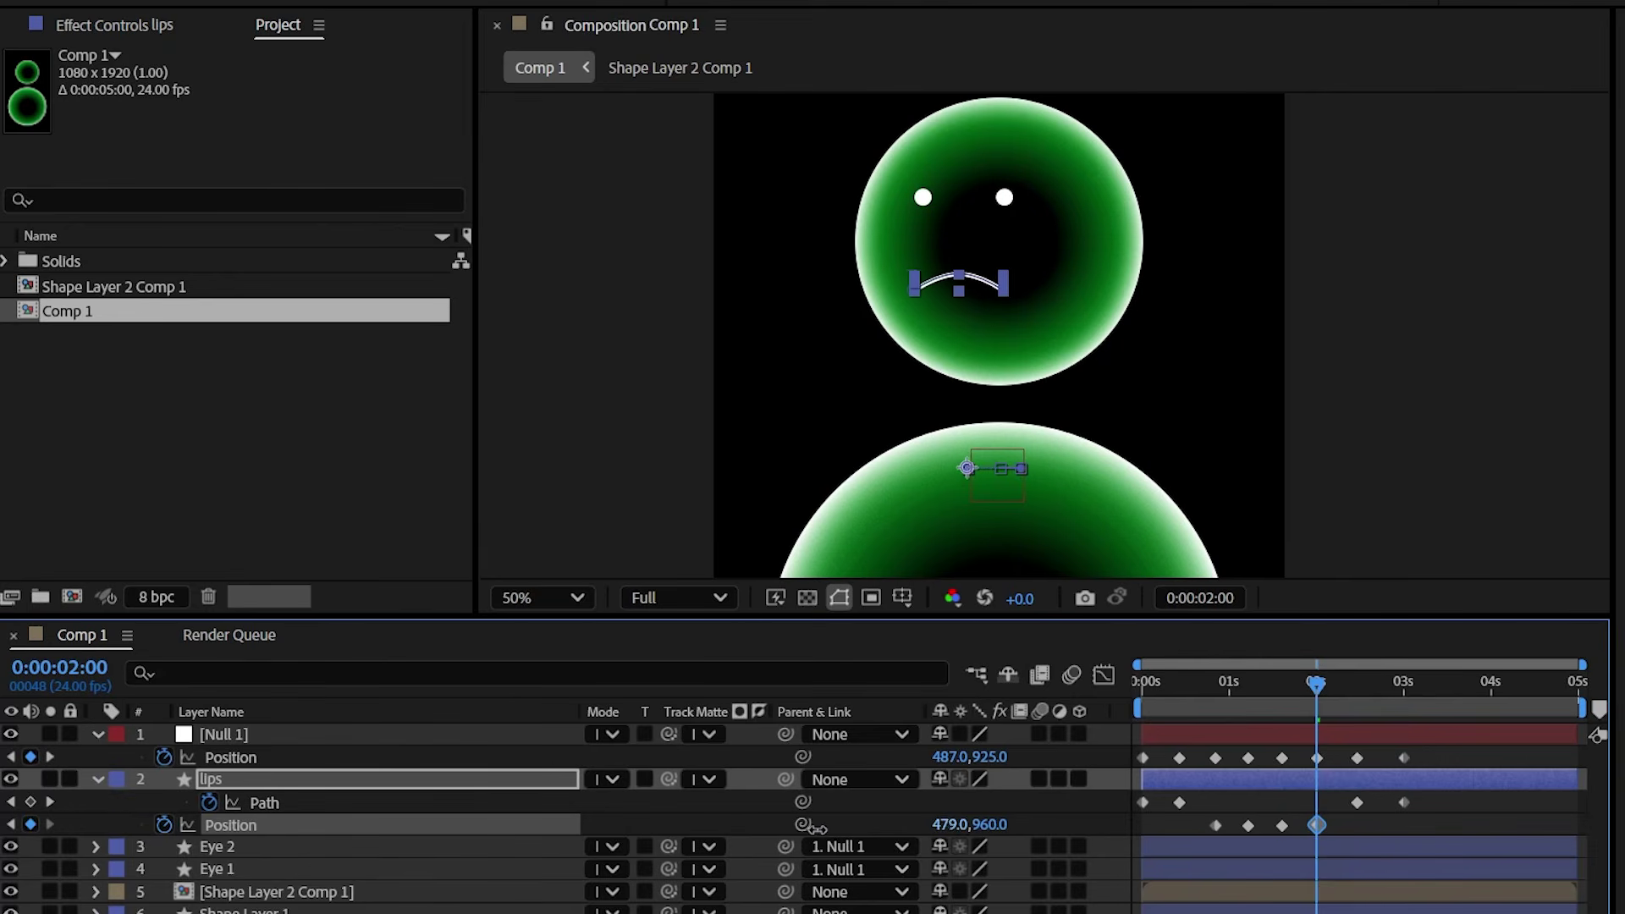
click(31, 824)
click(49, 755)
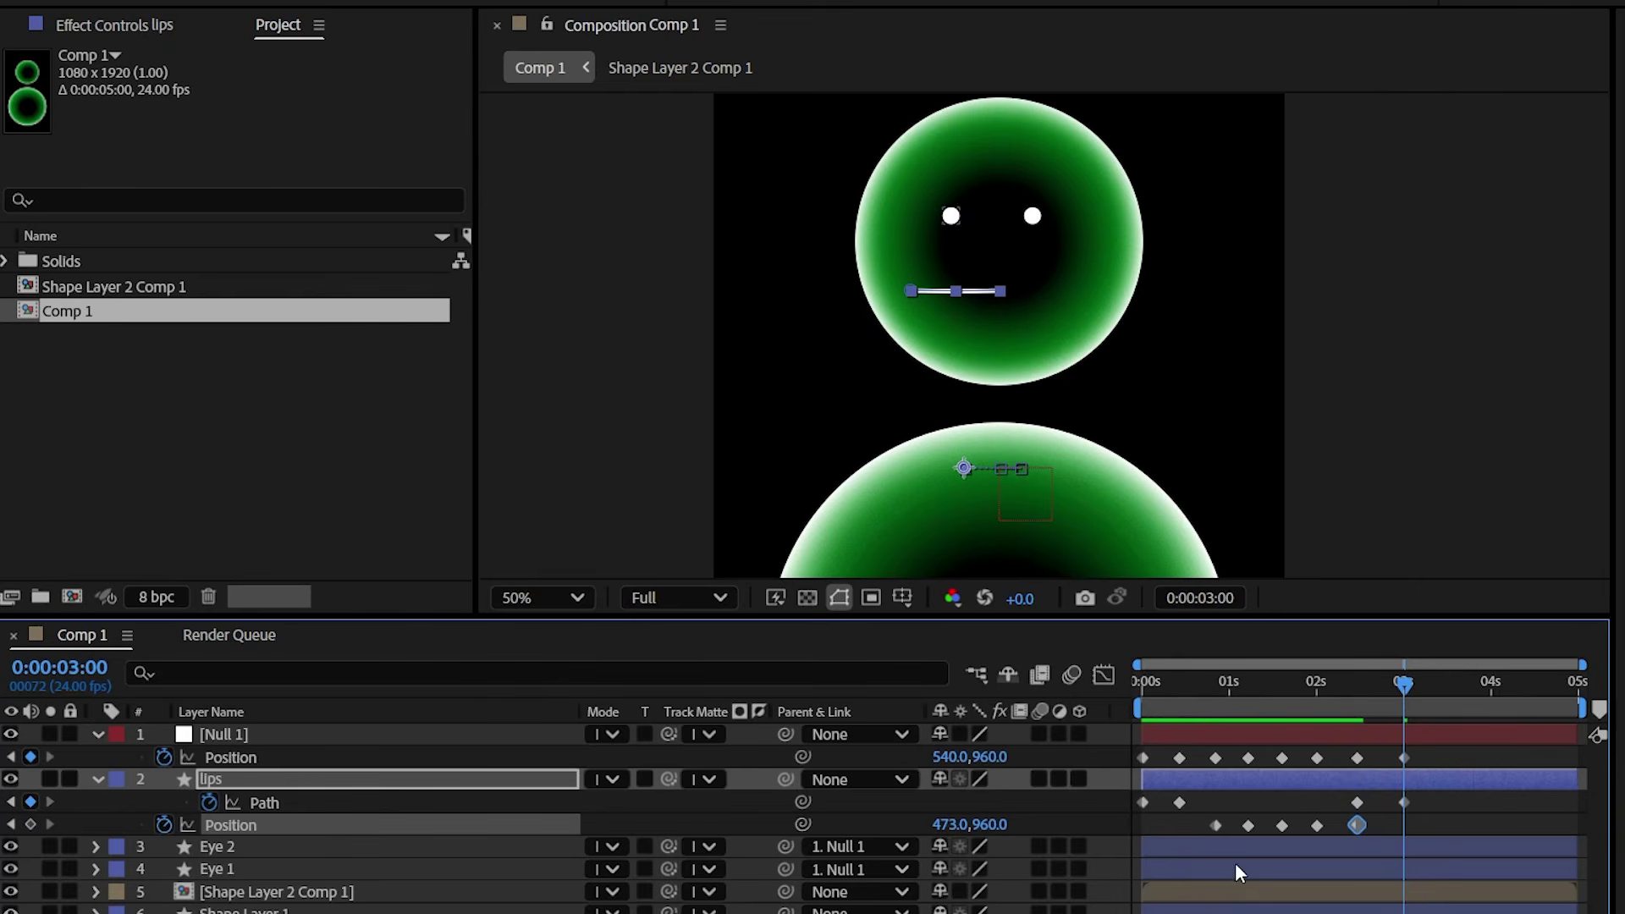
- Set the lips layer's X position to 540 at 0:00:03:00, and preview the animation from the start
click(952, 823)
text(540)
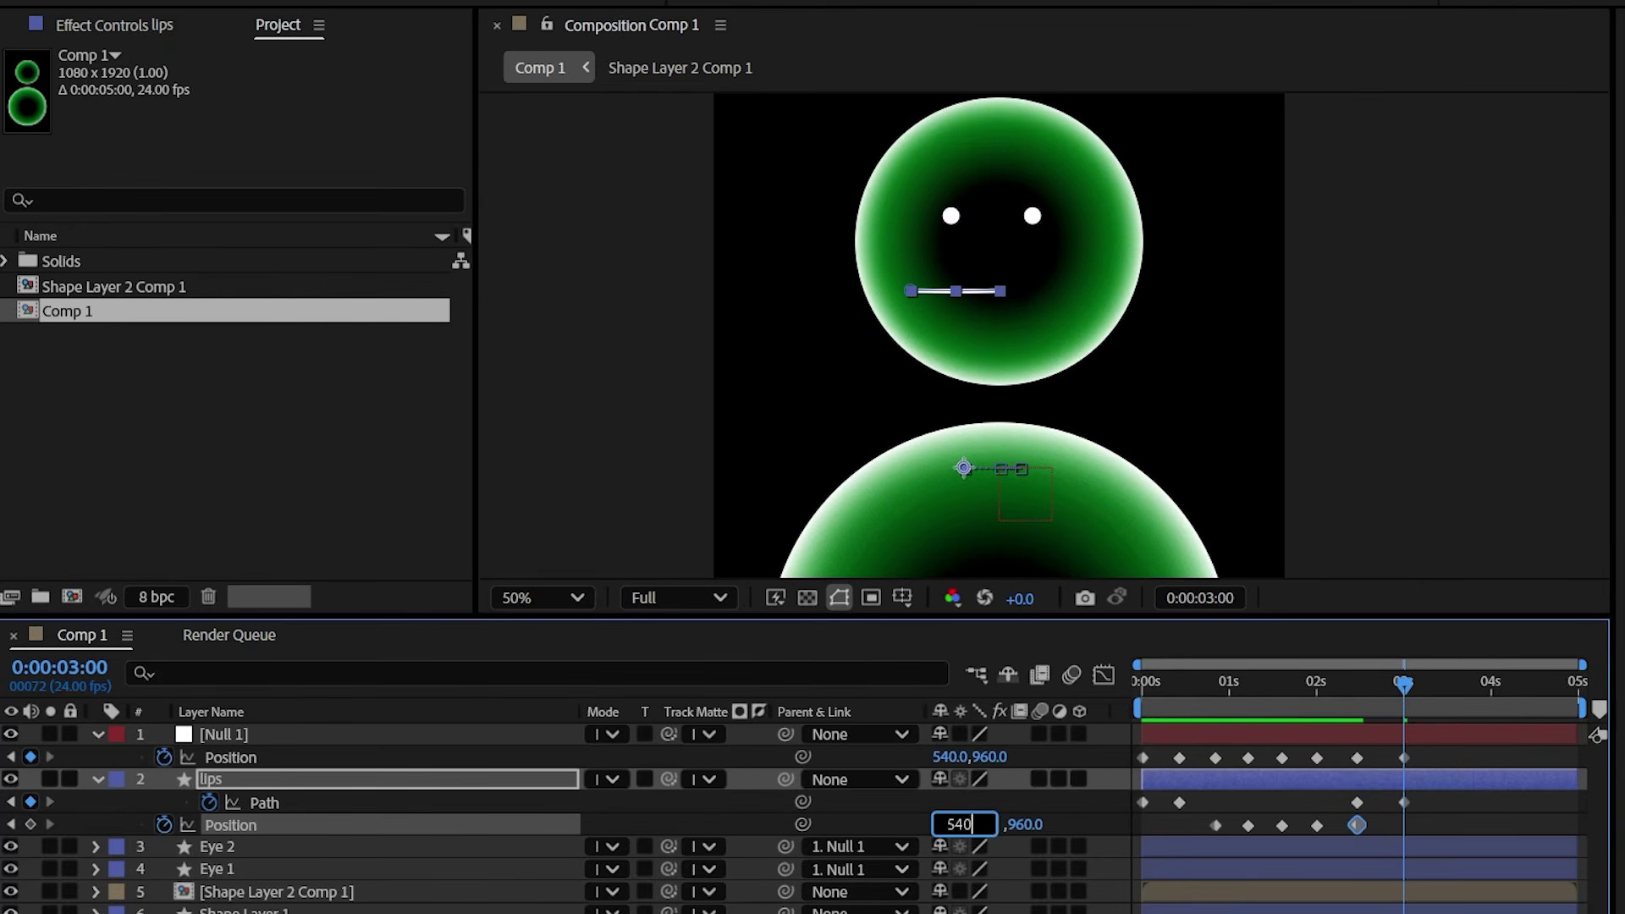
click(1059, 822)
click(1154, 692)
key(space)
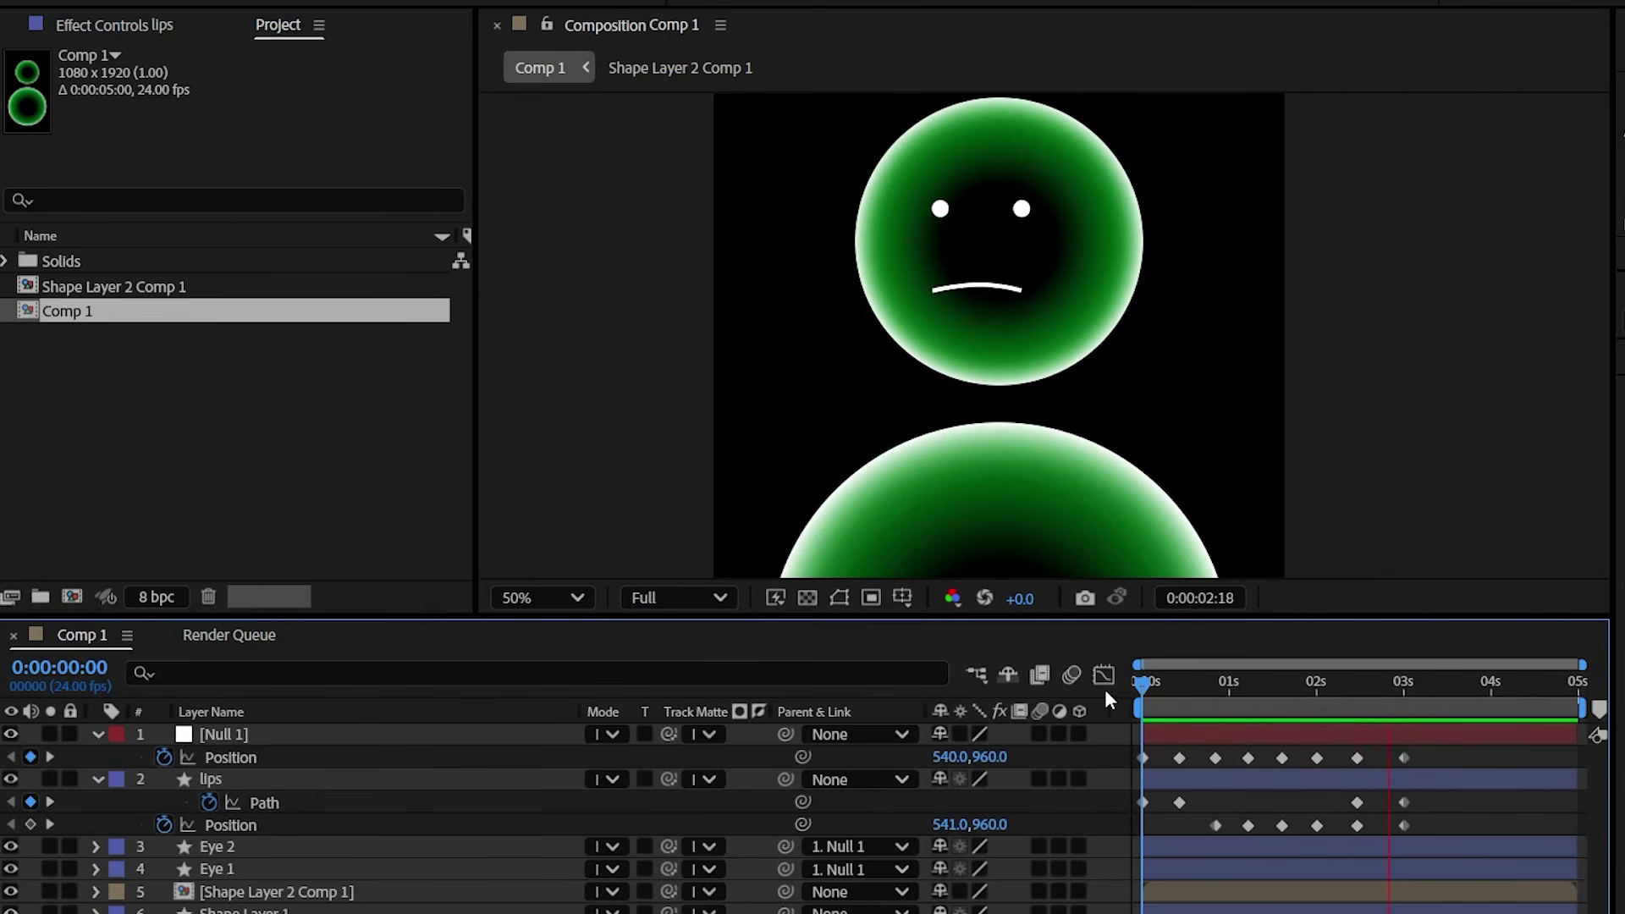
- Apply Easy Ease to all keyframes of the null and lips layers, and preview the eased animation from the start
drag(1431, 751, 1088, 846)
key(F9)
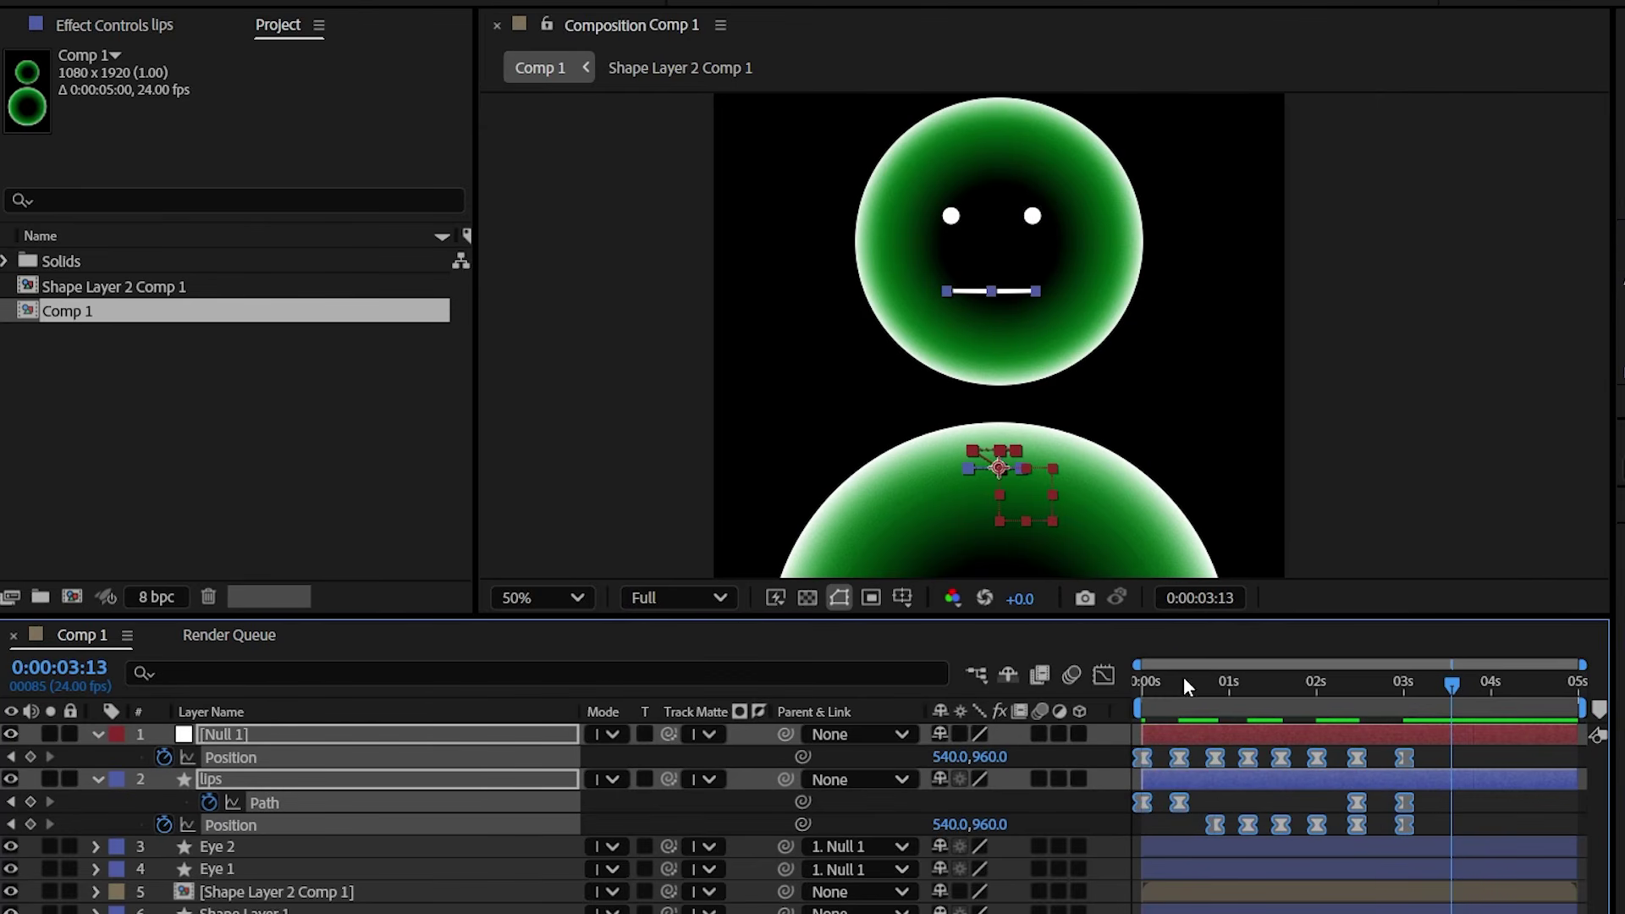
drag(1183, 677, 1107, 683)
key(space)
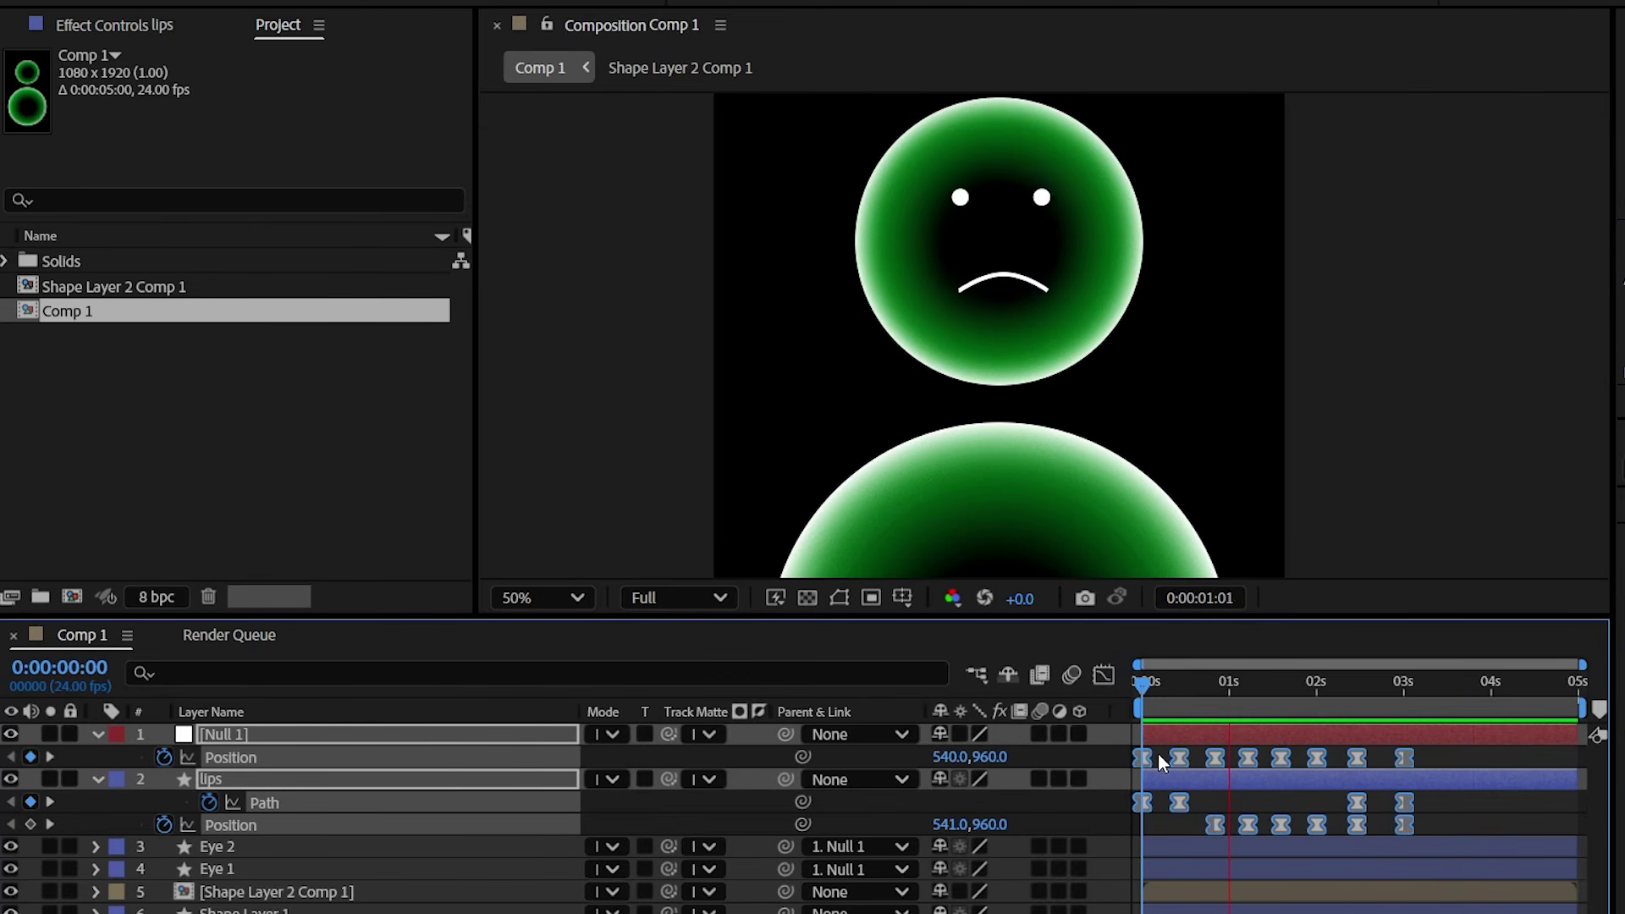